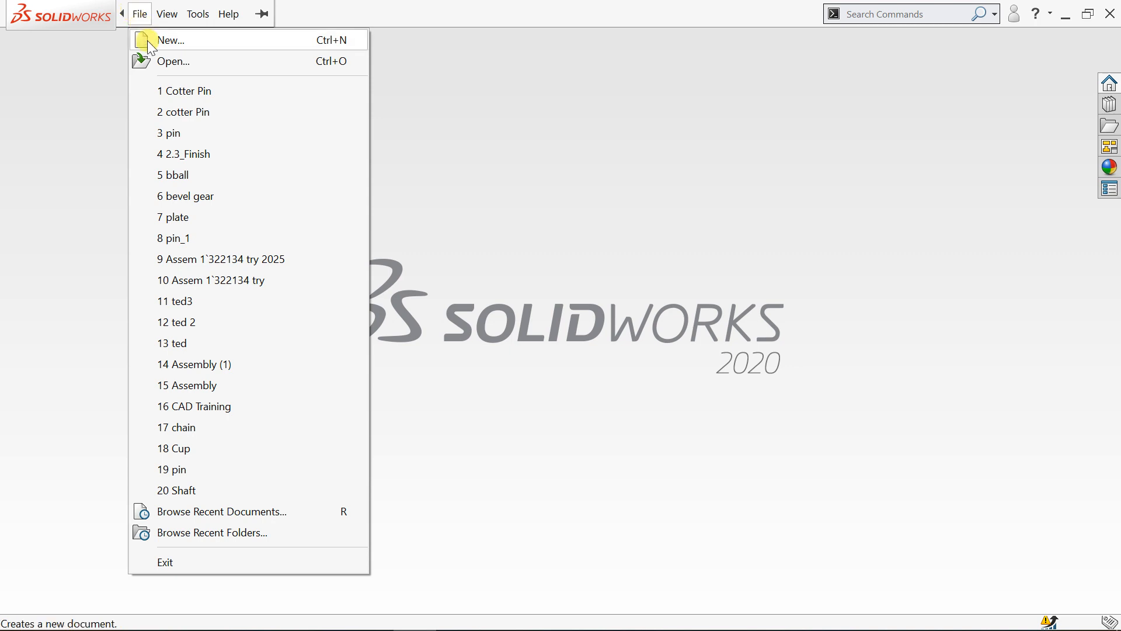
Create a new part document and set its background scene to Plain White.
click(152, 41)
double_click(344, 342)
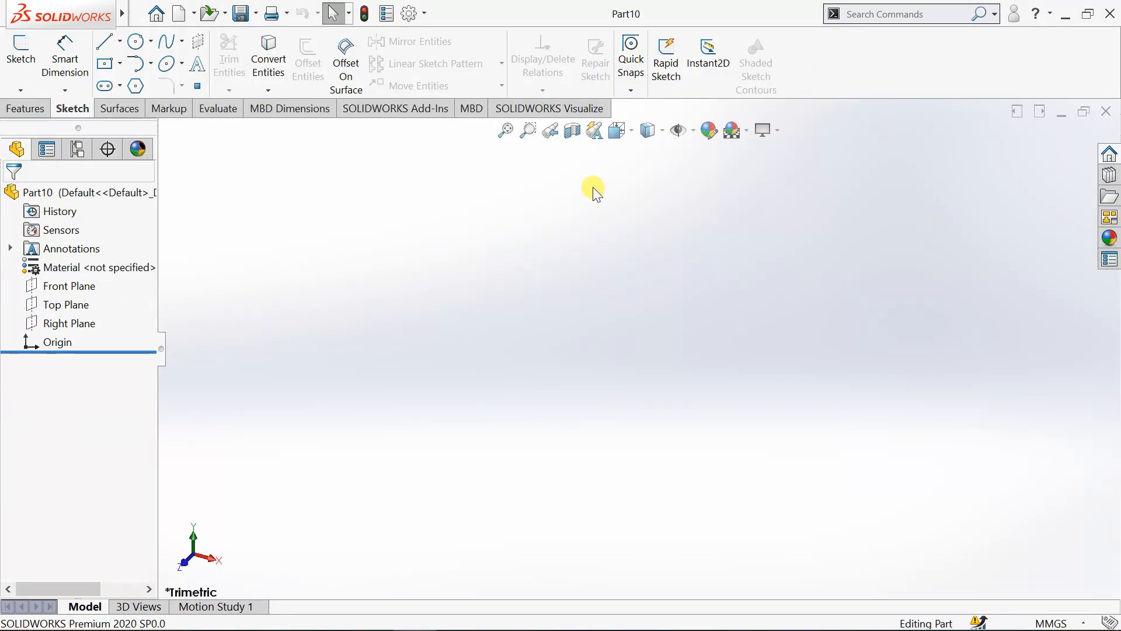
click(743, 132)
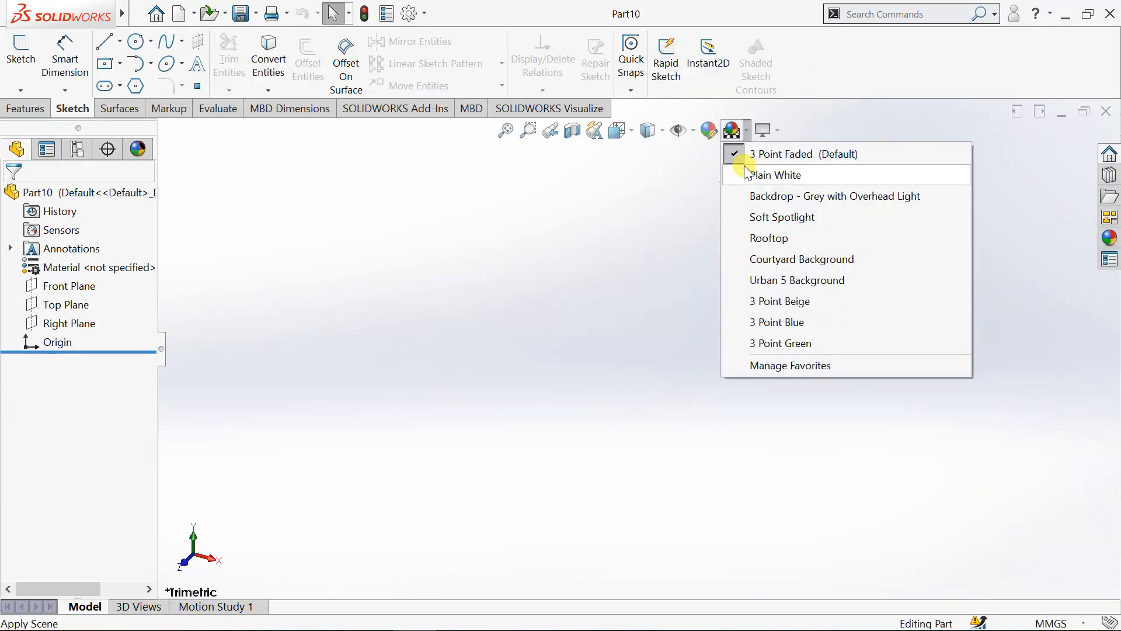
click(751, 171)
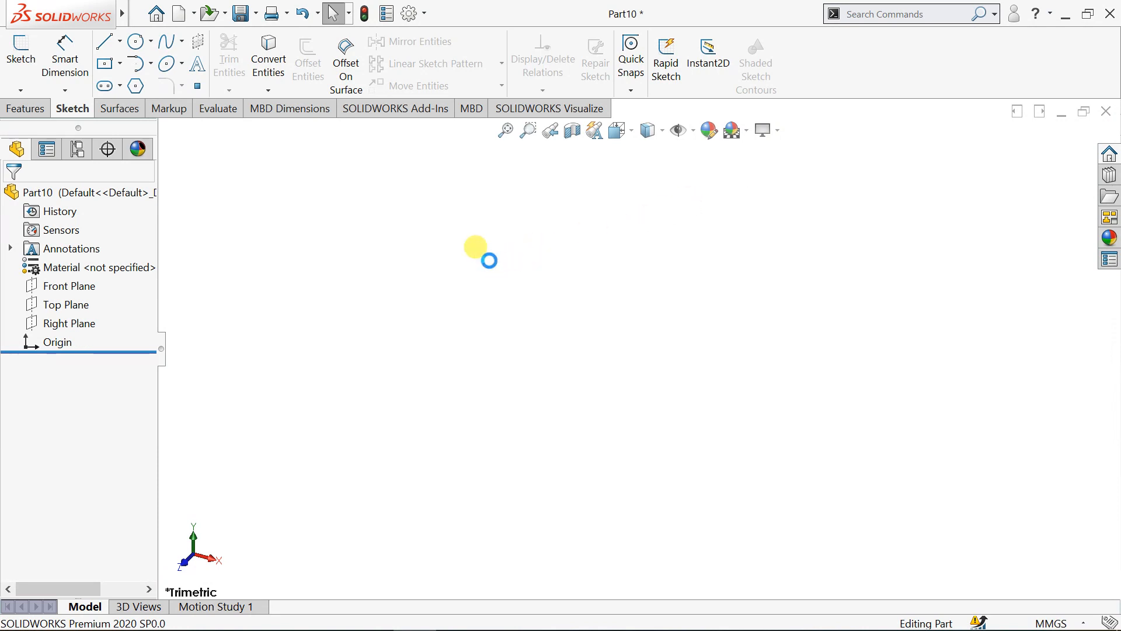
Save the part to the Desktop as Cotter Pin.
key(ctrl+s)
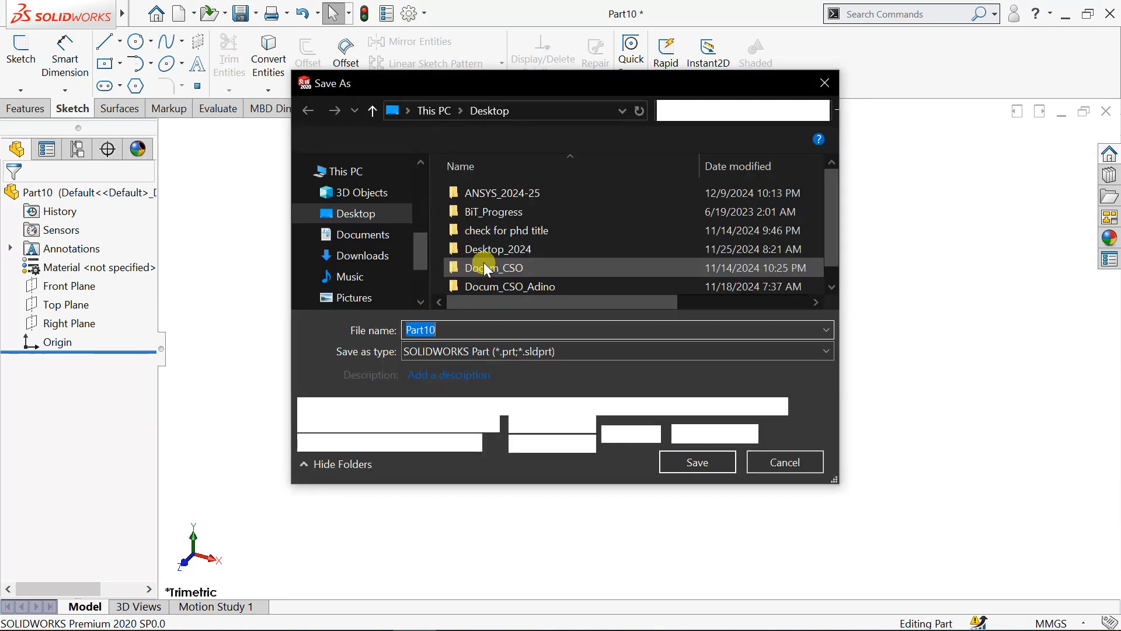
text(Cotter Pin)
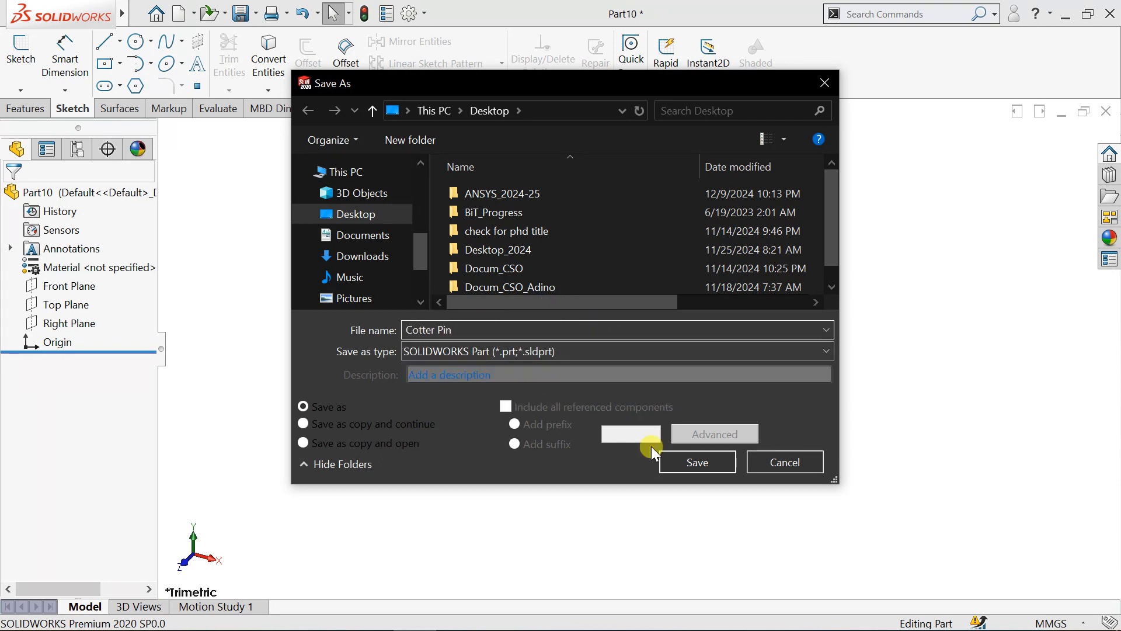
click(675, 465)
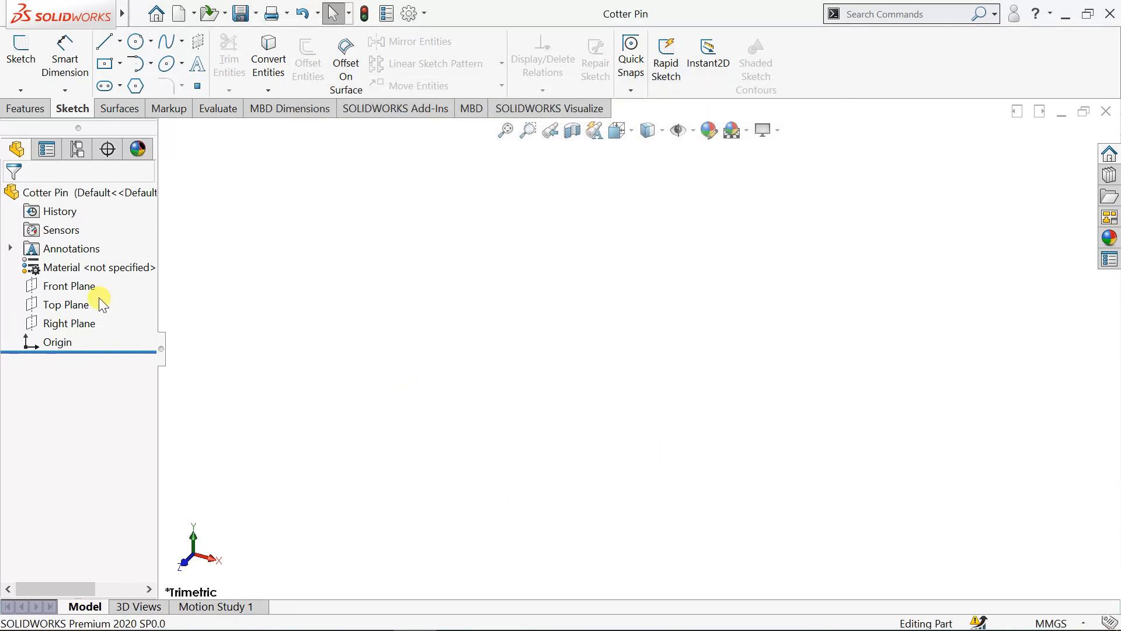
Start a sketch on the Front Plane and draw a circle of about 51 mm radius centred on the origin.
click(21, 55)
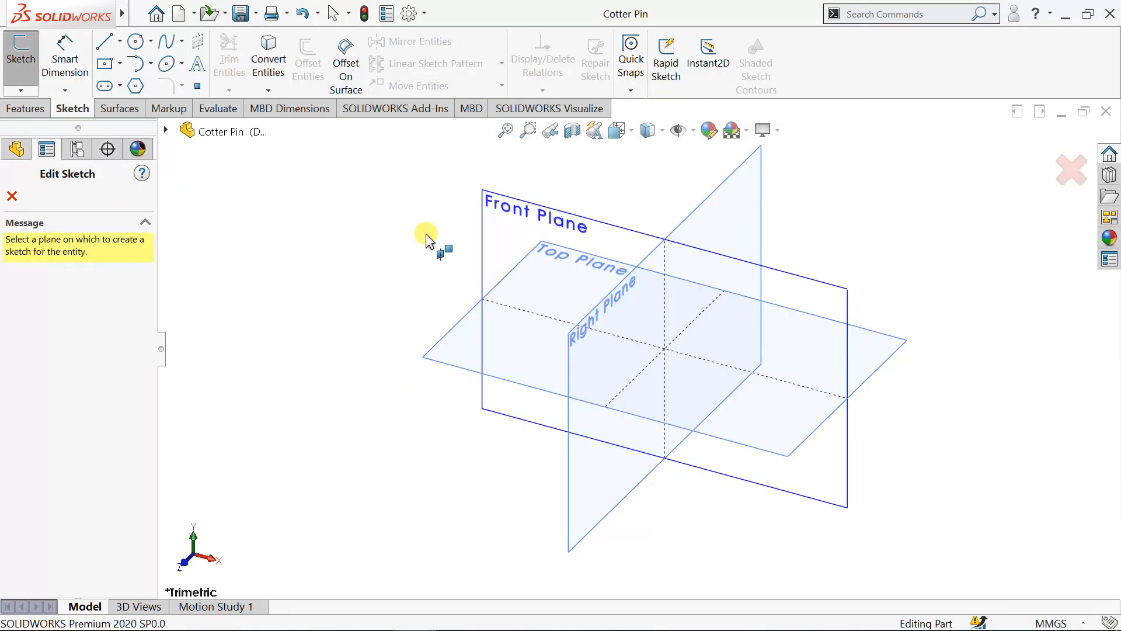
click(507, 215)
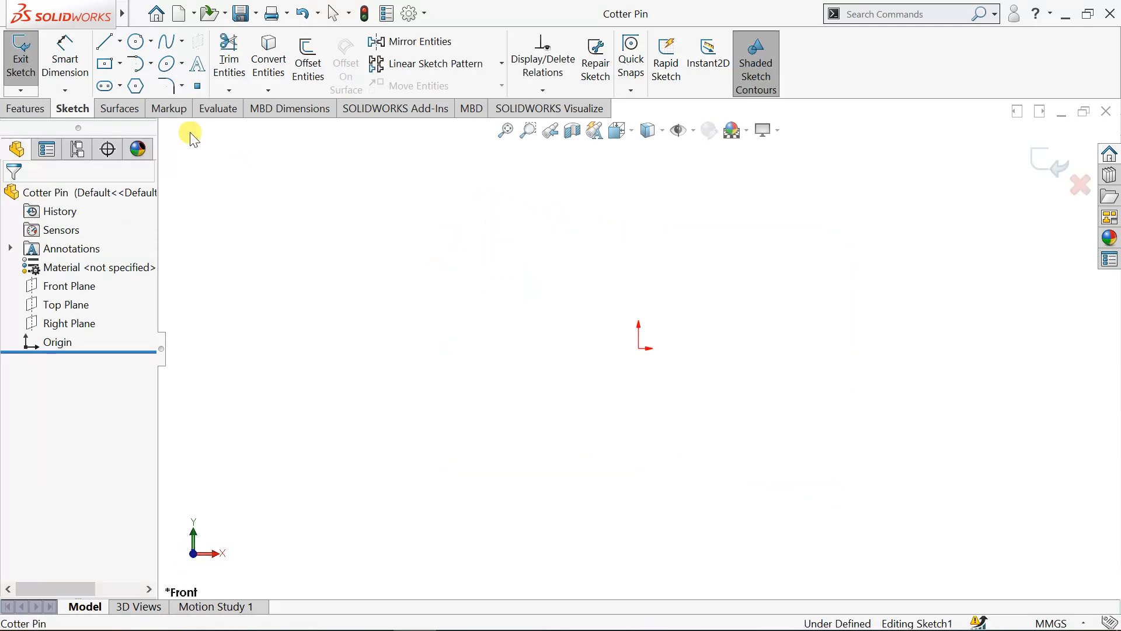
click(136, 42)
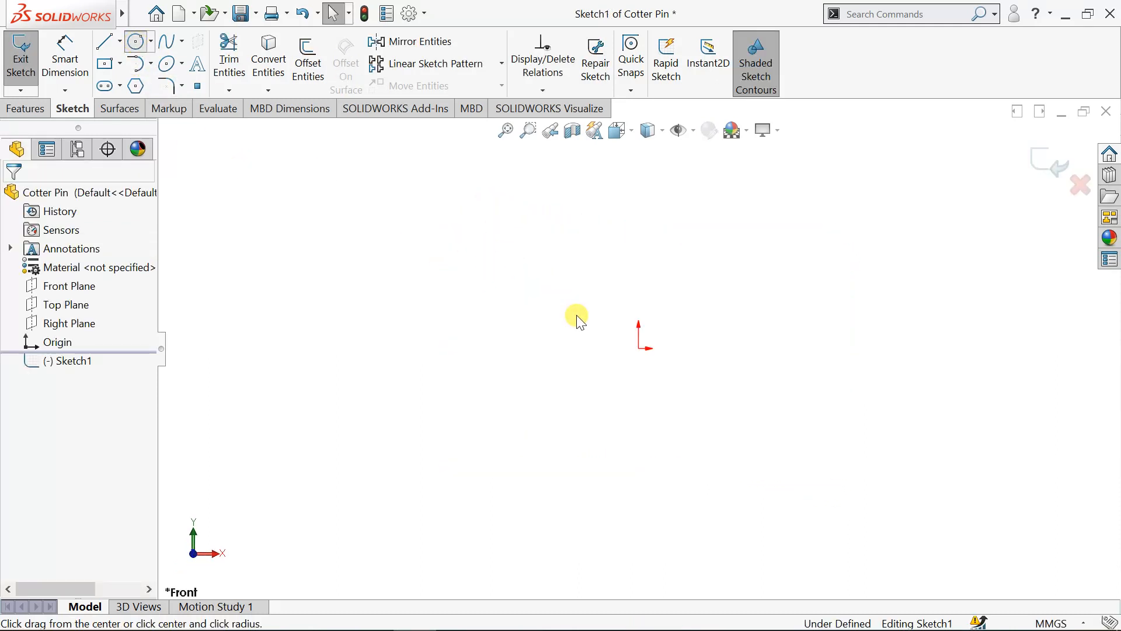
click(639, 349)
click(646, 250)
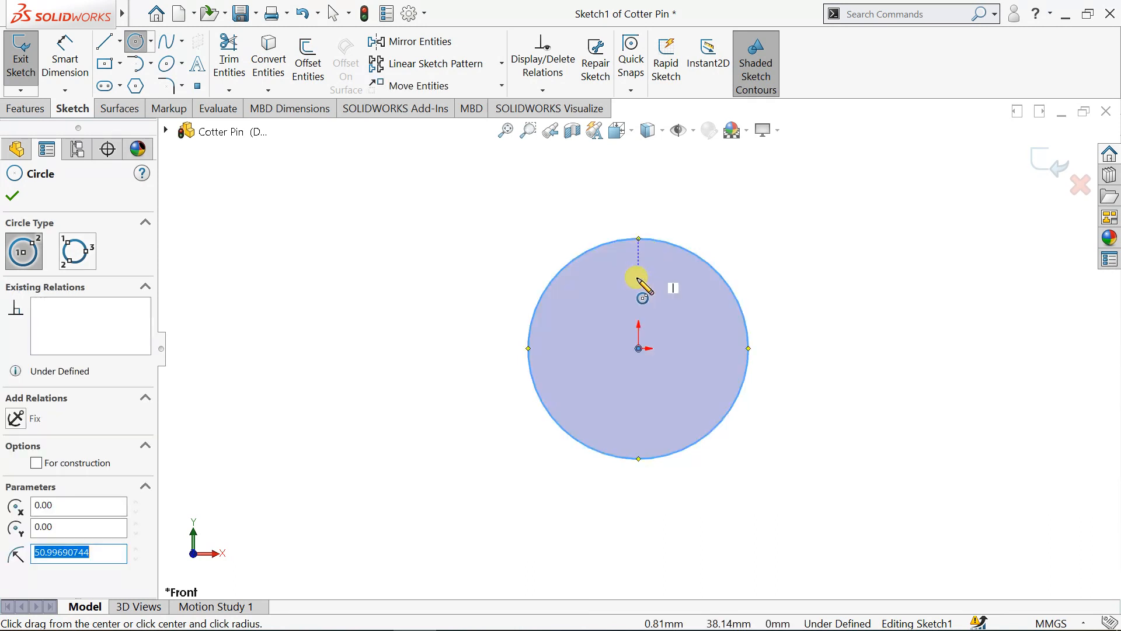
key(Escape)
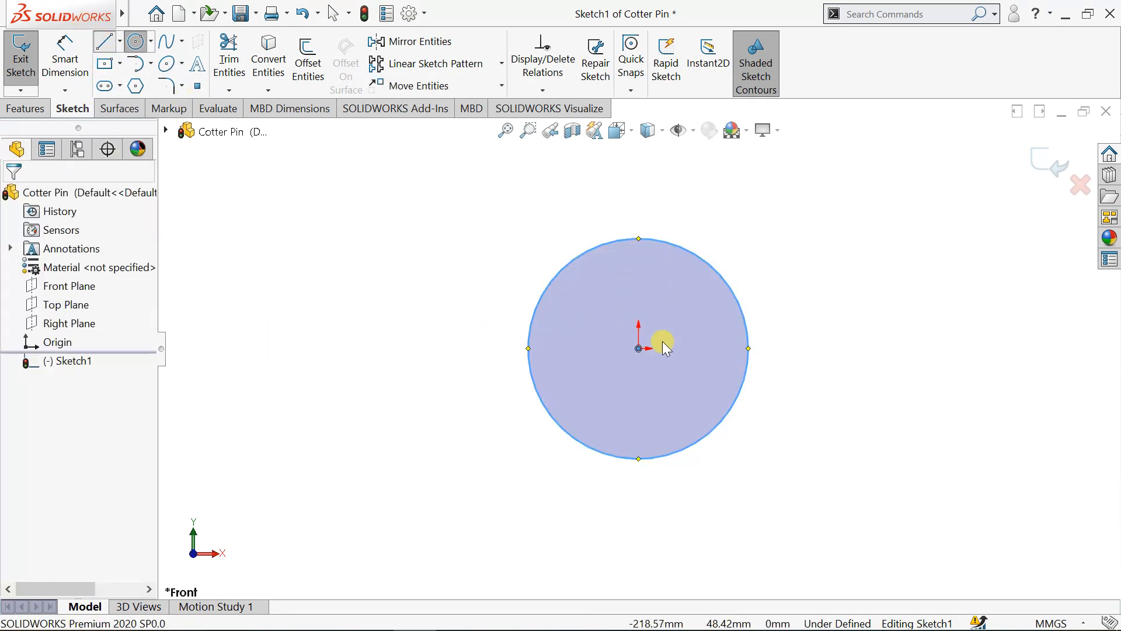
Sketch a horizontal line about 98 mm long crossing the circle's right side, and set its height above the origin to 1.9 mm.
click(912, 314)
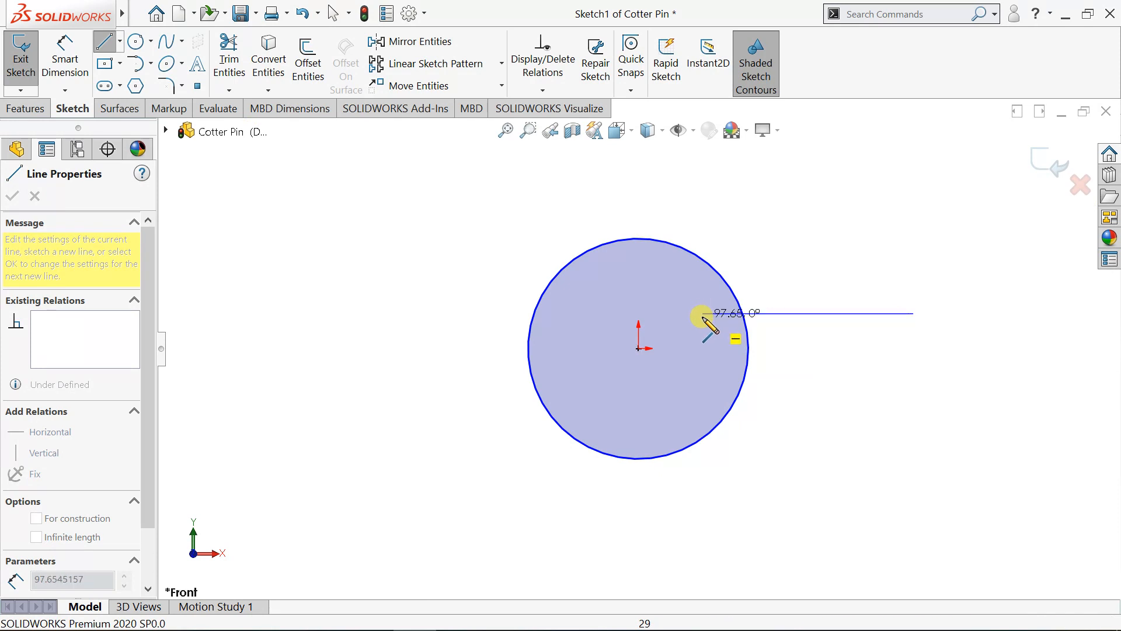
double_click(702, 314)
click(80, 58)
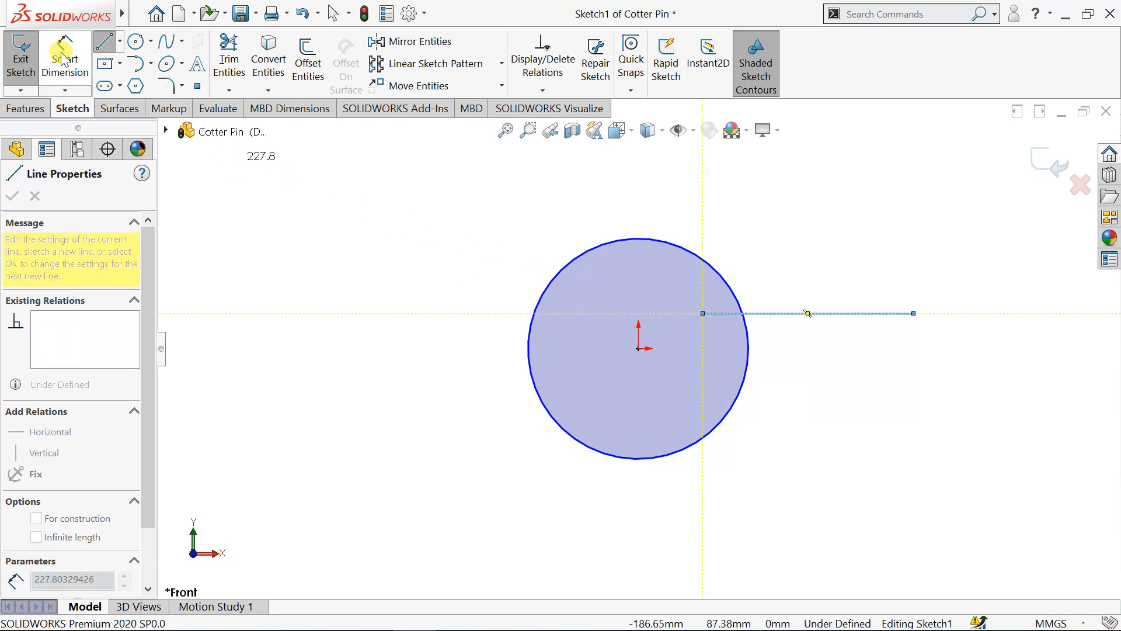
click(770, 314)
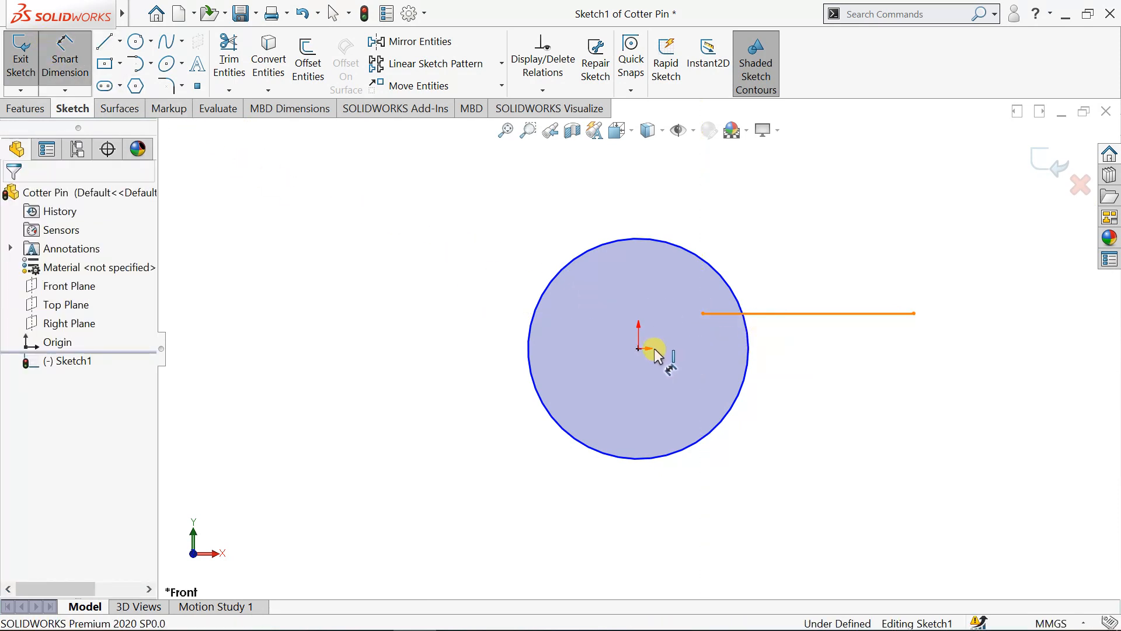
click(638, 349)
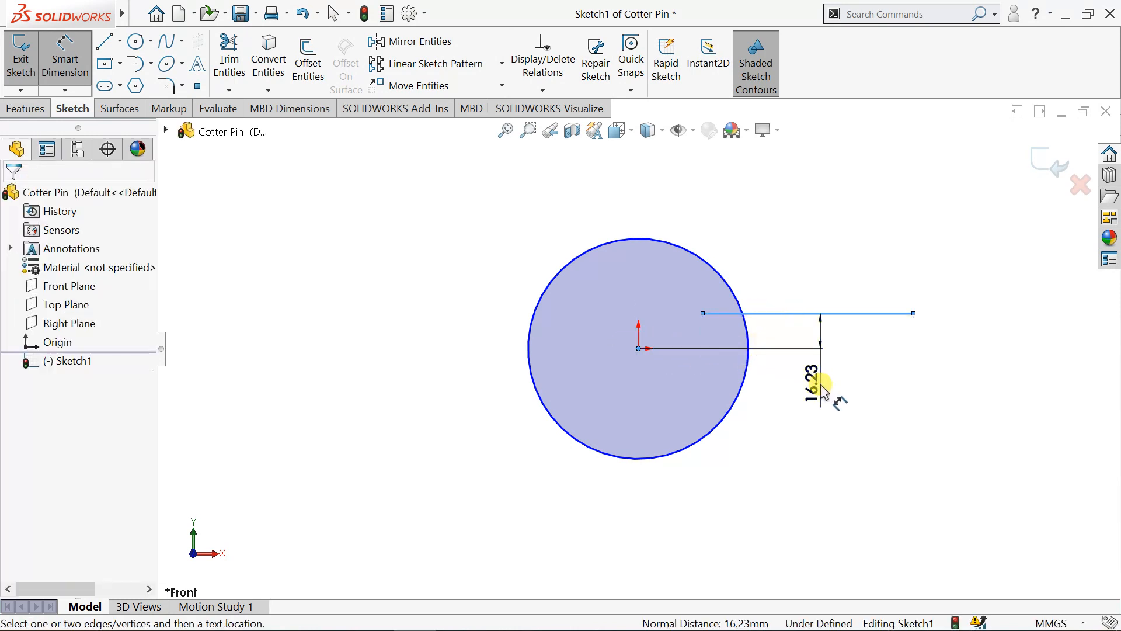
click(822, 387)
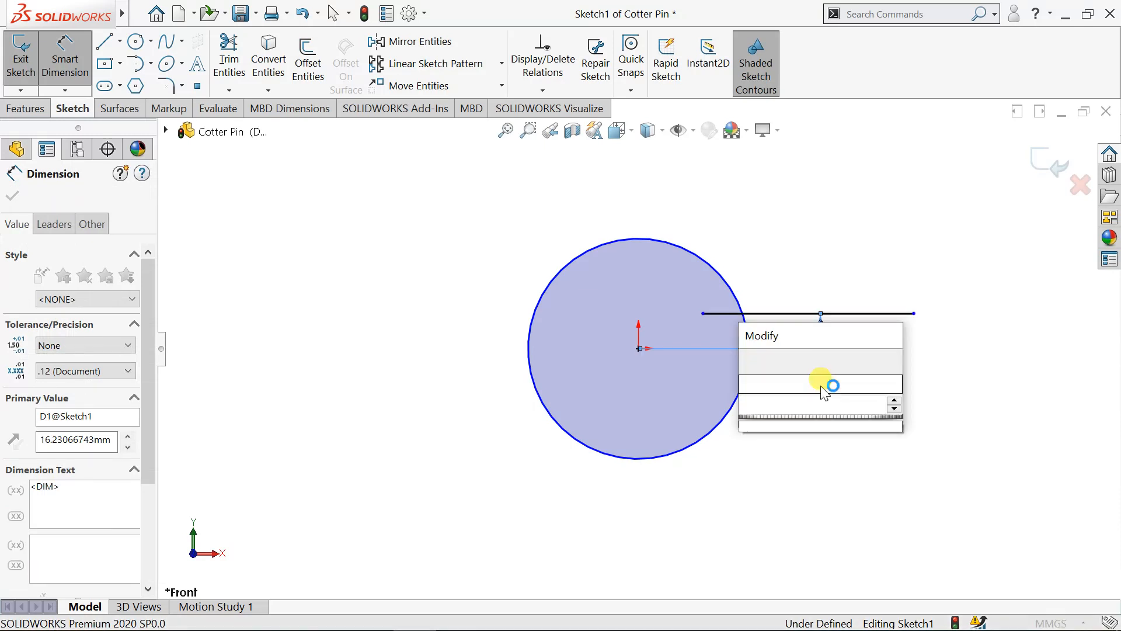
text(1.9)
key(Return)
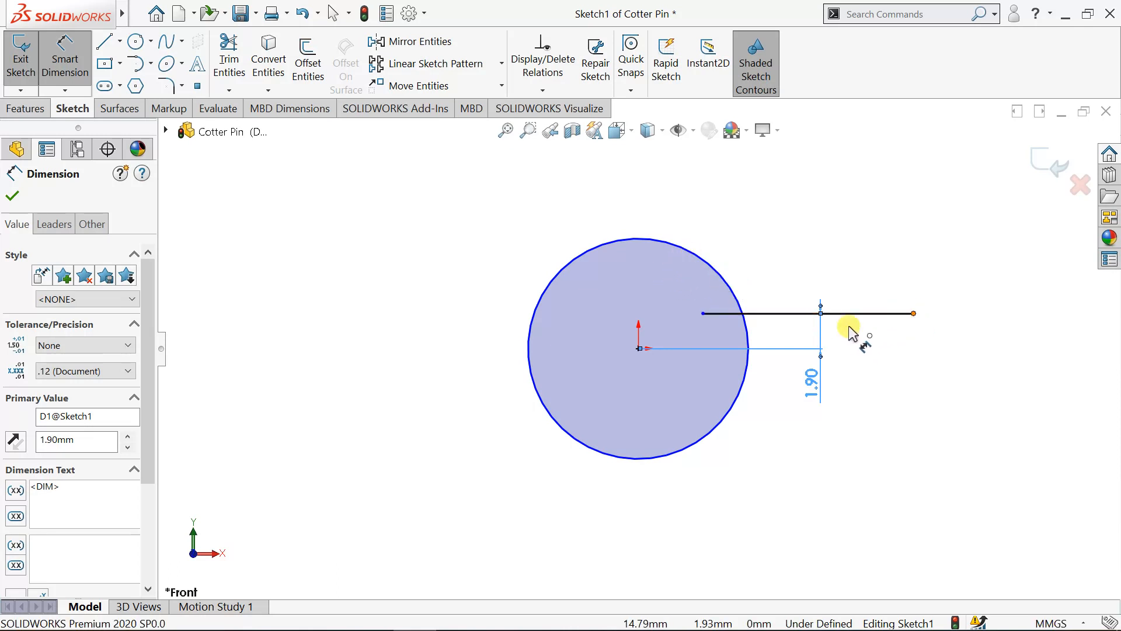
Set the horizontal distance from the origin to the line's right endpoint to 90 mm.
click(639, 349)
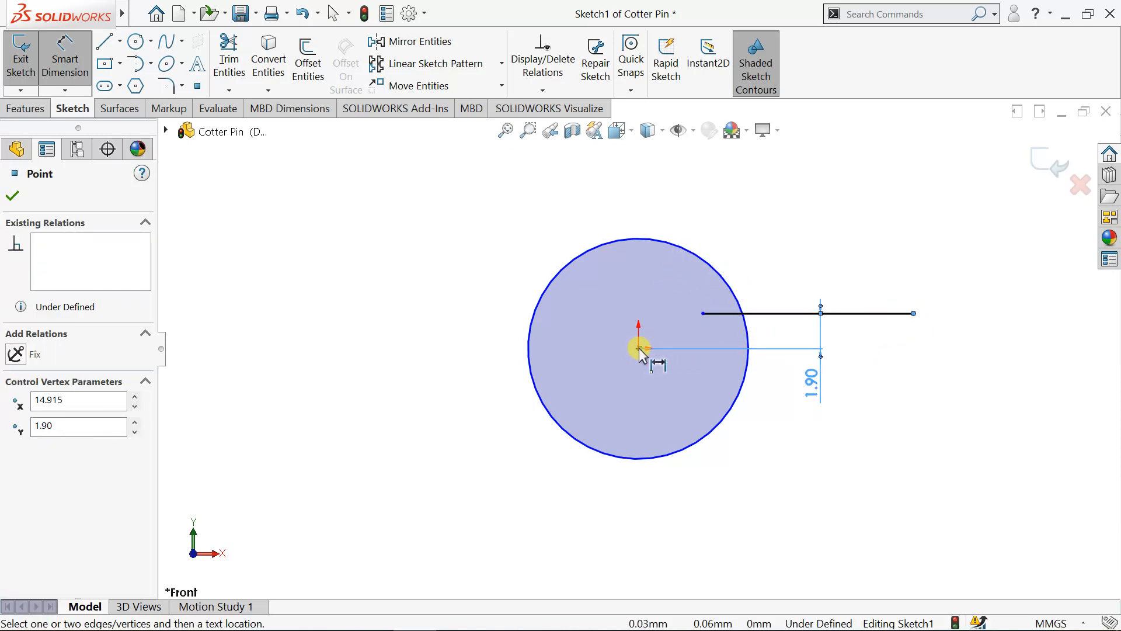
click(639, 349)
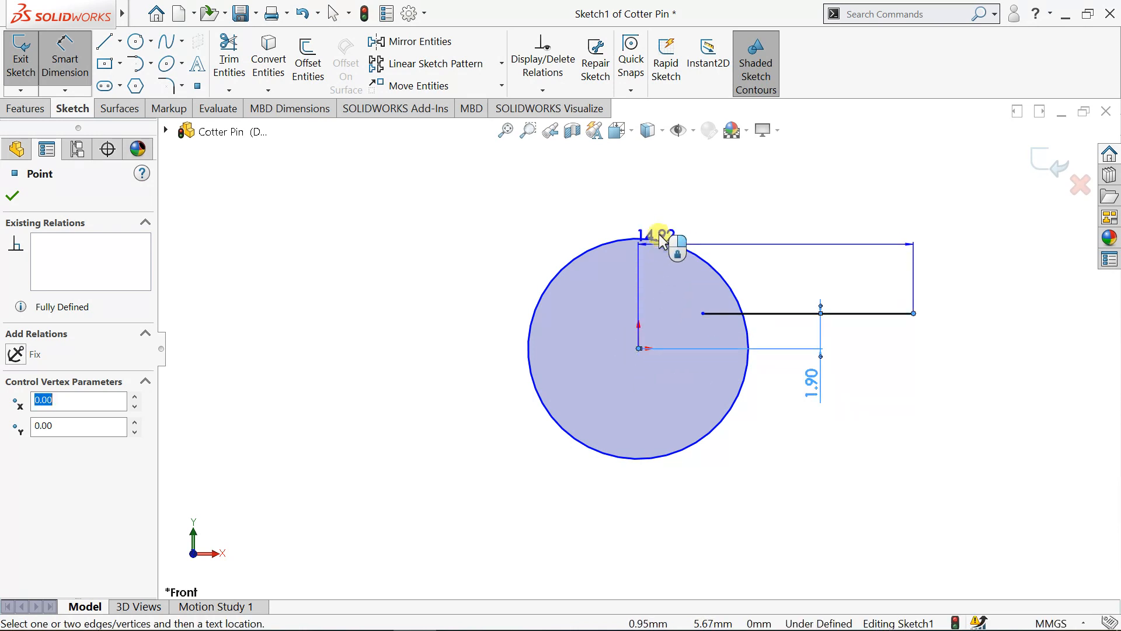
click(671, 215)
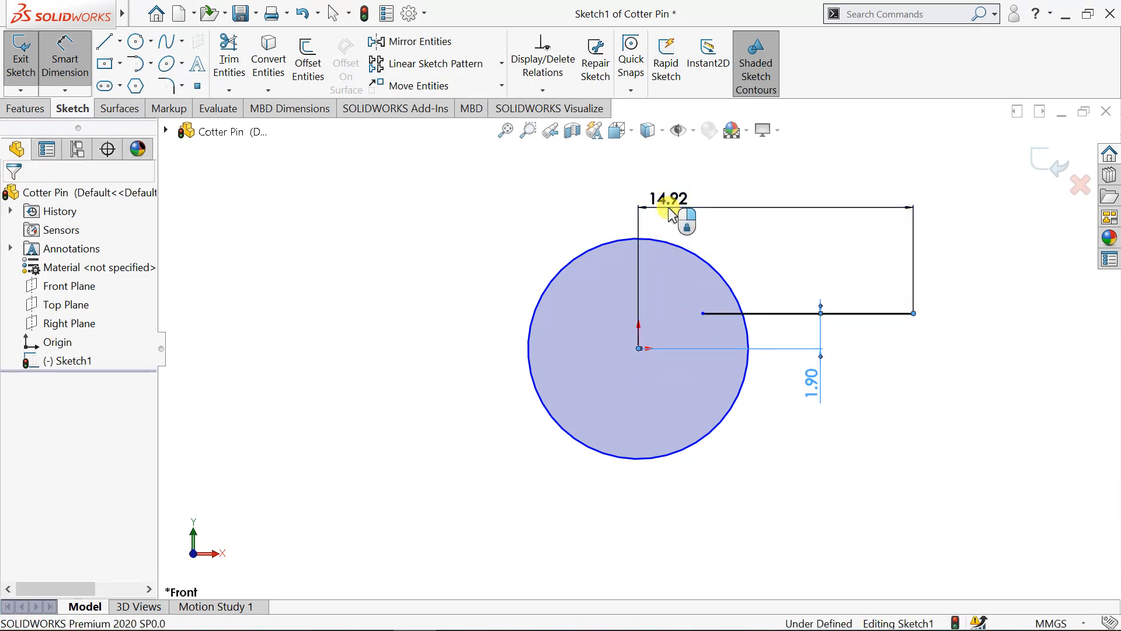
text(90)
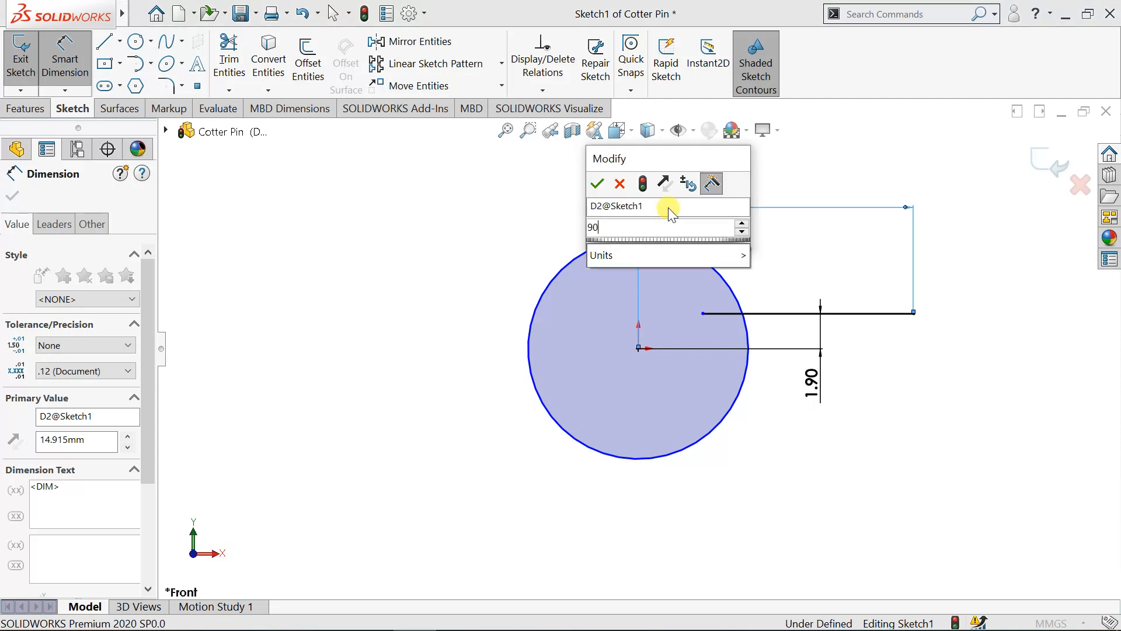
key(Return)
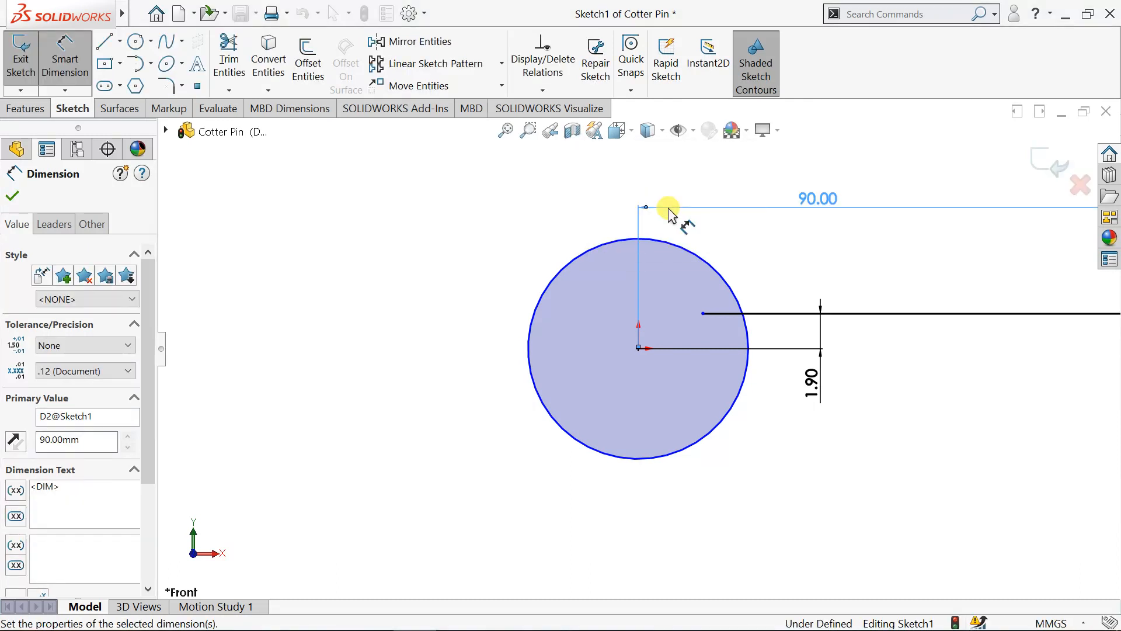
Set the circle's diameter to 20 mm.
scroll(657, 361, up, 5)
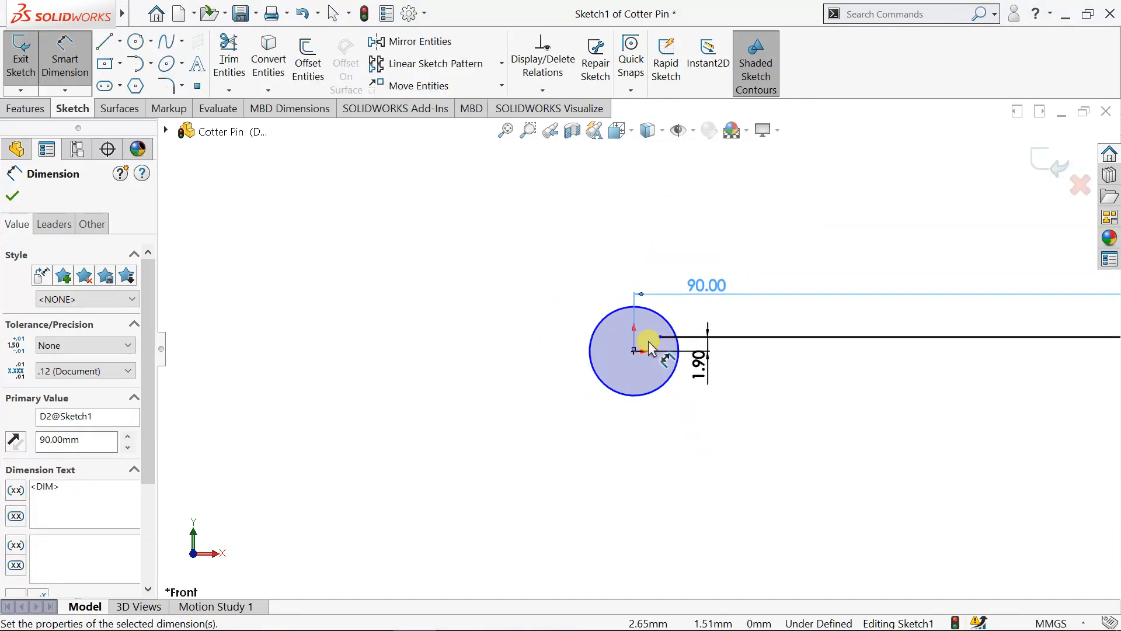
click(569, 324)
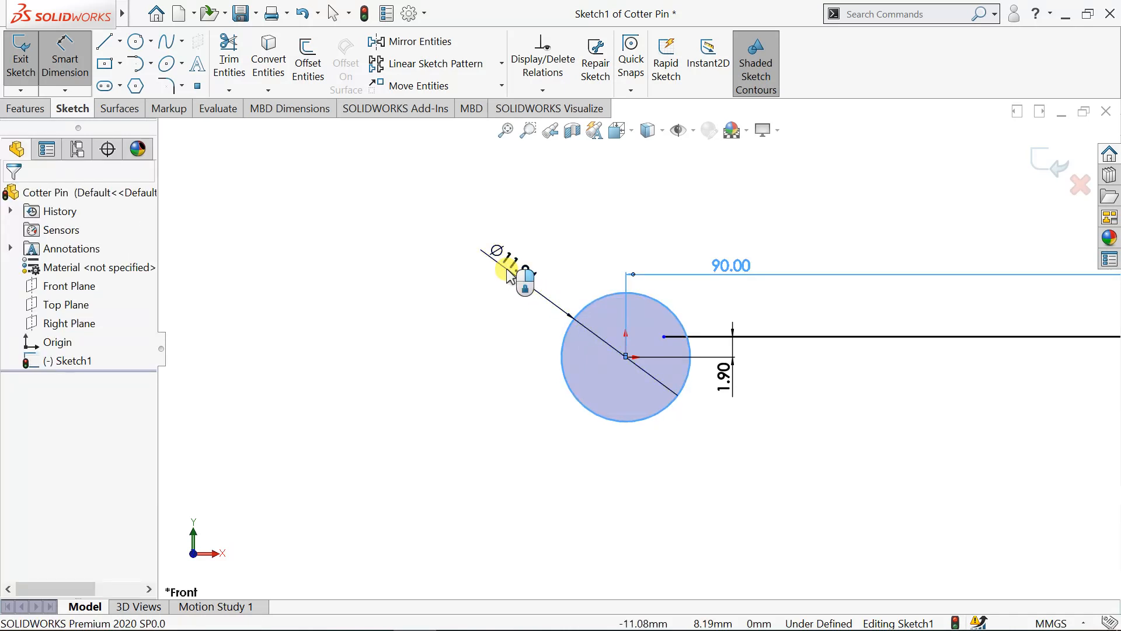
click(508, 272)
text(2)
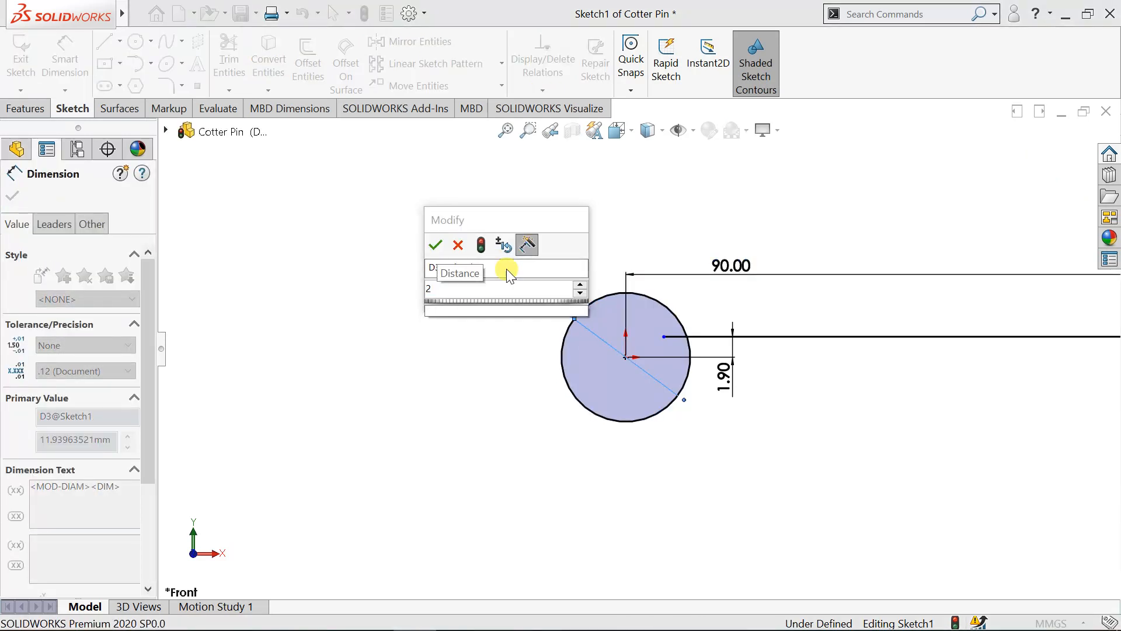
text(0)
key(Return)
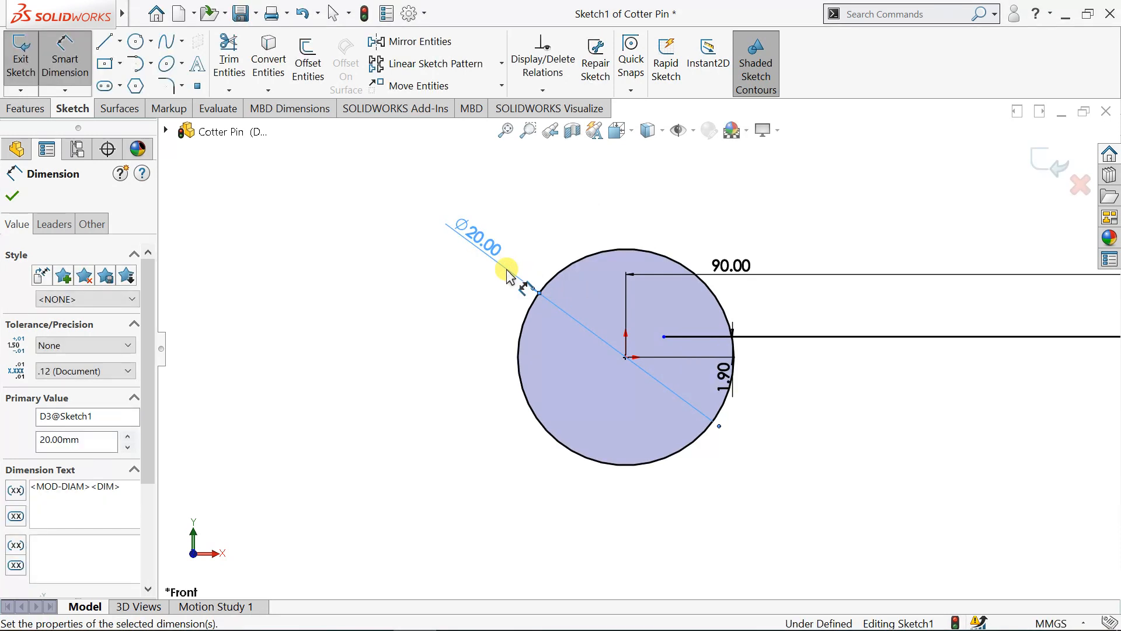
Draw a horizontal centerline from the origin to a point just beyond the circle's right side.
scroll(672, 374, up, 5)
scroll(730, 370, down, 6)
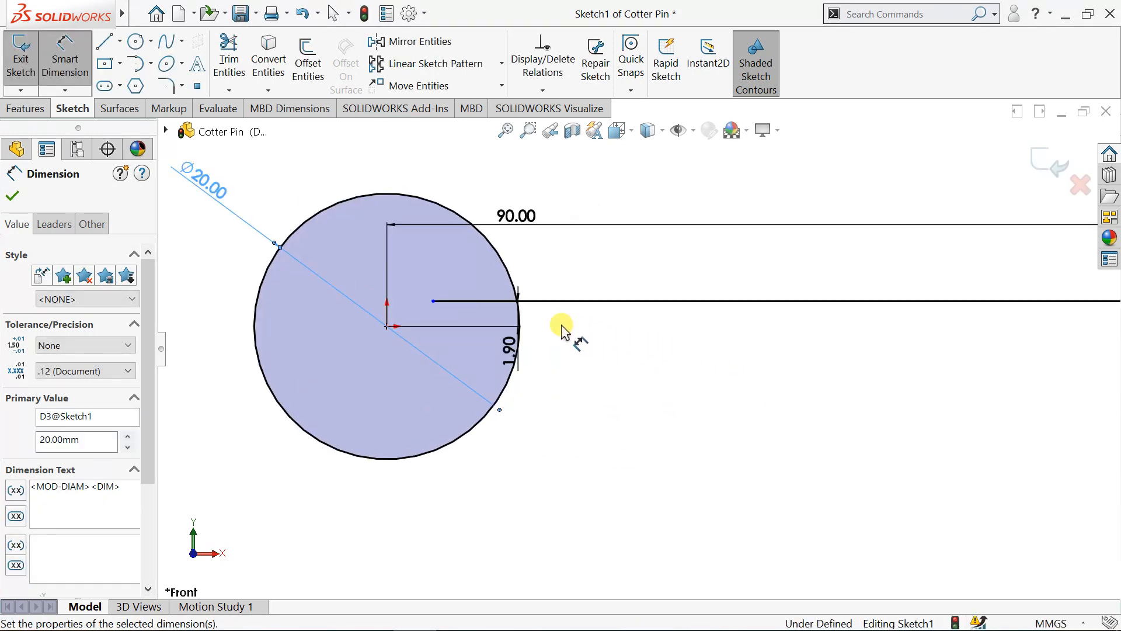
scroll(562, 332, down, 3)
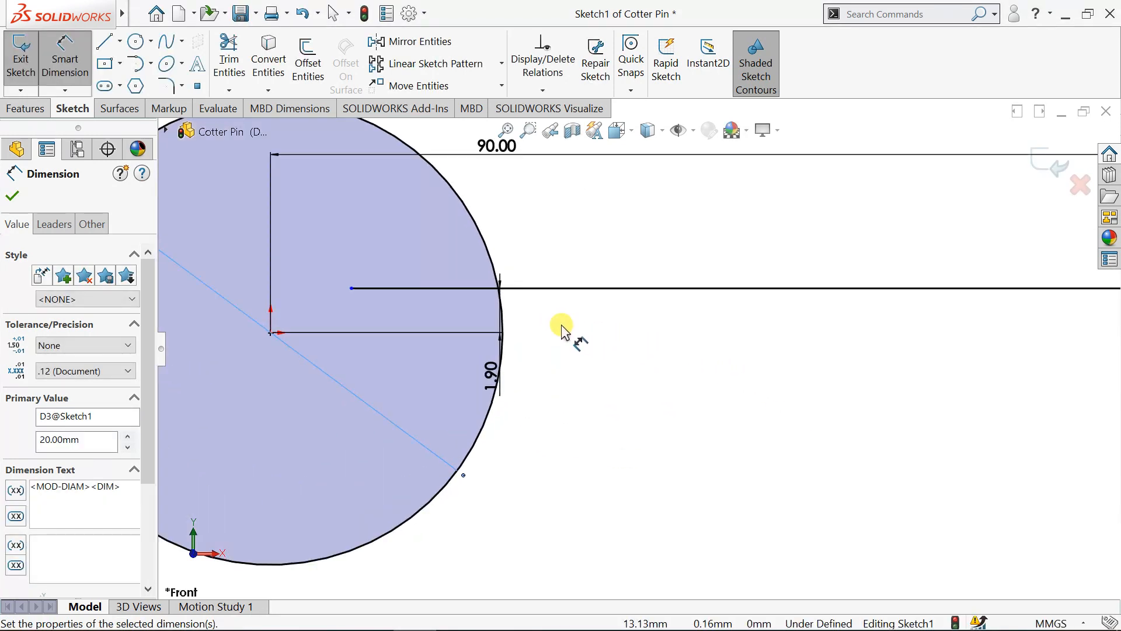
click(119, 41)
click(143, 85)
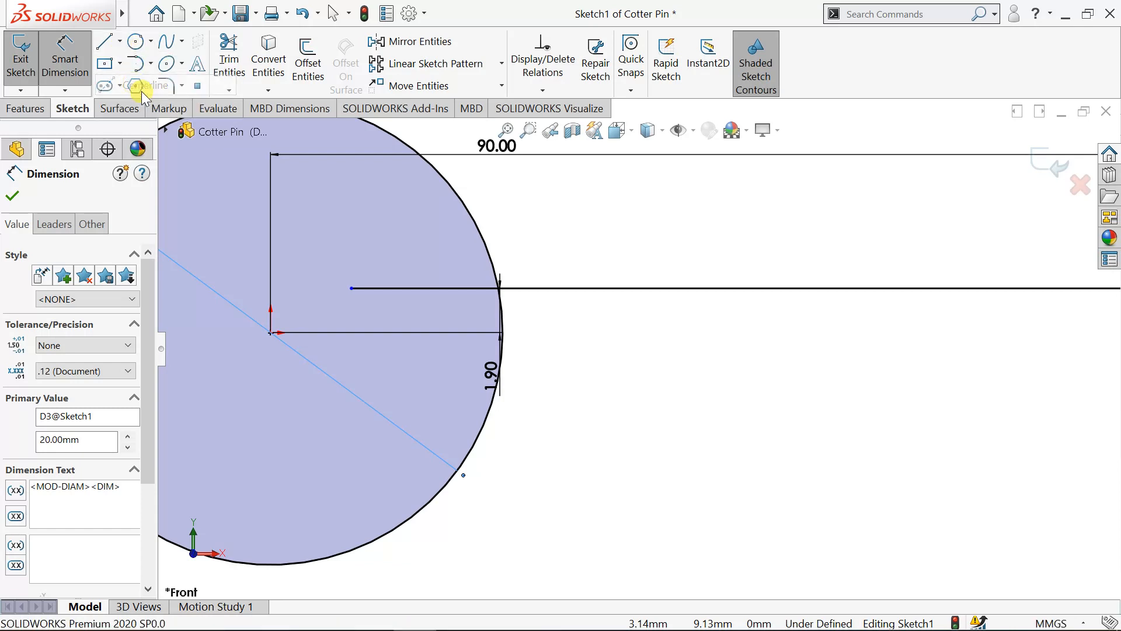
click(271, 332)
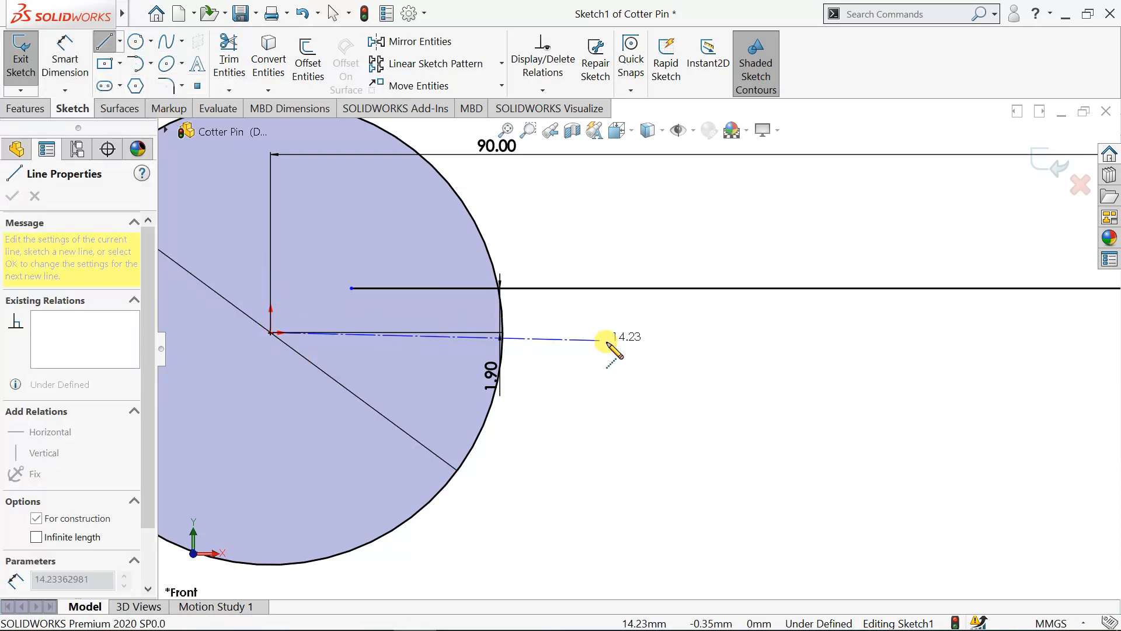
click(634, 332)
key(Escape)
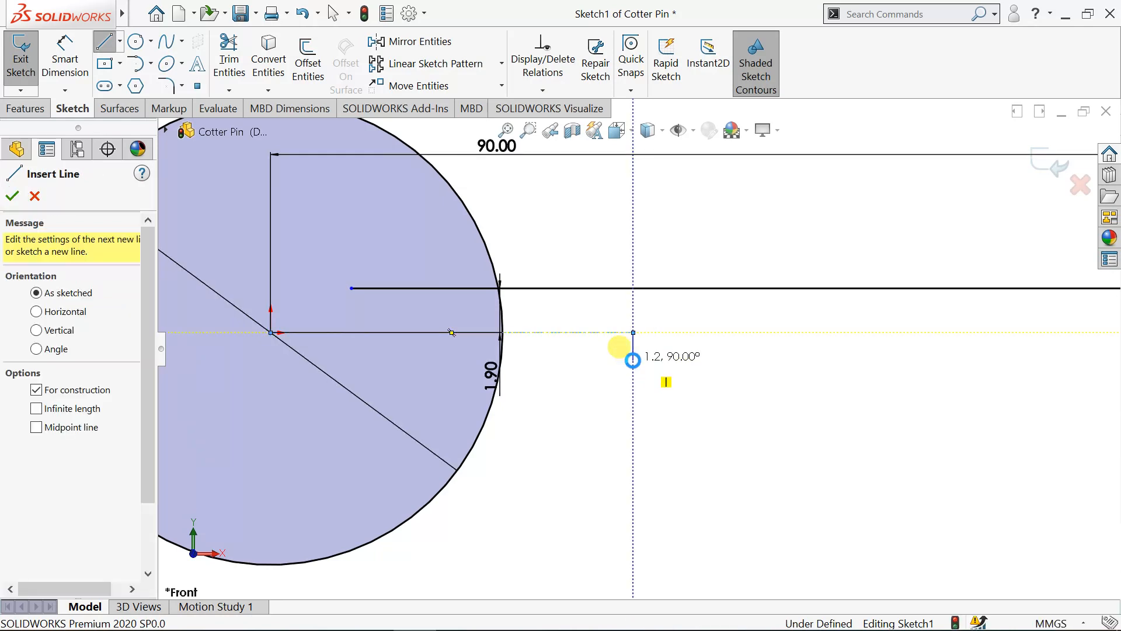
key(Escape)
Trim the line segment inside the circle and the short arc between the horizontal line and the centerline.
scroll(593, 358, down, 2)
click(228, 53)
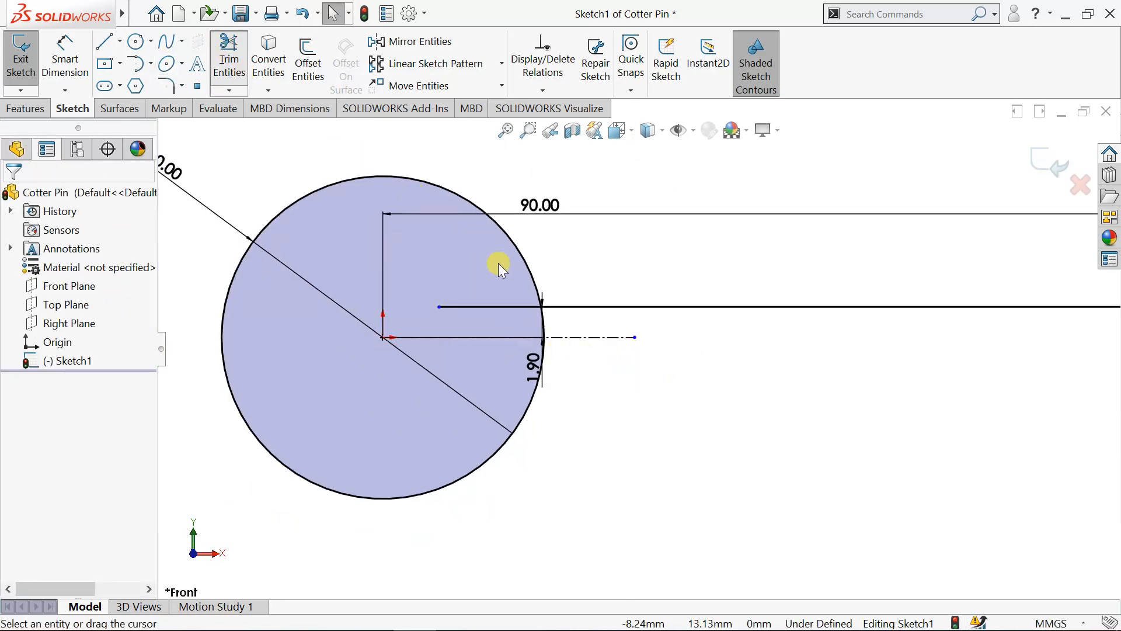
drag(504, 285, 555, 328)
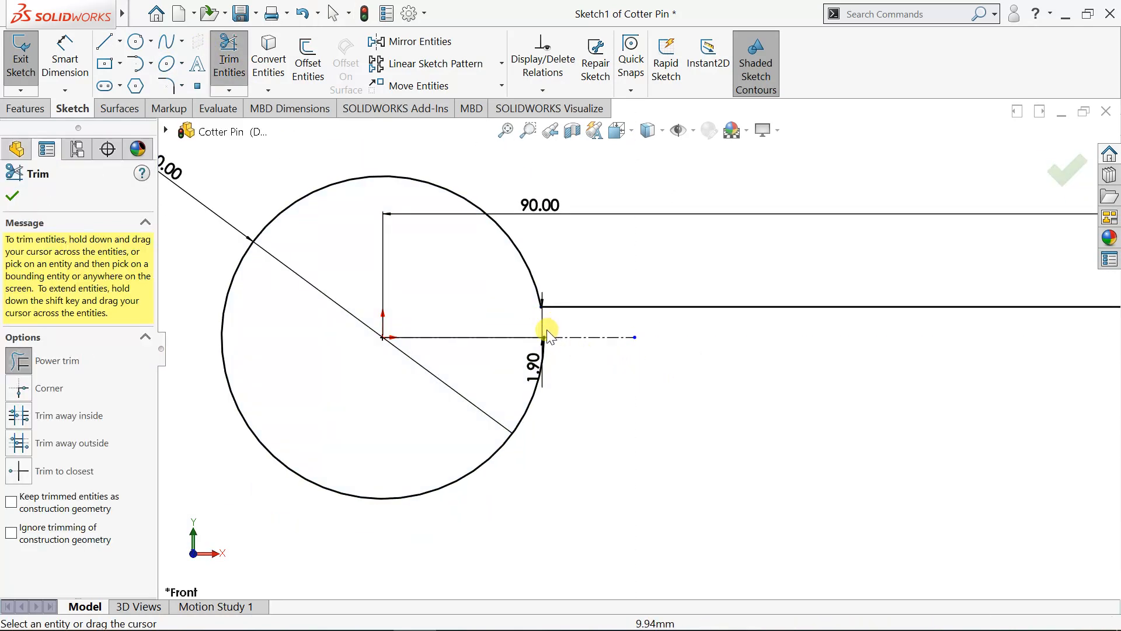
Fillet the corner between the circle's arc and the upper horizontal line with a 40 mm sketch fillet.
scroll(549, 331, up, 2)
click(167, 86)
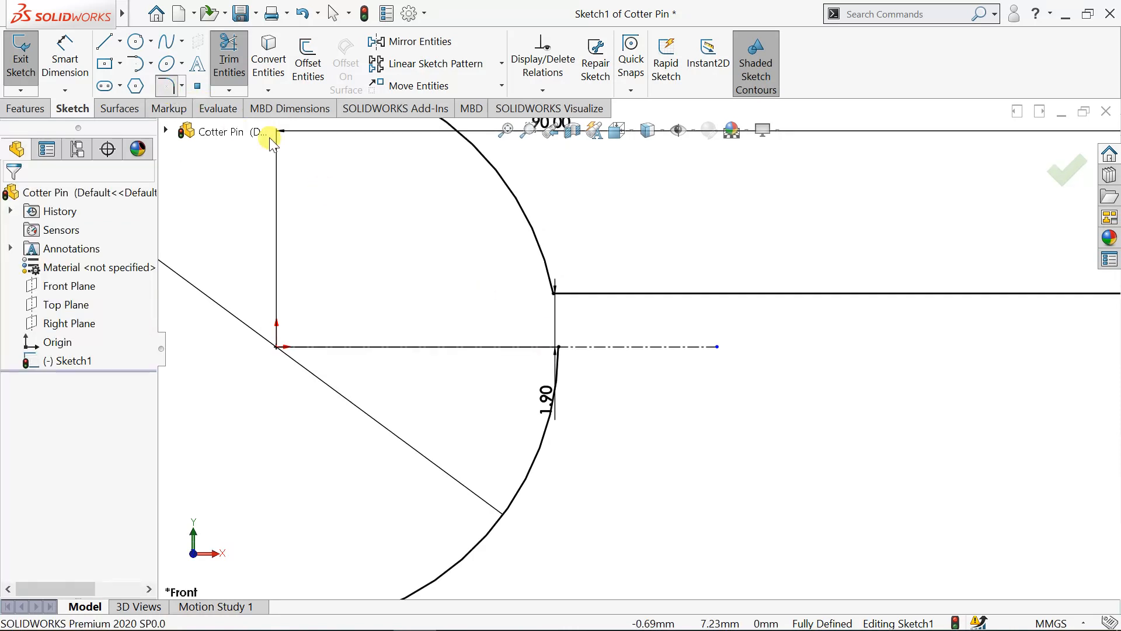
click(542, 263)
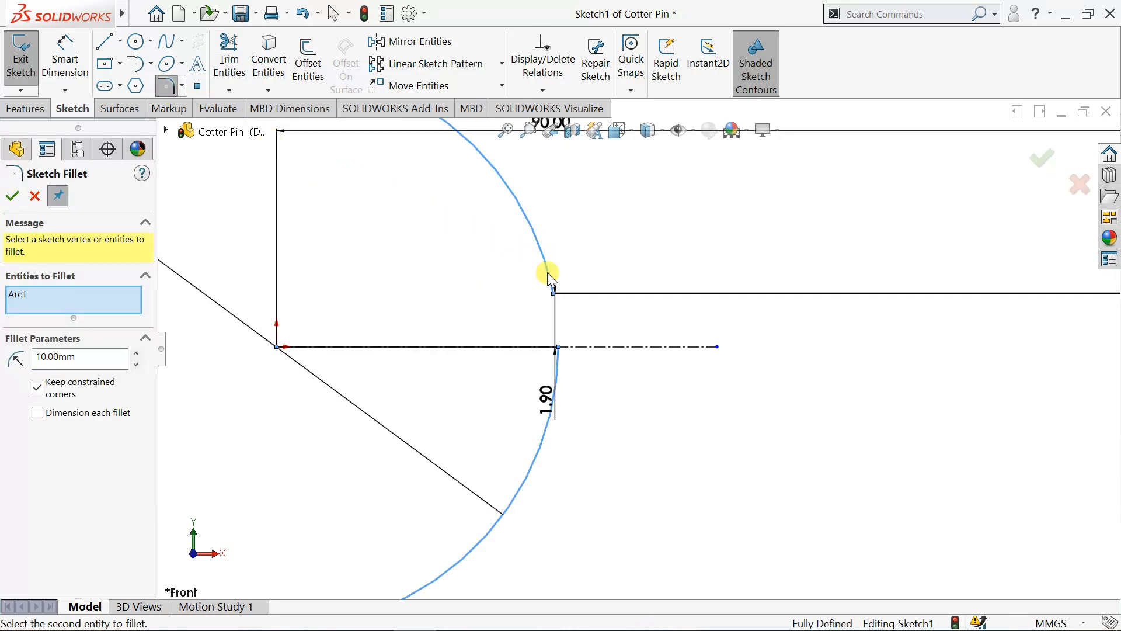
click(577, 294)
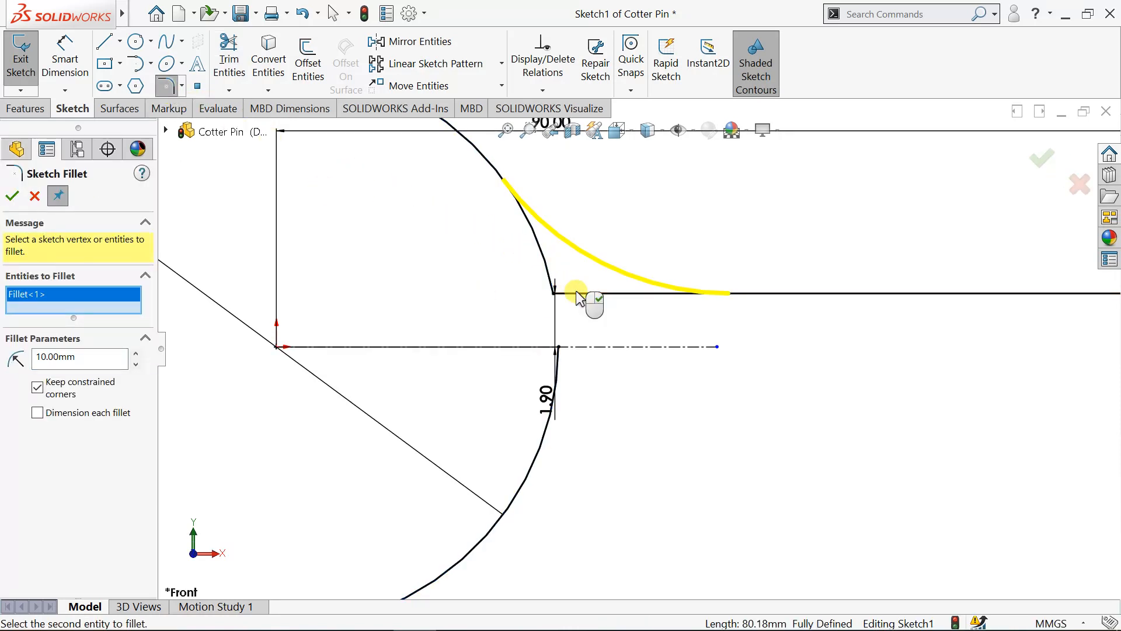
click(136, 354)
click(136, 354)
click(136, 354)
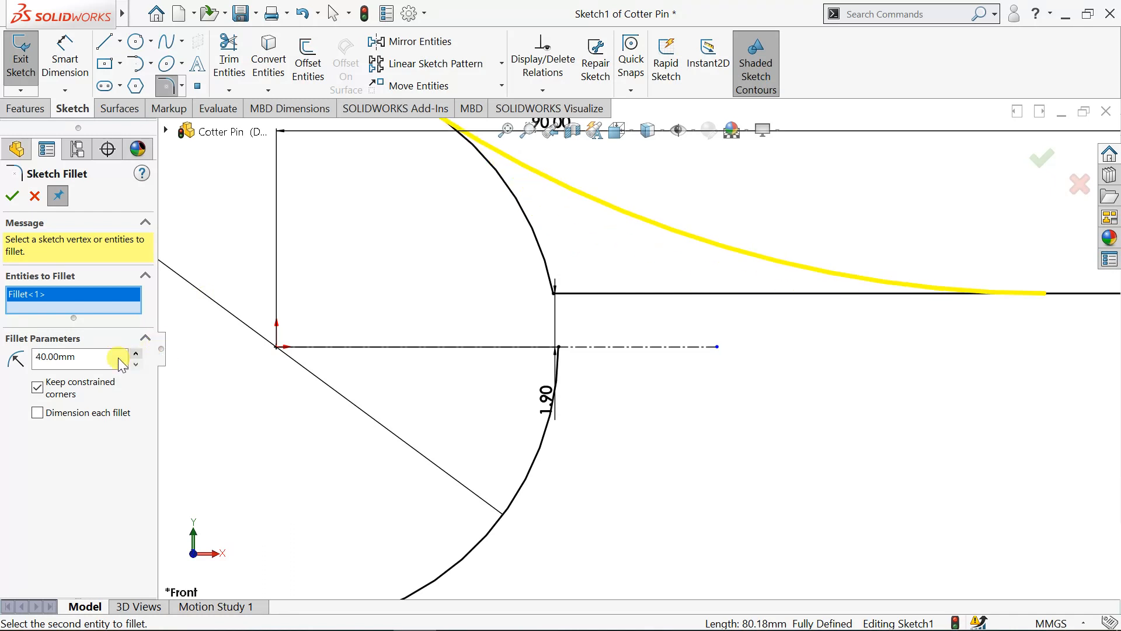
click(13, 196)
scroll(546, 351, up, 5)
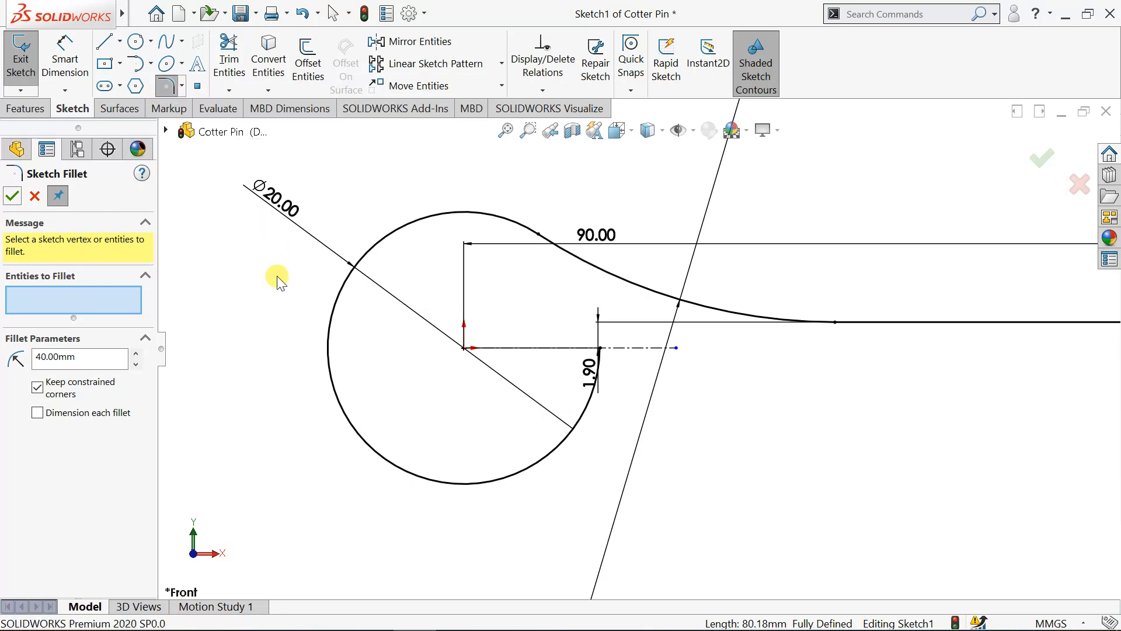
click(12, 196)
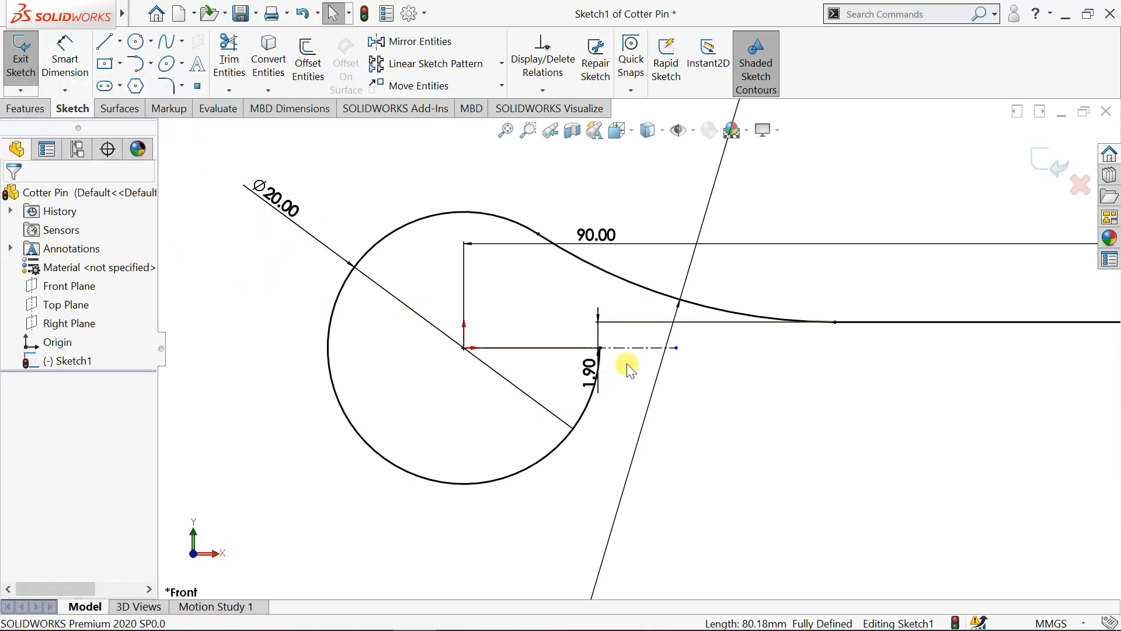
Mirror the 40 mm fillet arc about the horizontal centerline, keeping the original.
click(410, 42)
click(645, 292)
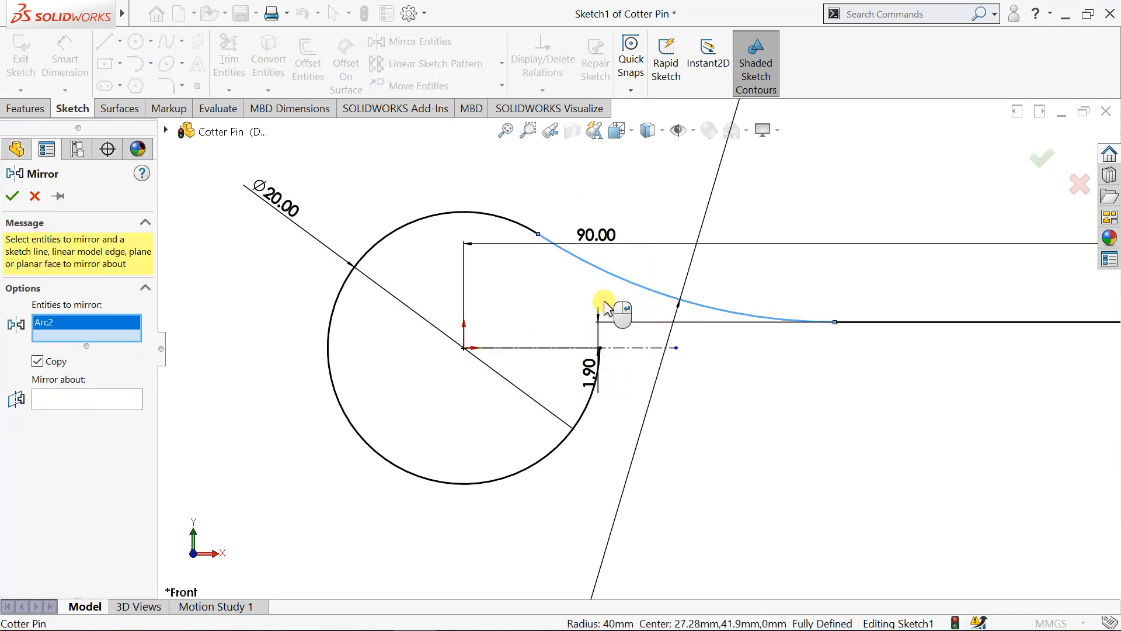
click(103, 400)
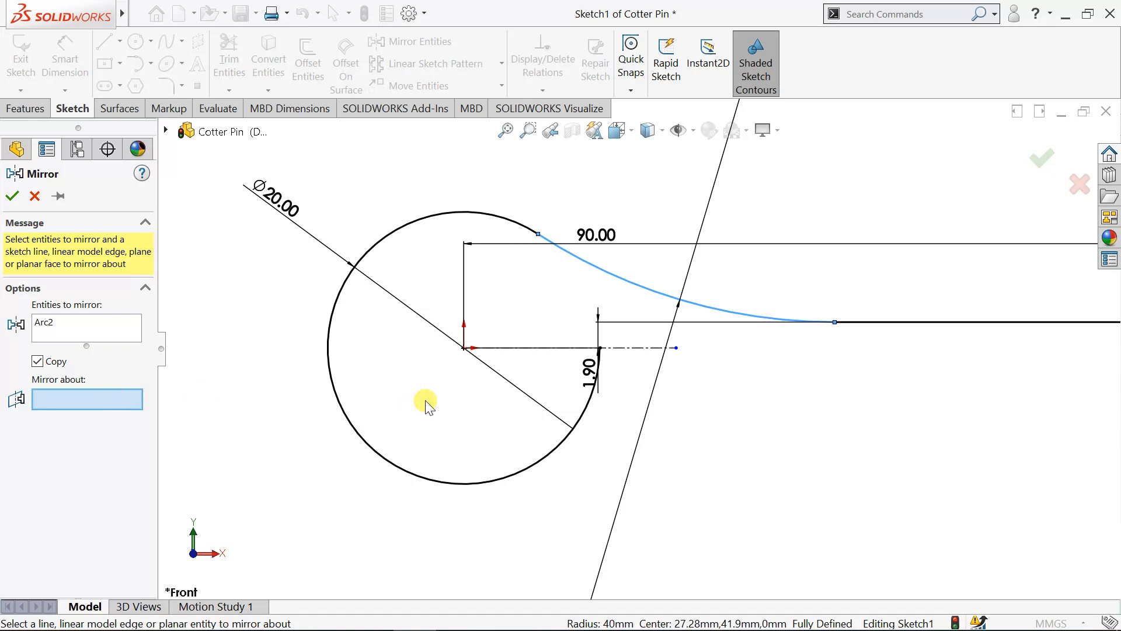
click(512, 349)
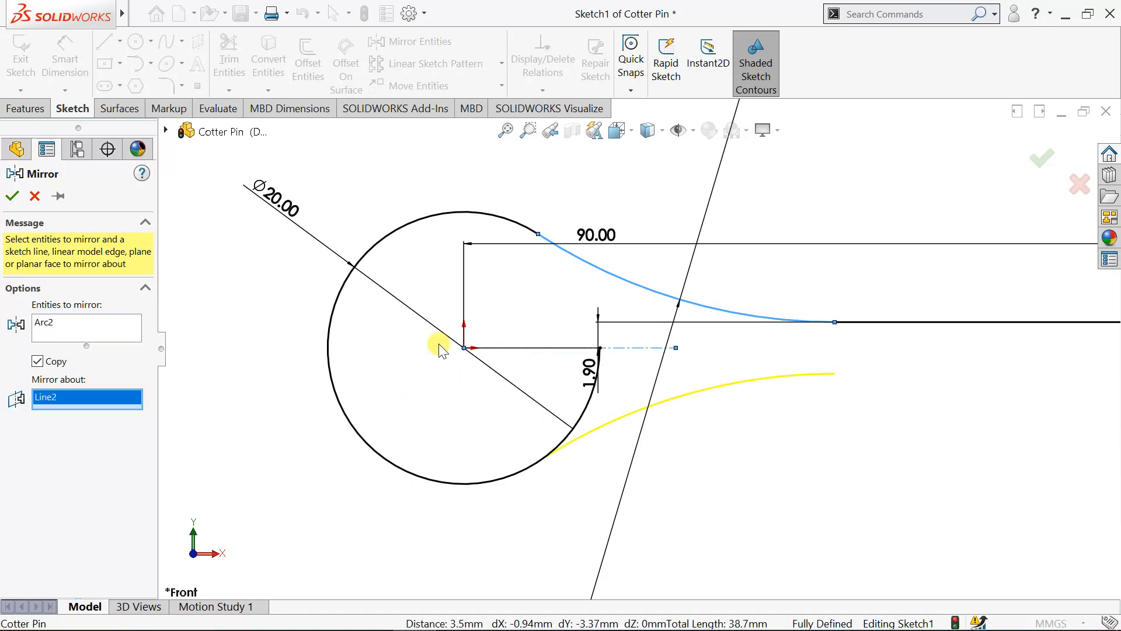
click(12, 196)
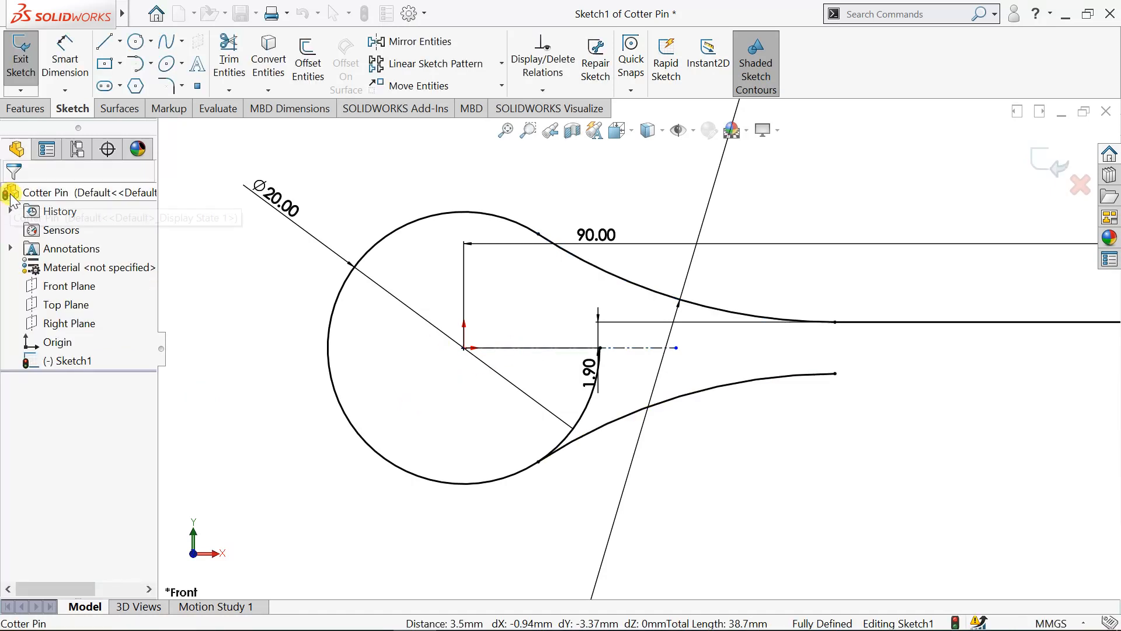
Draw a horizontal line about 12.8 mm long to the right from the mirrored arc's free endpoint.
click(106, 42)
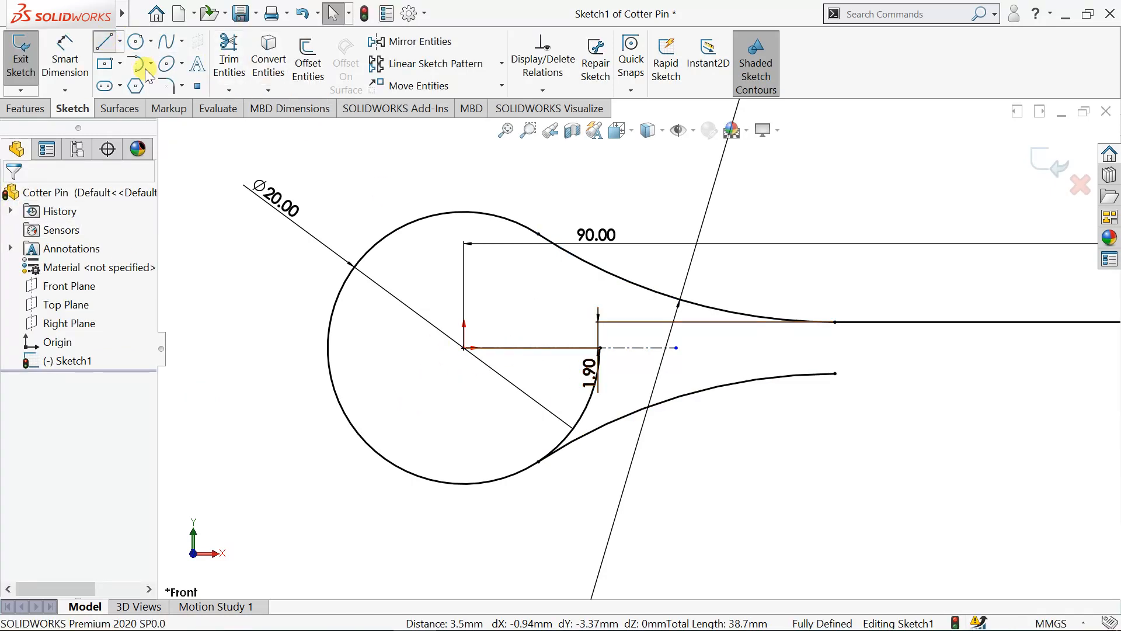
click(835, 374)
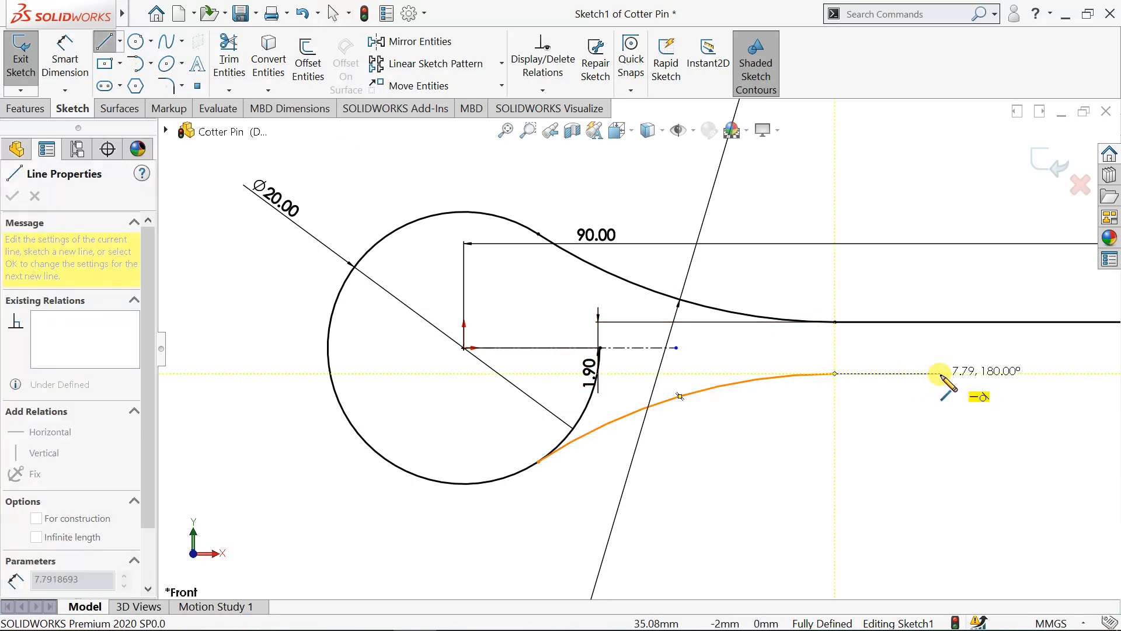
click(1009, 374)
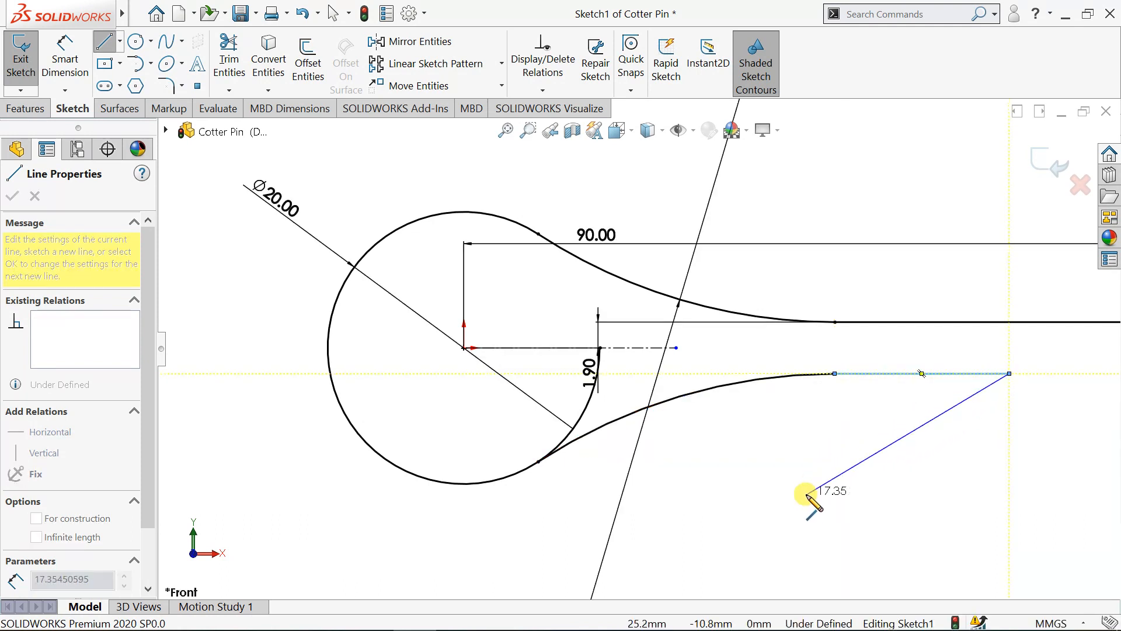
key(Escape)
Dimension the lower horizontal line's length and set it to 150 mm.
click(64, 58)
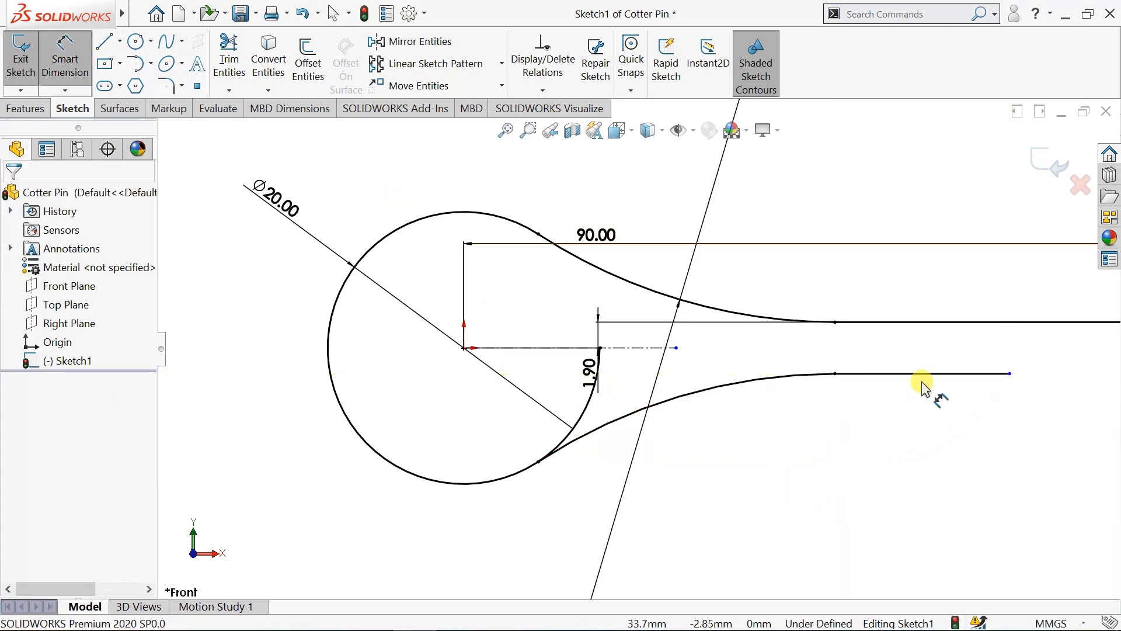
click(929, 412)
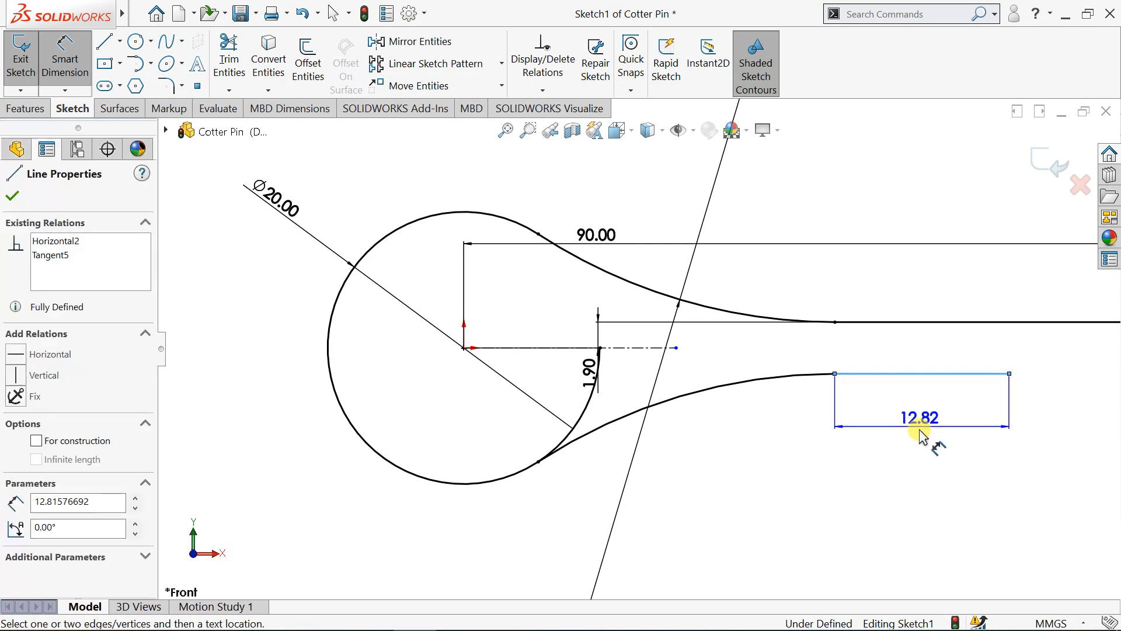
click(920, 442)
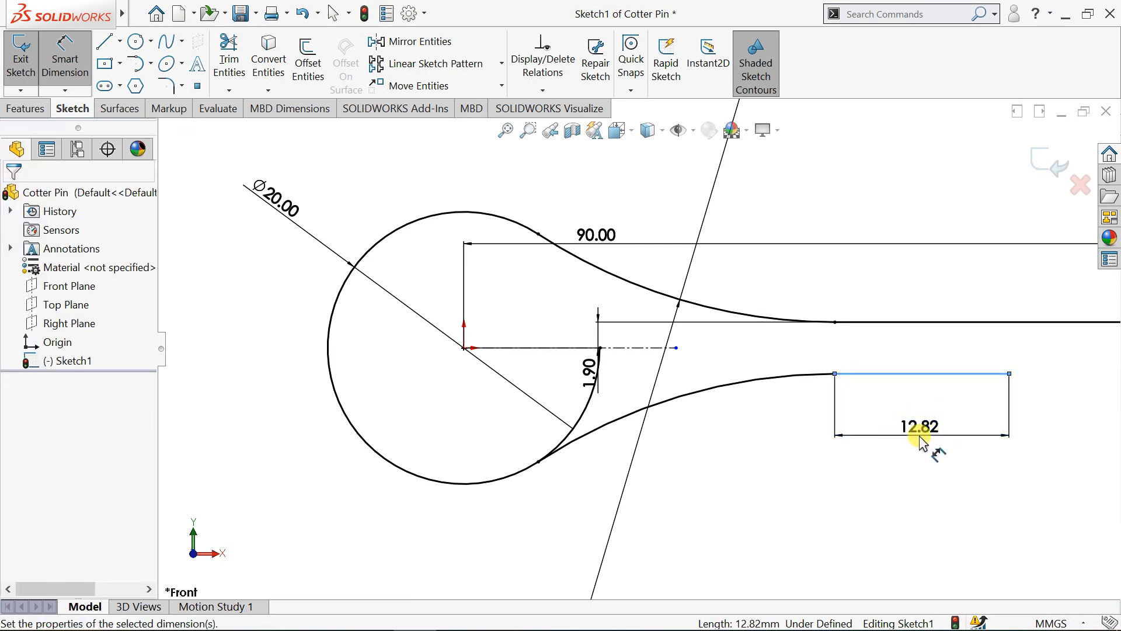
key(Return)
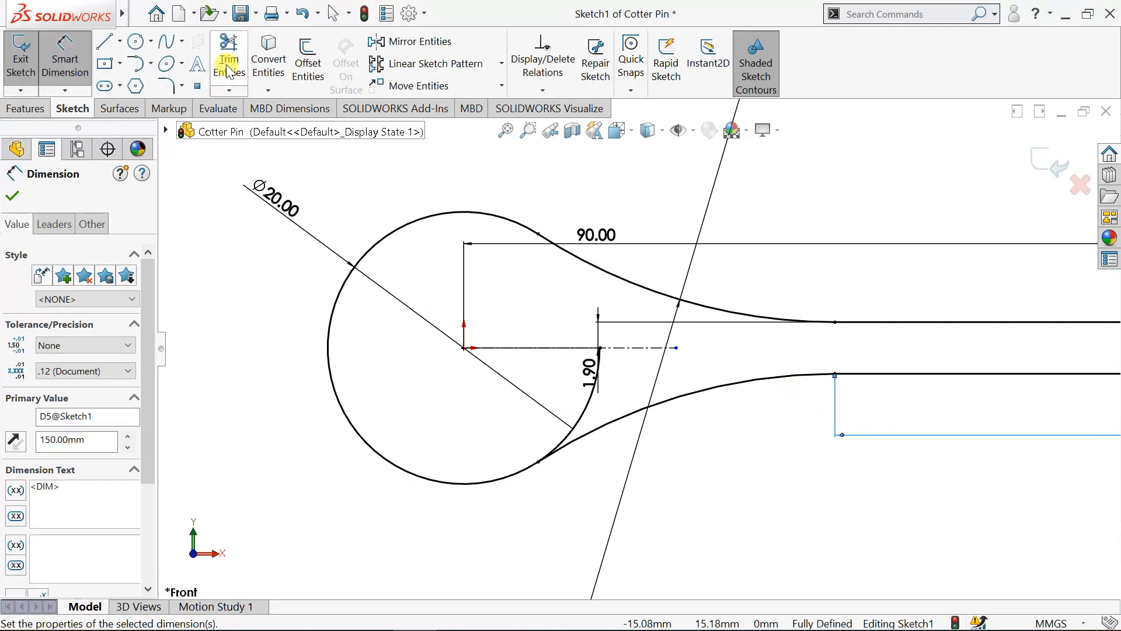
Trim away the centerline and the circle's leftover arc inside the lower fillet arc, and exit the sketch.
click(228, 70)
mouse_move(507, 336)
mouse_down()
mouse_move(587, 397)
mouse_move(634, 345)
mouse_up()
scroll(631, 350, up, 5)
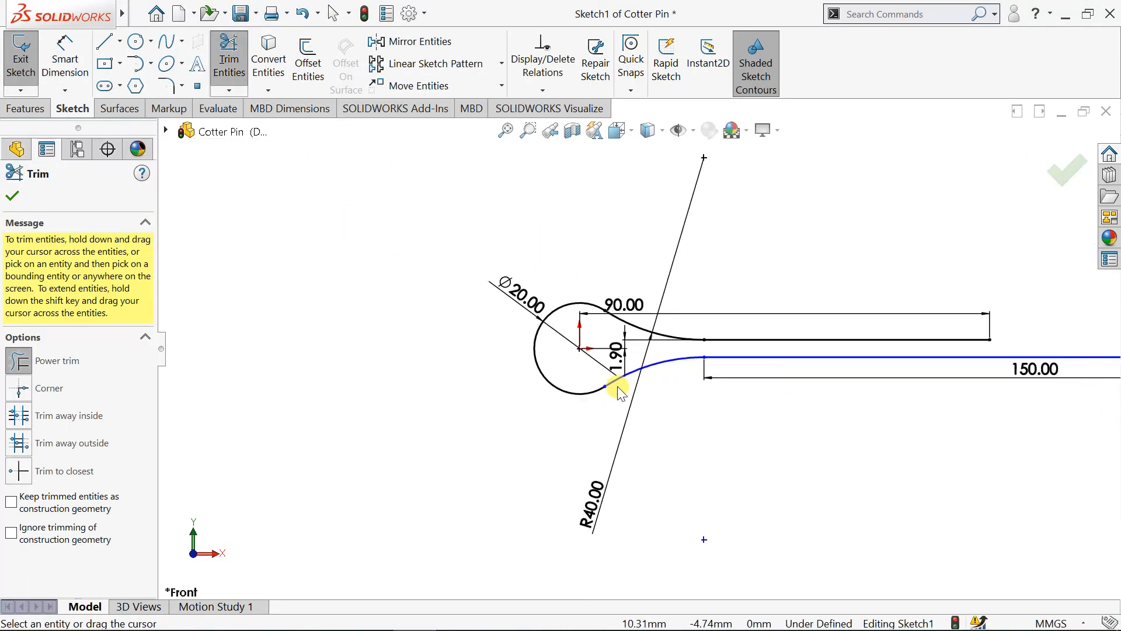
scroll(618, 387, up, 5)
scroll(759, 394, down, 4)
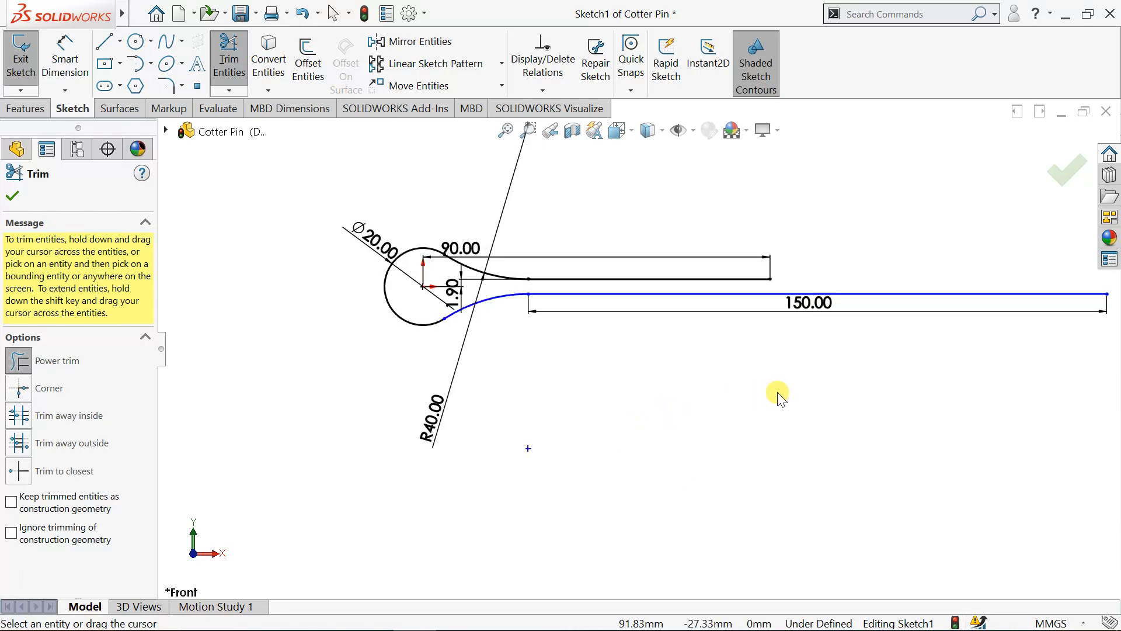
scroll(818, 358, up, 2)
click(1054, 169)
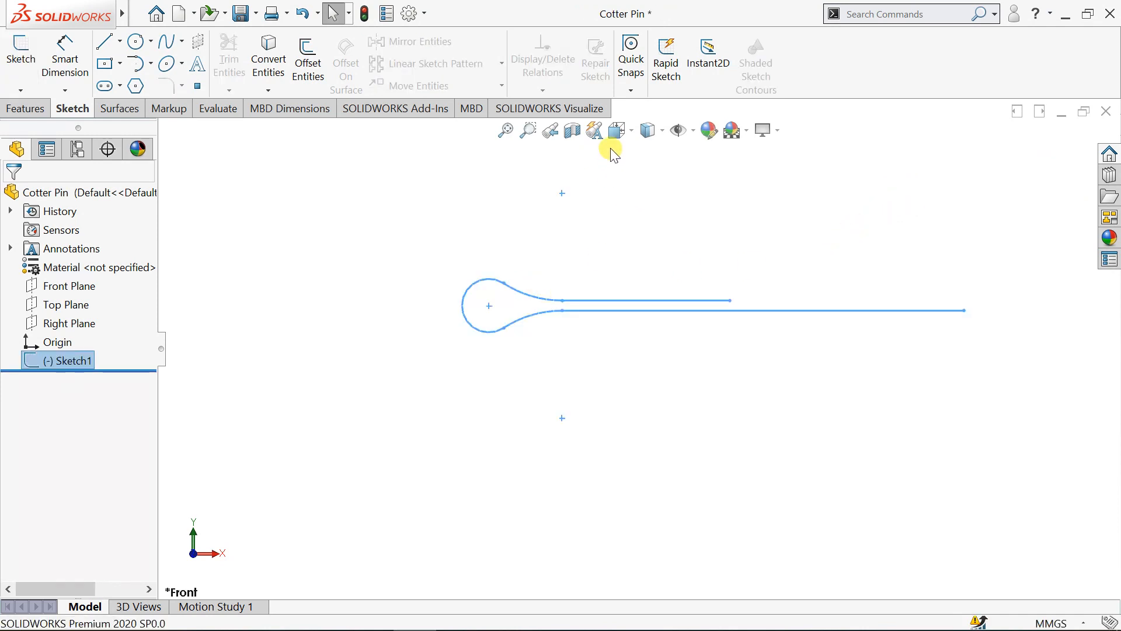
In isometric view, create a reference plane through the upper line's free endpoint, parallel to the Right Plane.
click(617, 130)
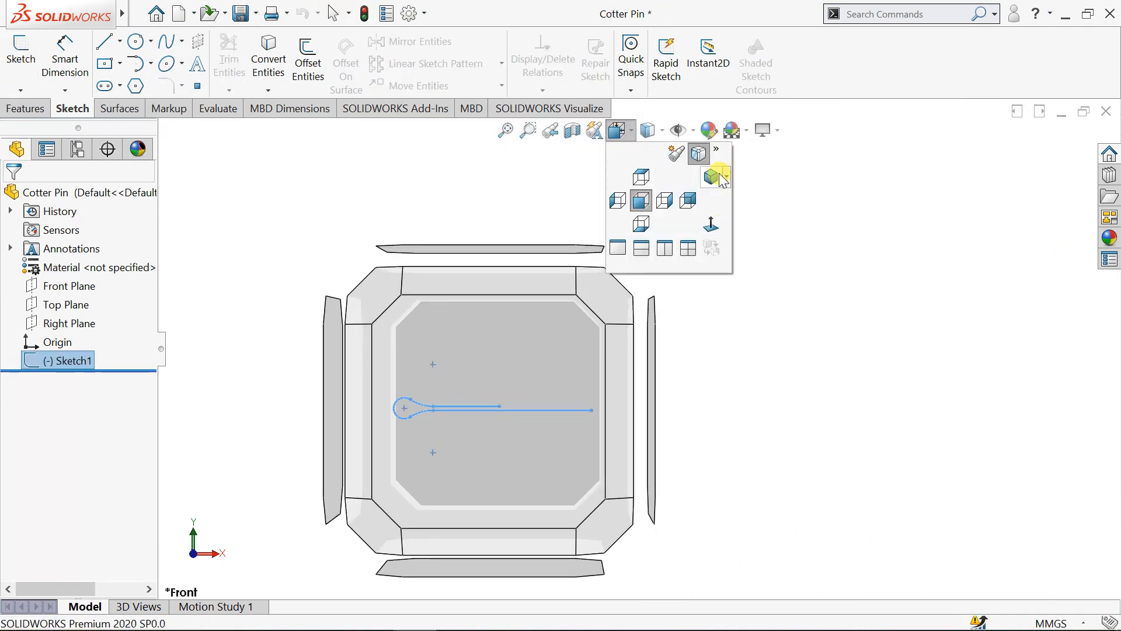
click(709, 174)
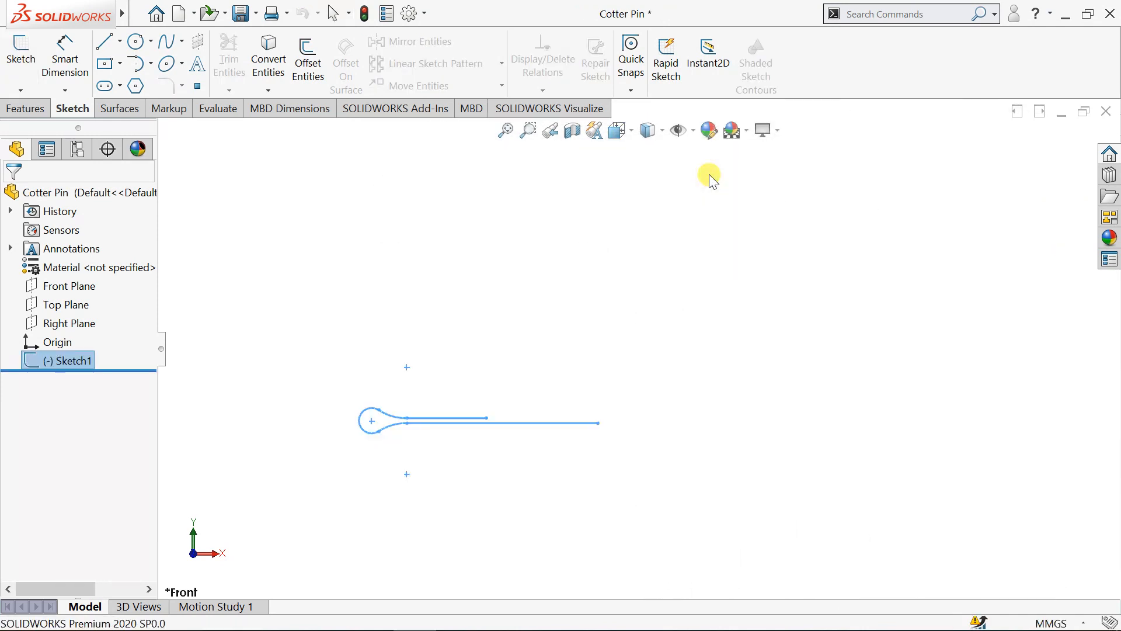
click(27, 109)
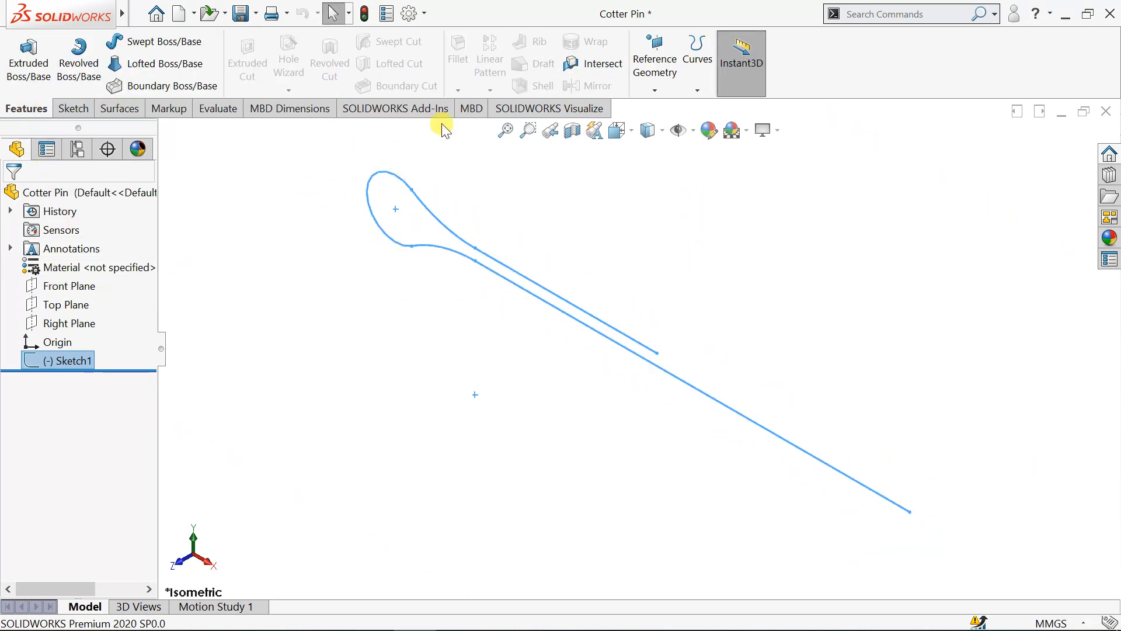
click(653, 82)
click(666, 109)
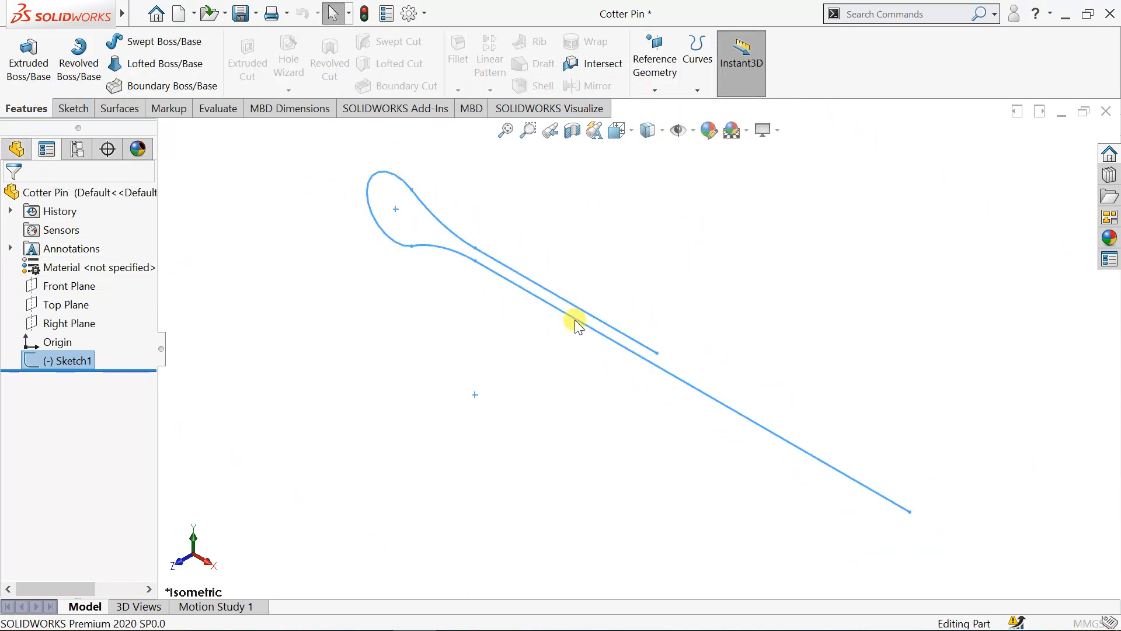
click(657, 355)
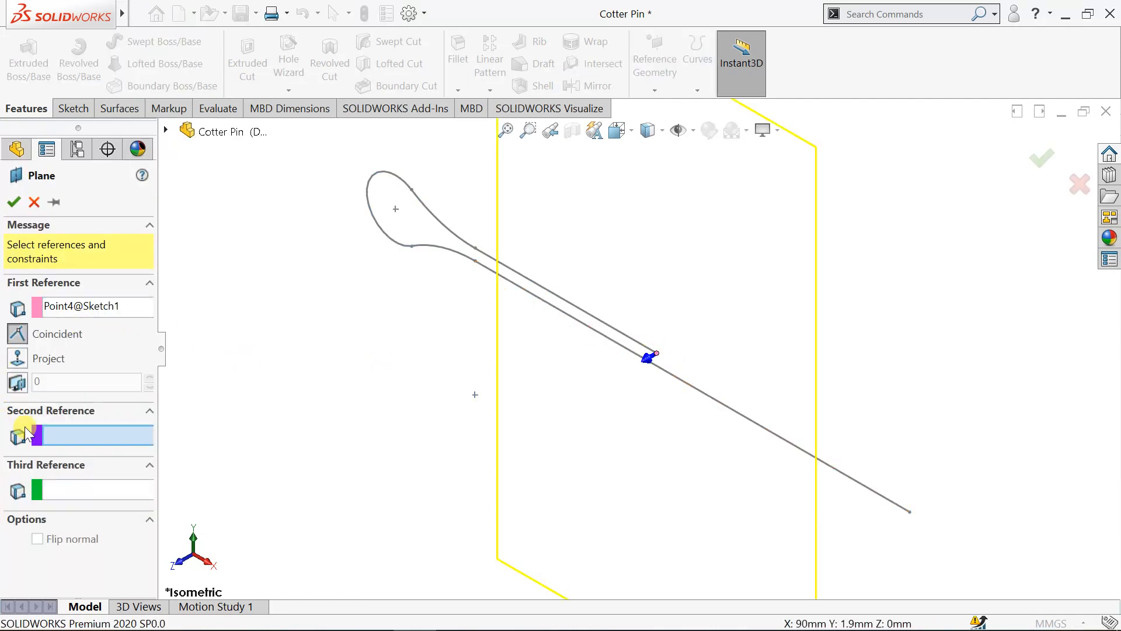
click(216, 133)
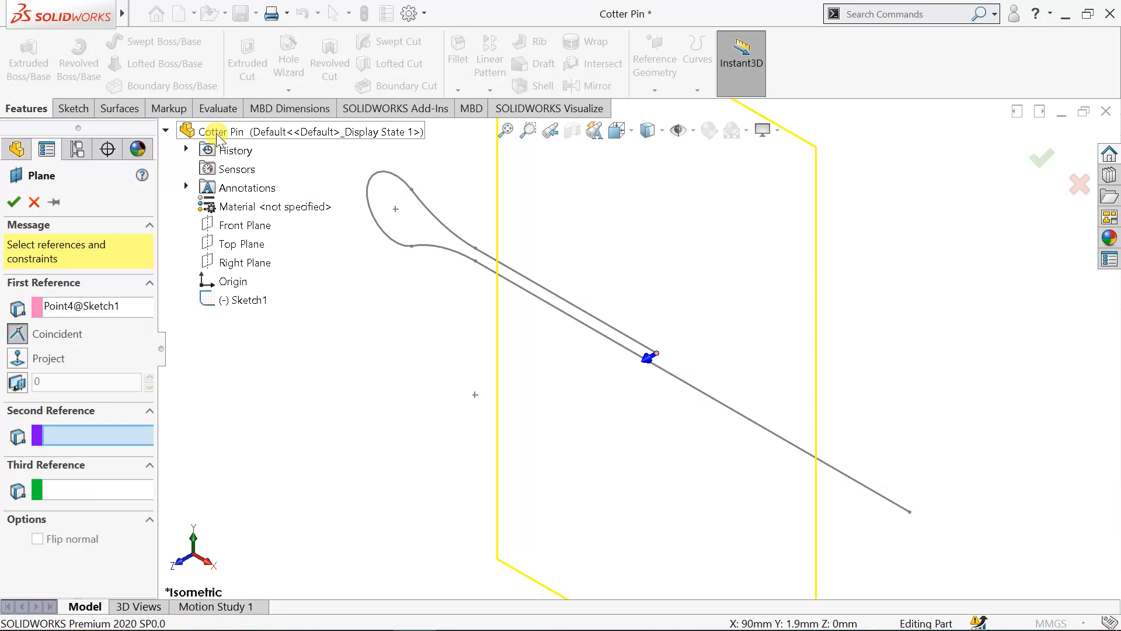
click(243, 262)
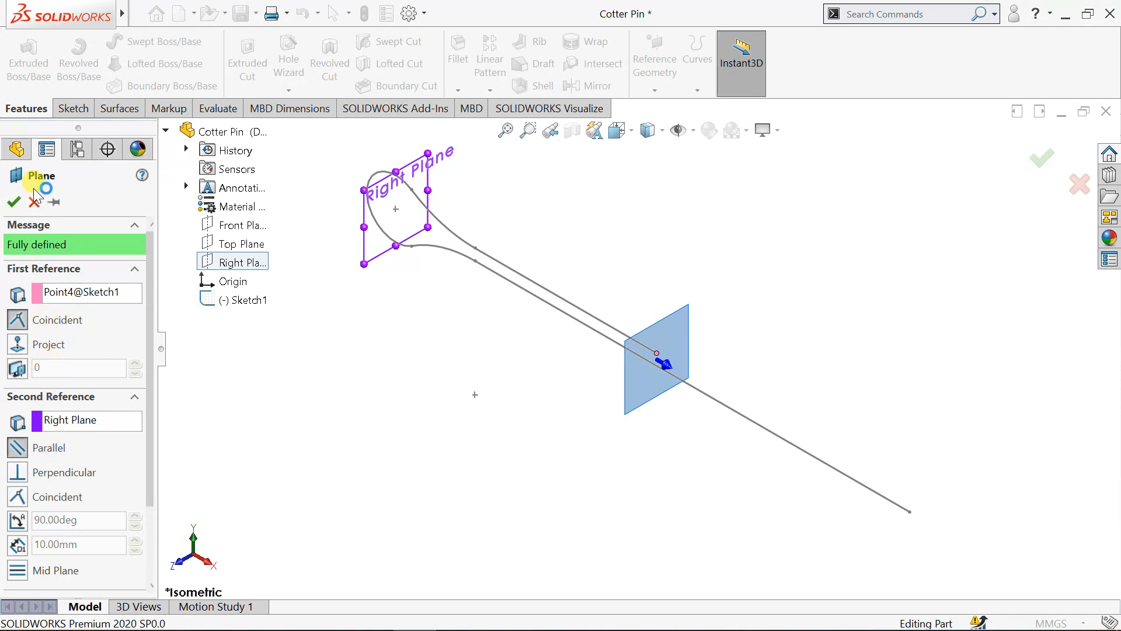
click(12, 202)
Sketch a circle of about 1.31 mm radius on the new plane, centered on the upper line's free endpoint.
scroll(675, 344, down, 5)
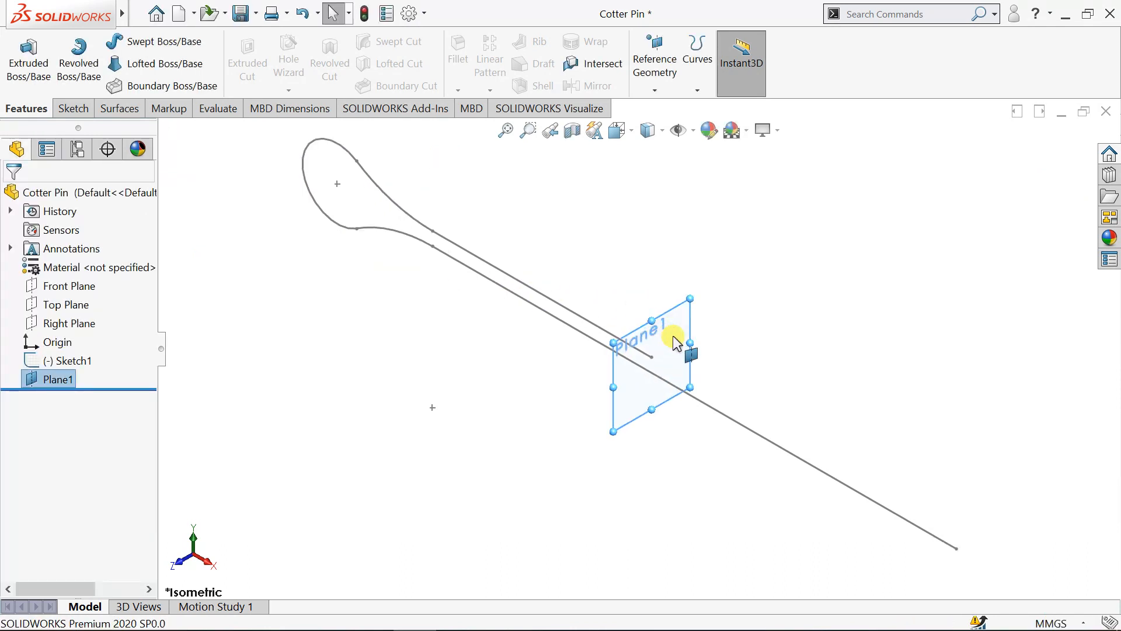
scroll(674, 344, down, 2)
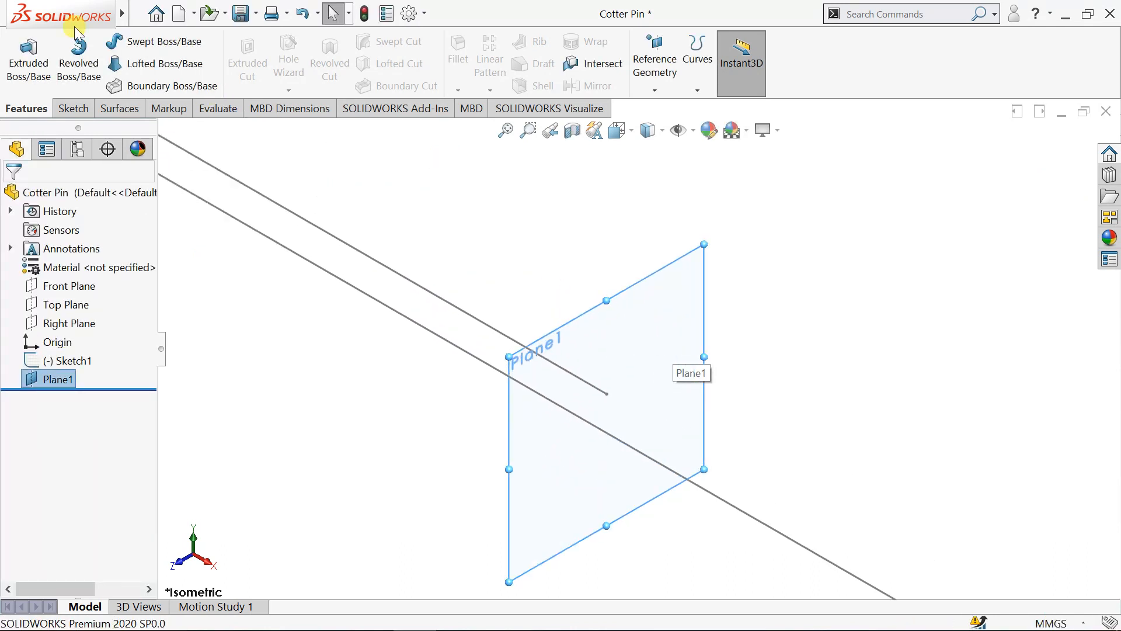
click(75, 109)
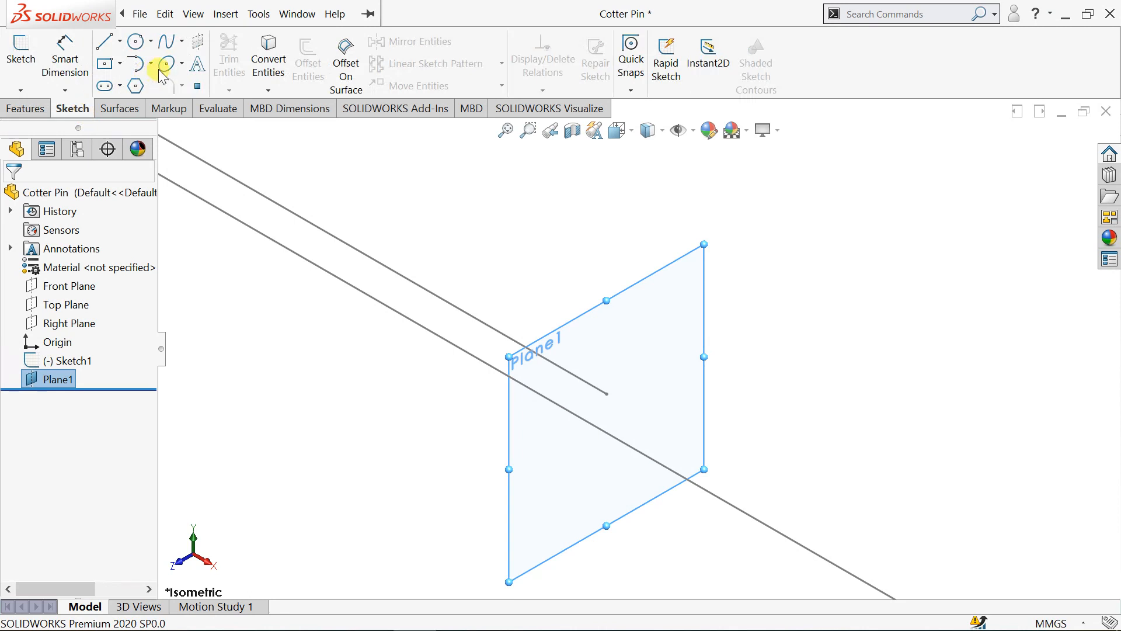
click(138, 42)
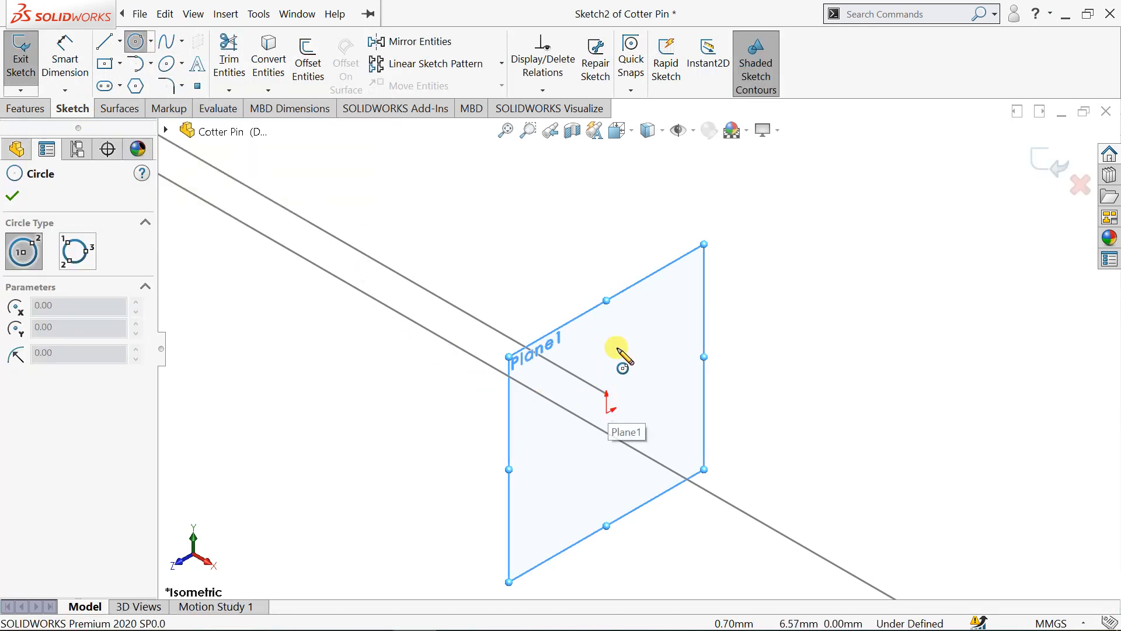
scroll(620, 365, down, 3)
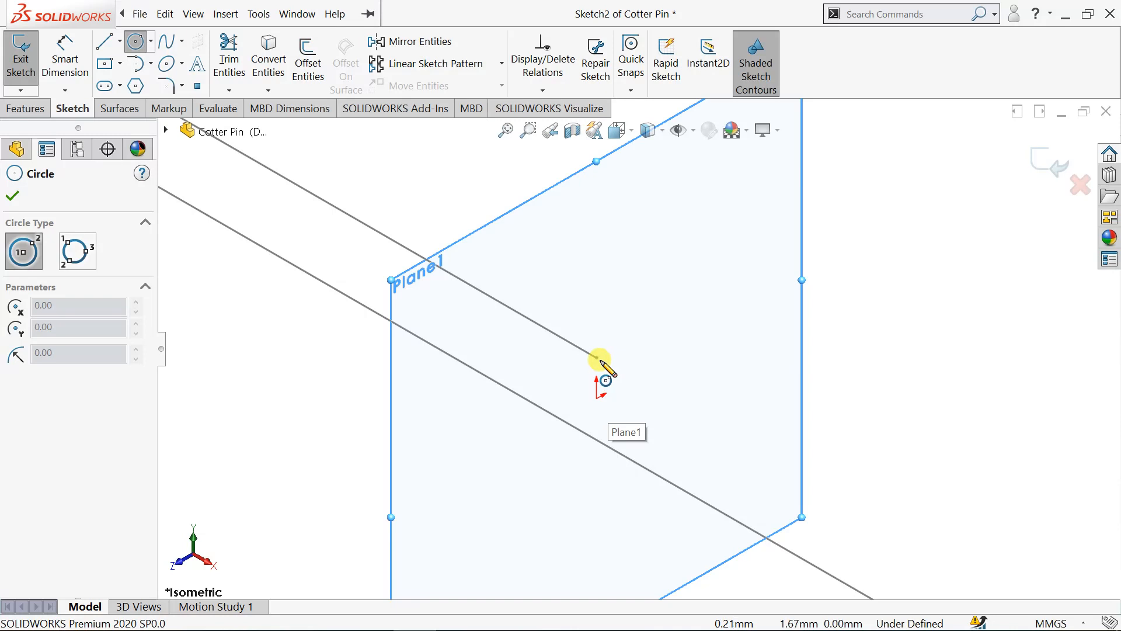
click(596, 357)
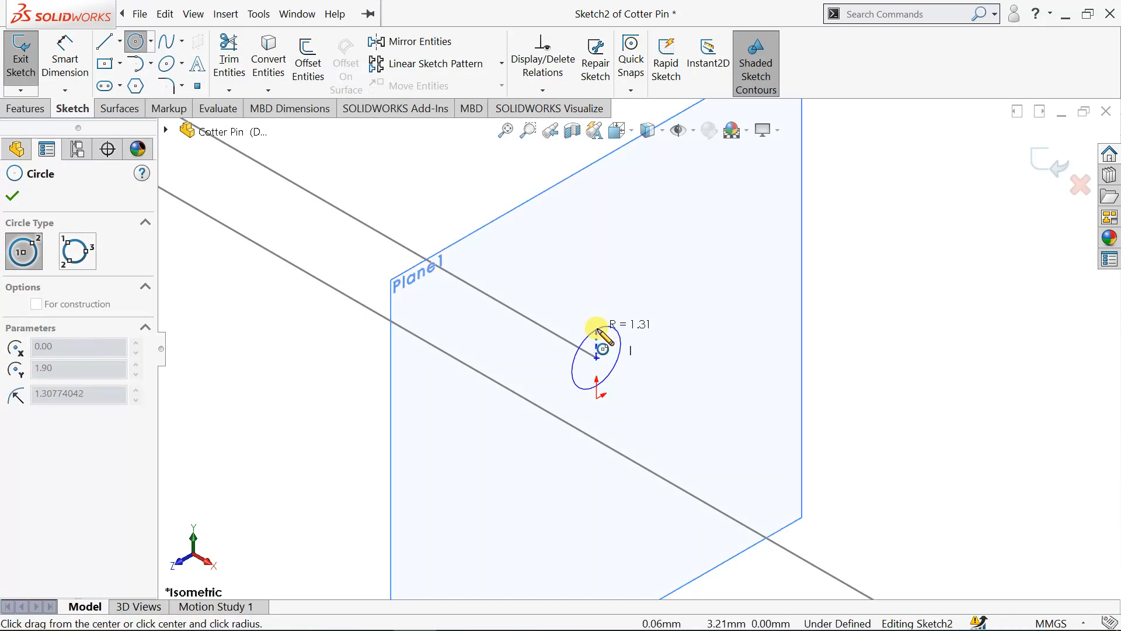
click(597, 329)
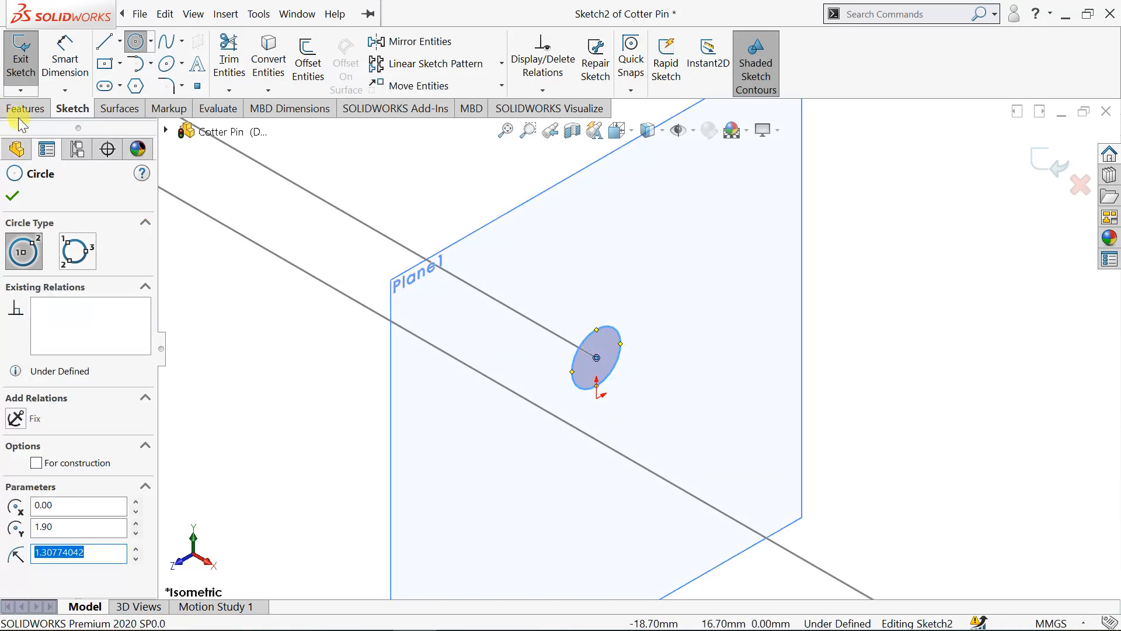
click(597, 329)
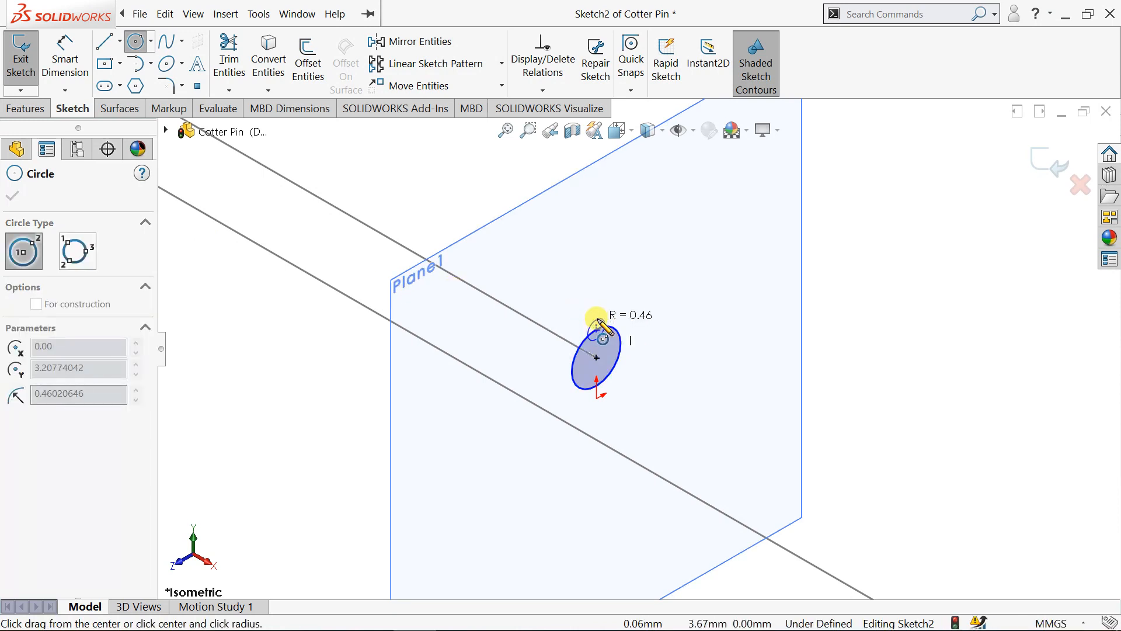
Sketch a circle of about 0.46 mm radius centered on the large circle's upper edge, and set the large circle's diameter to 3 mm.
click(597, 322)
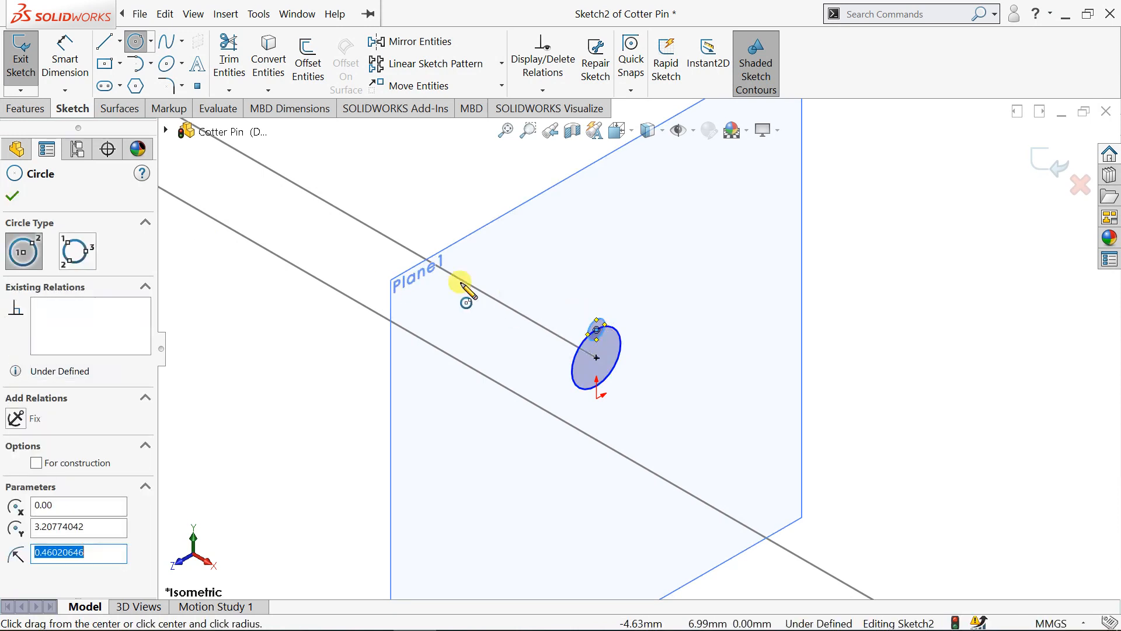
click(64, 59)
scroll(525, 322, down, 3)
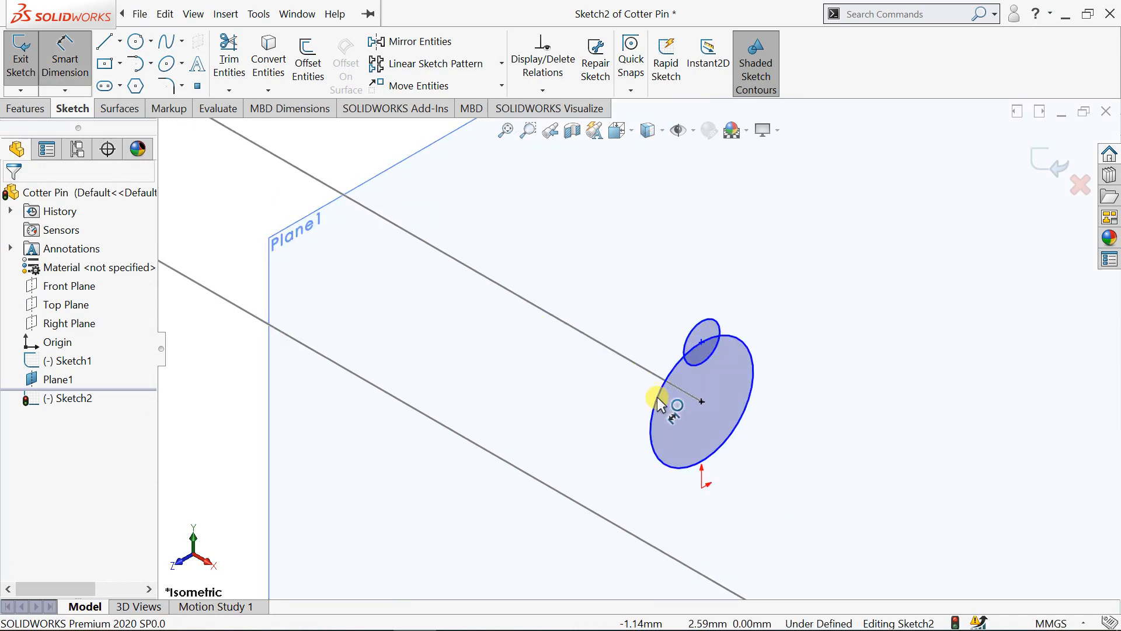
click(658, 395)
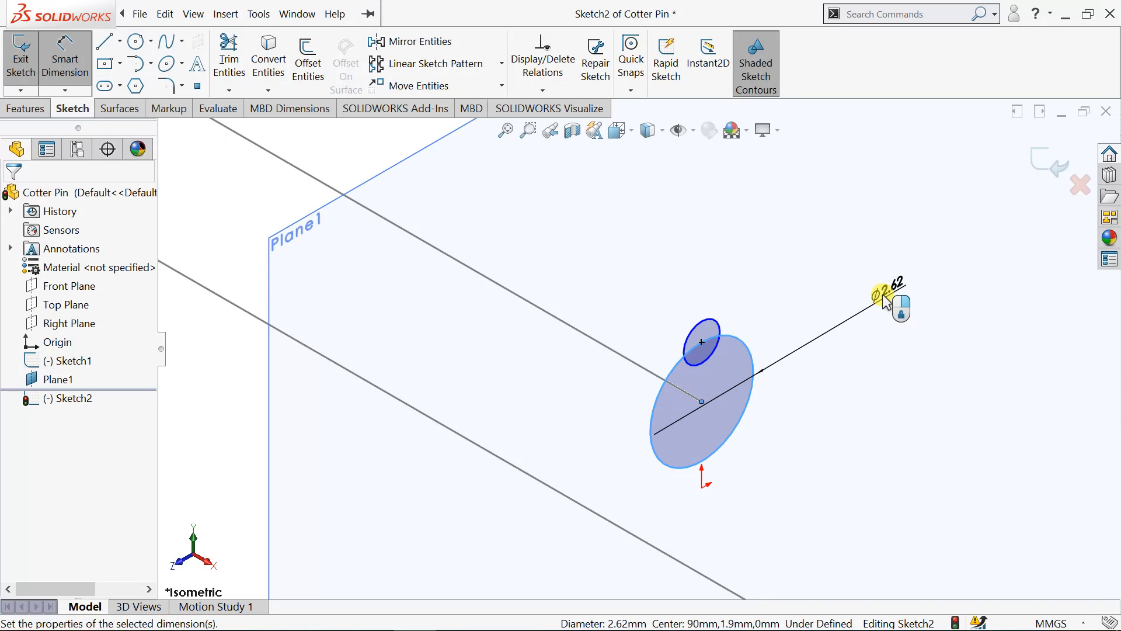
click(883, 295)
text(4)
key(Return)
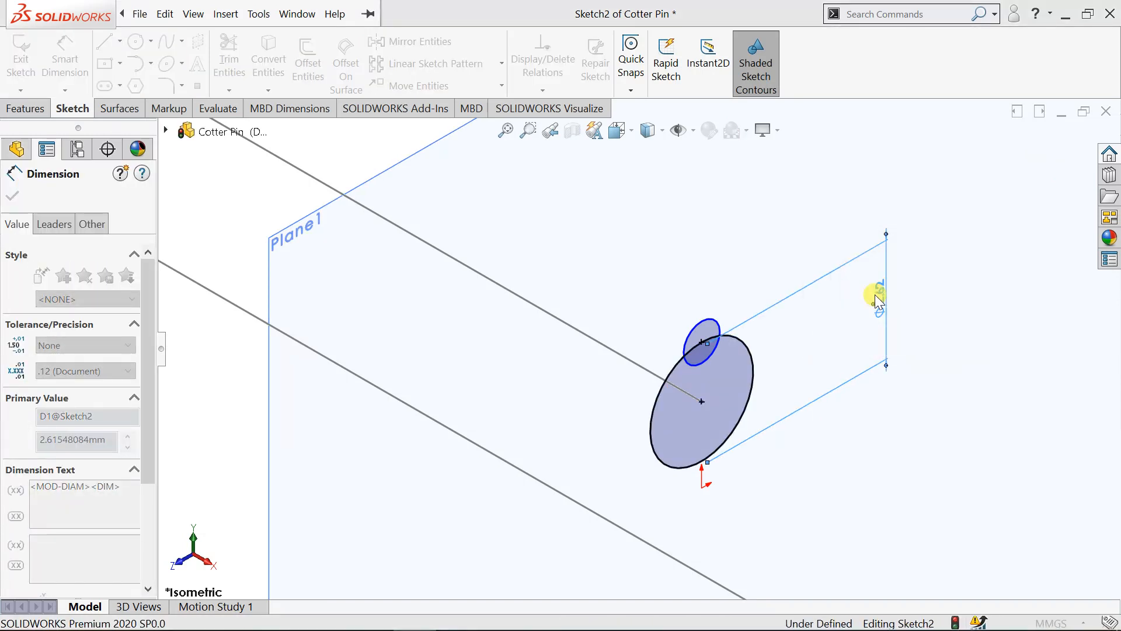
Dimension the small circle's diameter and set it to 0.4 mm.
click(716, 316)
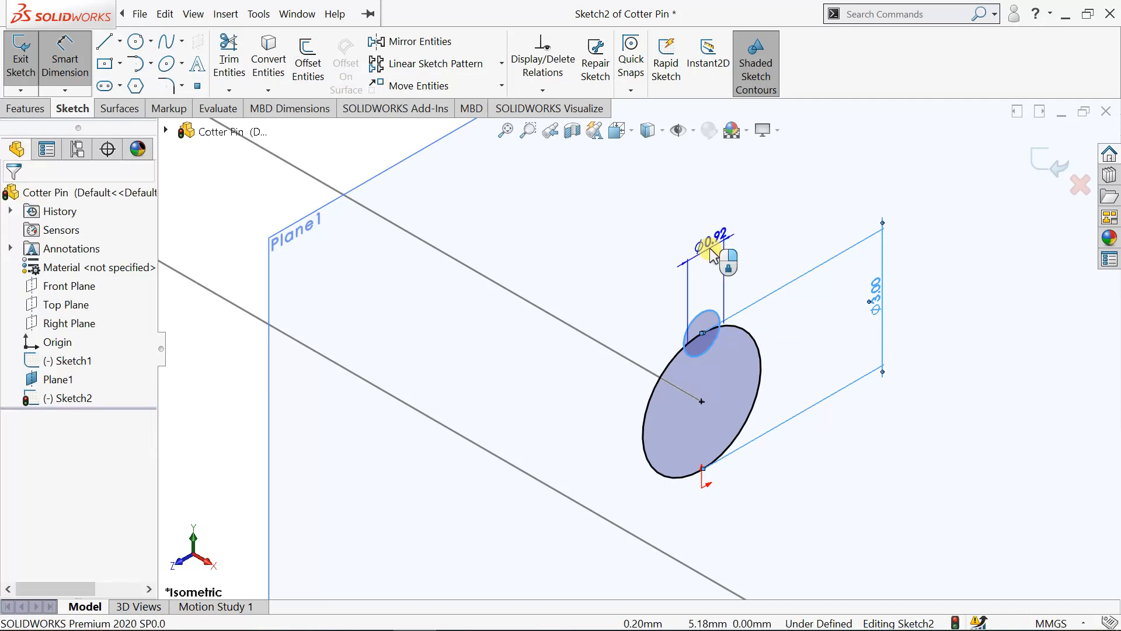
click(710, 251)
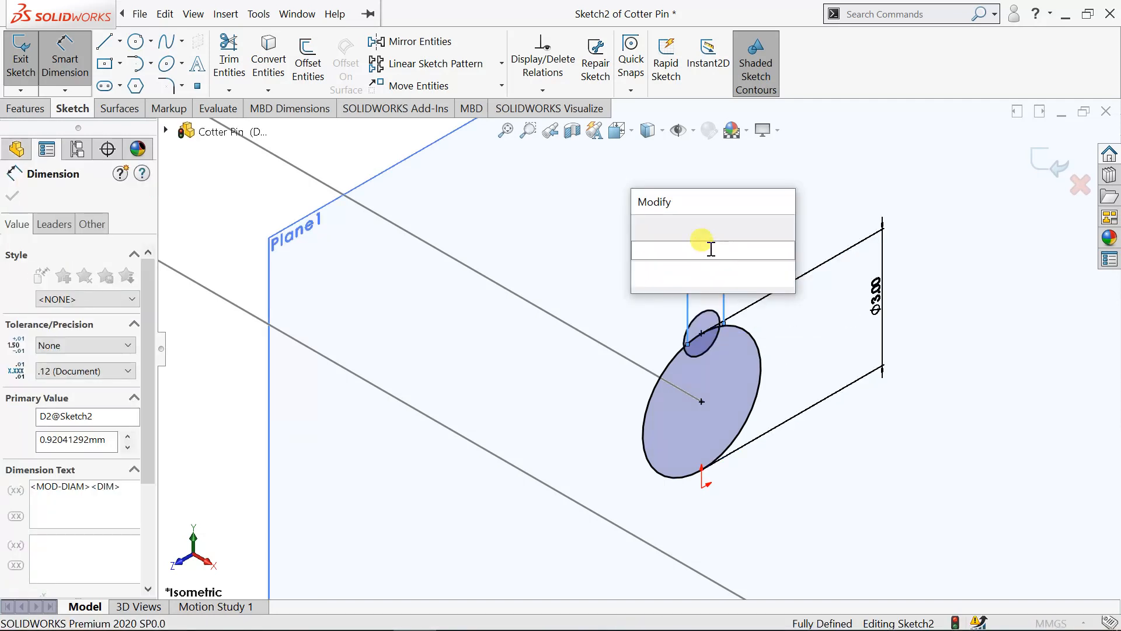
text(.)
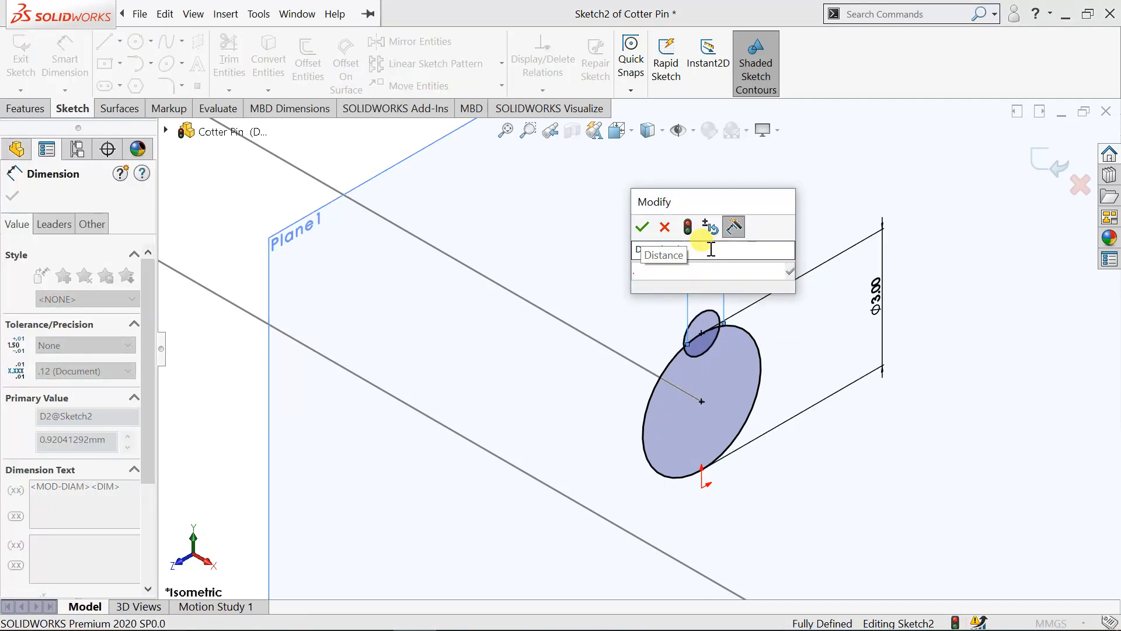
text(4)
mouse_move(675, 297)
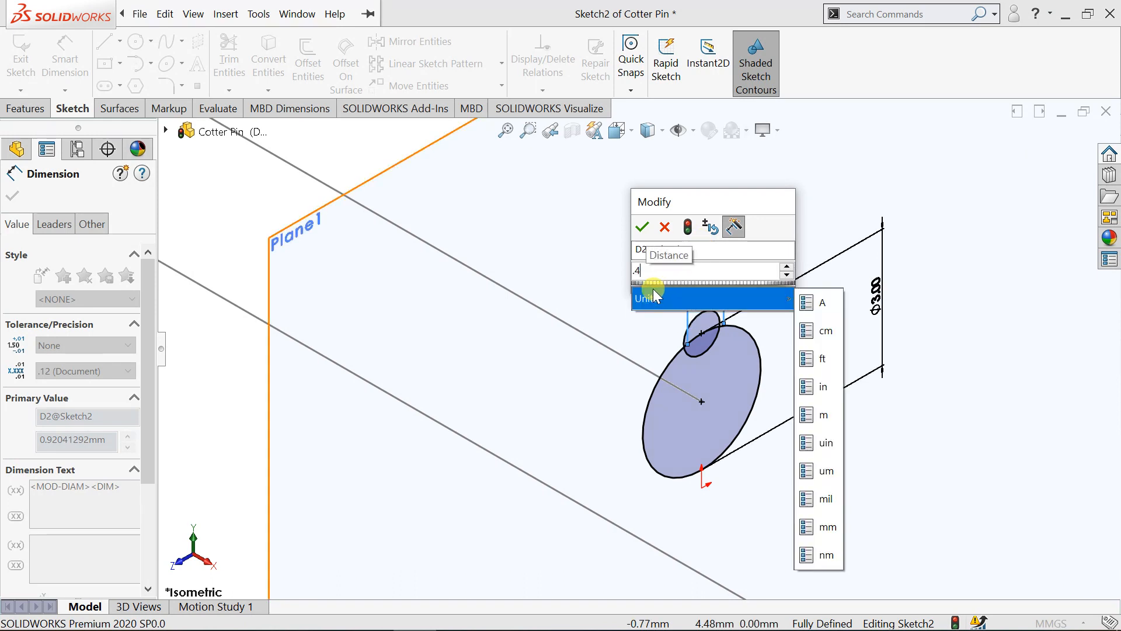
key(Return)
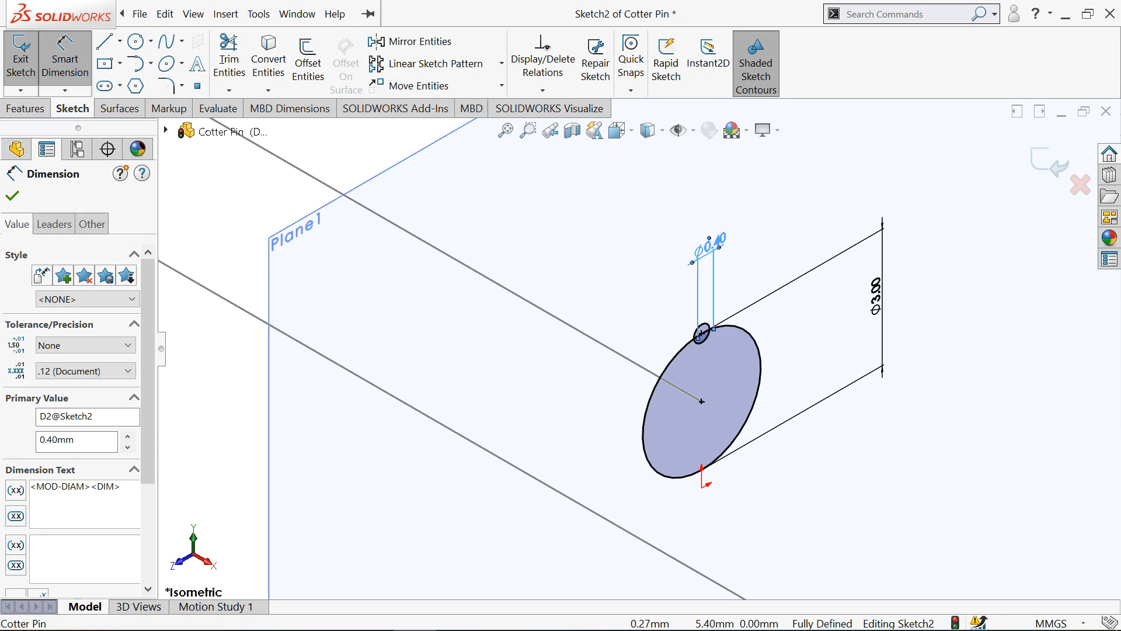
Change the small circle's diameter dimension to 0.8 mm.
double_click(708, 237)
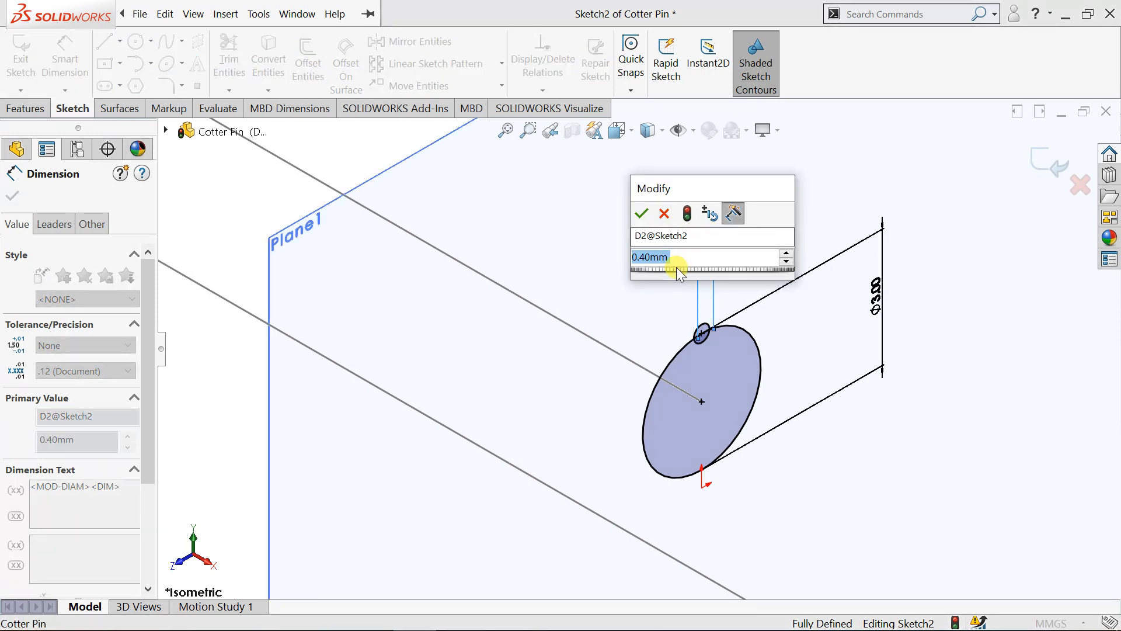
text(.8)
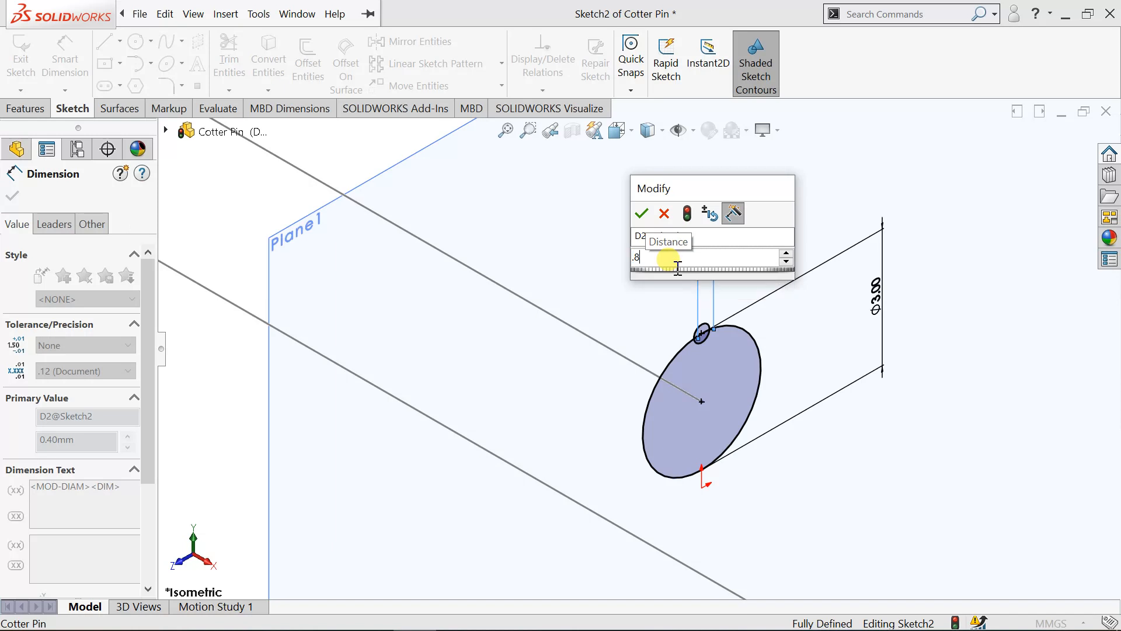
key(Return)
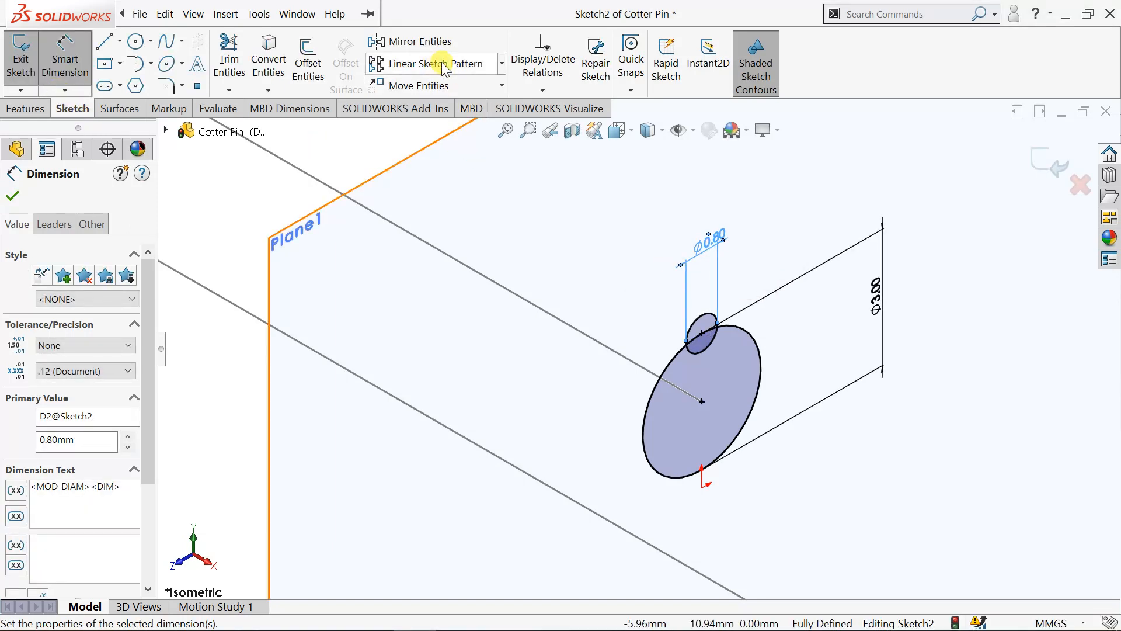
click(502, 66)
click(470, 107)
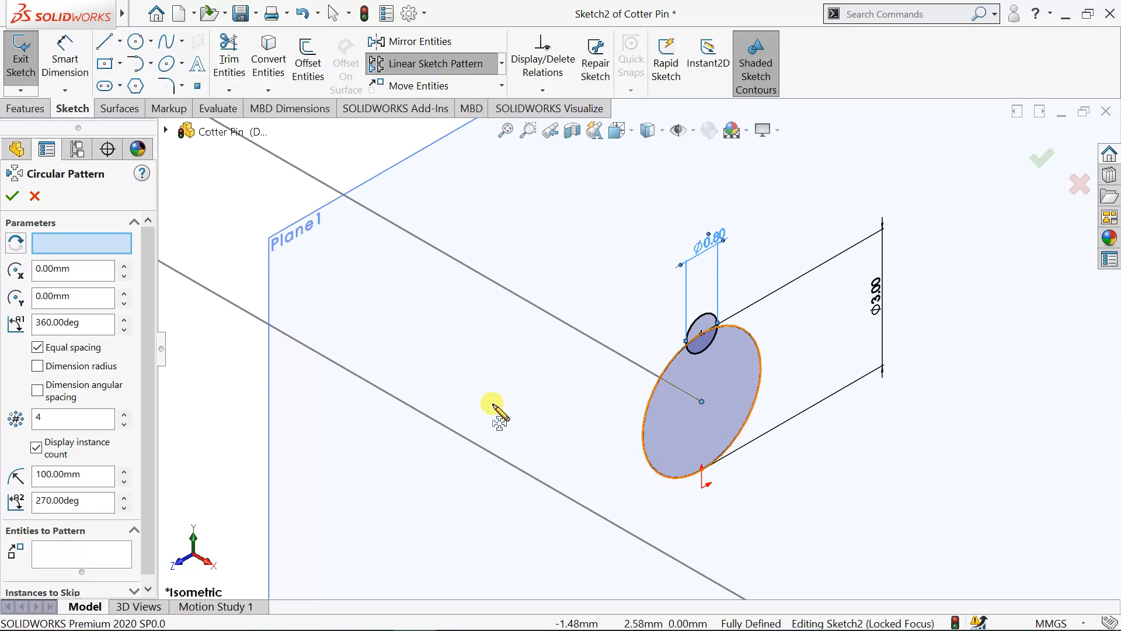
click(66, 552)
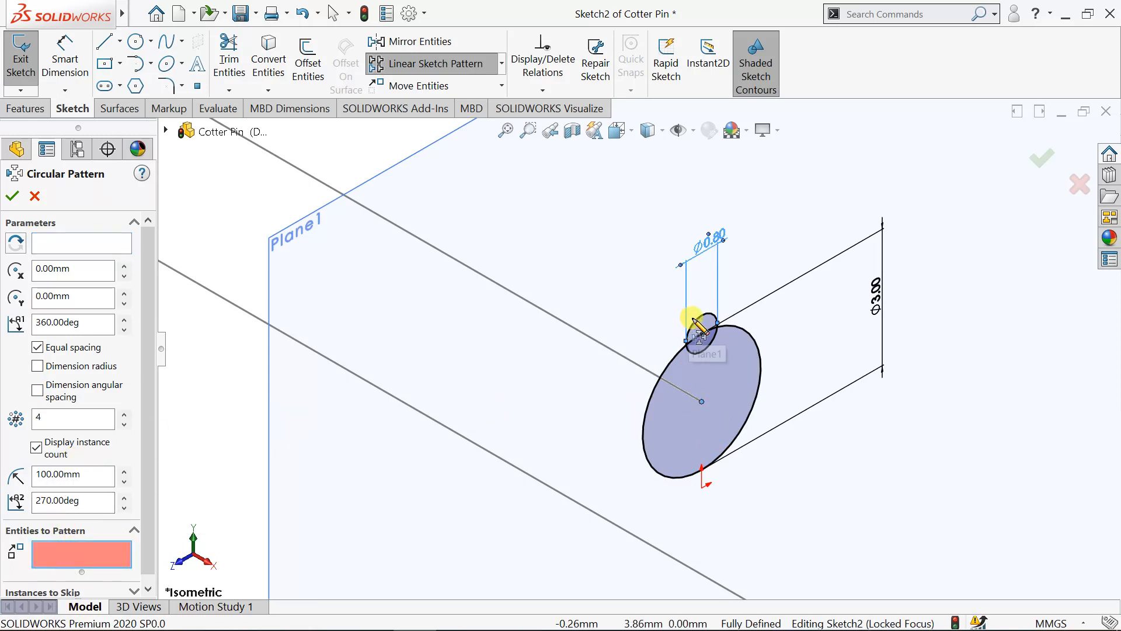
click(684, 325)
click(82, 241)
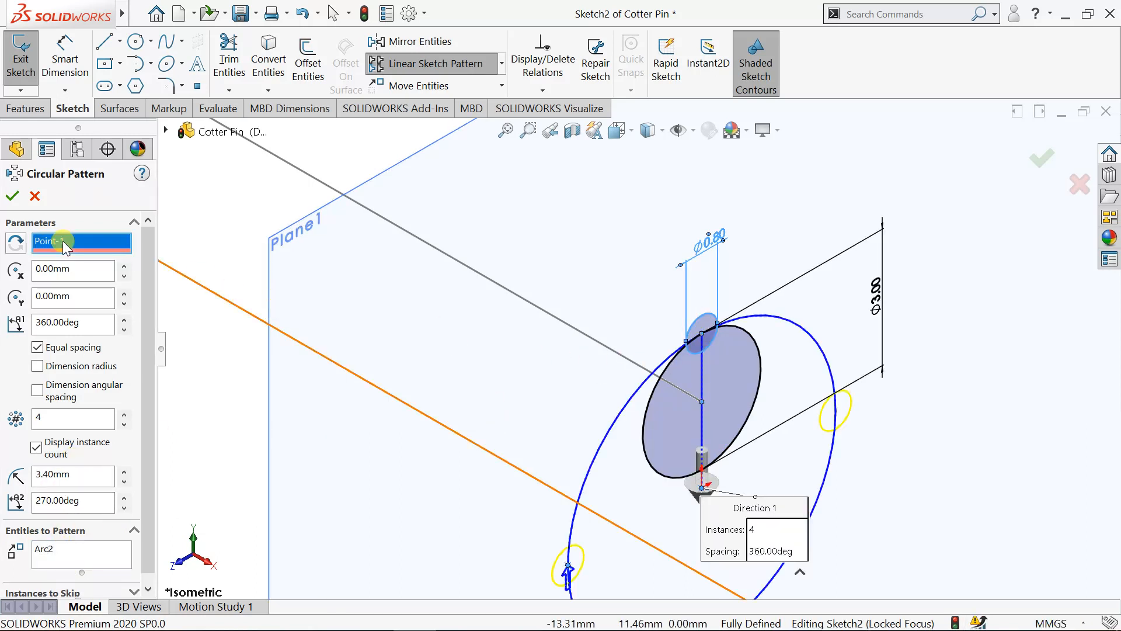
click(701, 399)
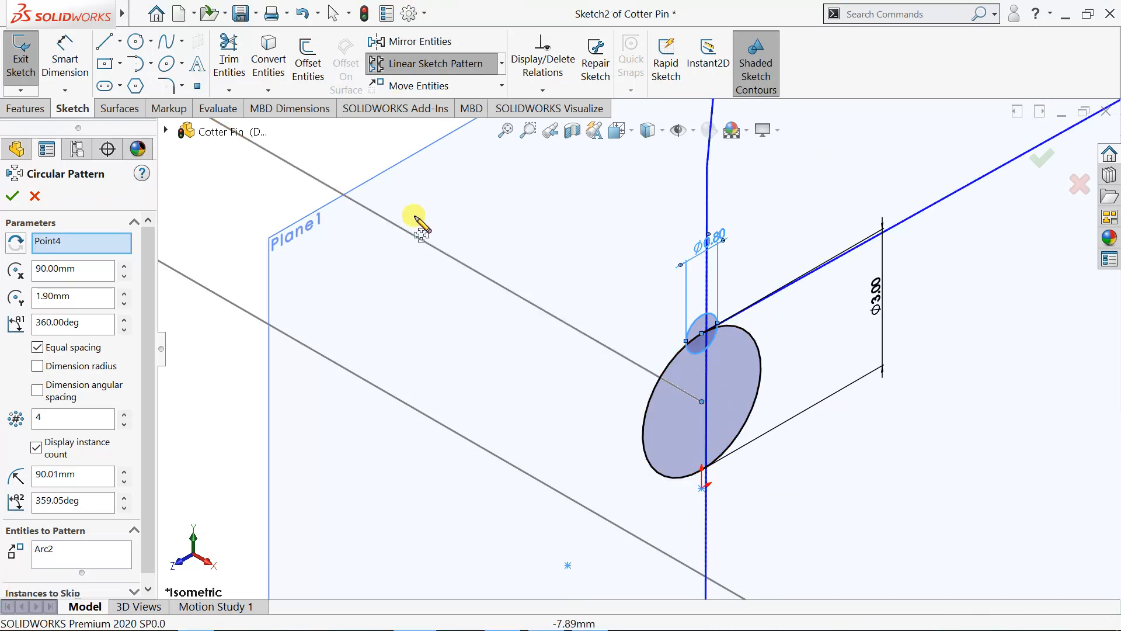
click(57, 550)
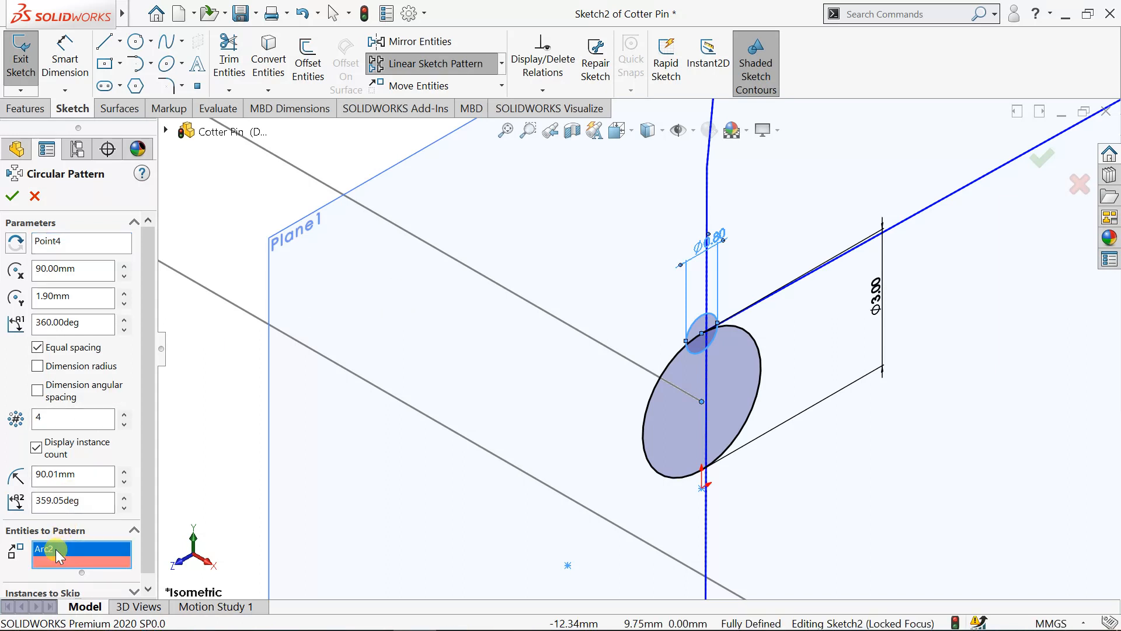
click(51, 241)
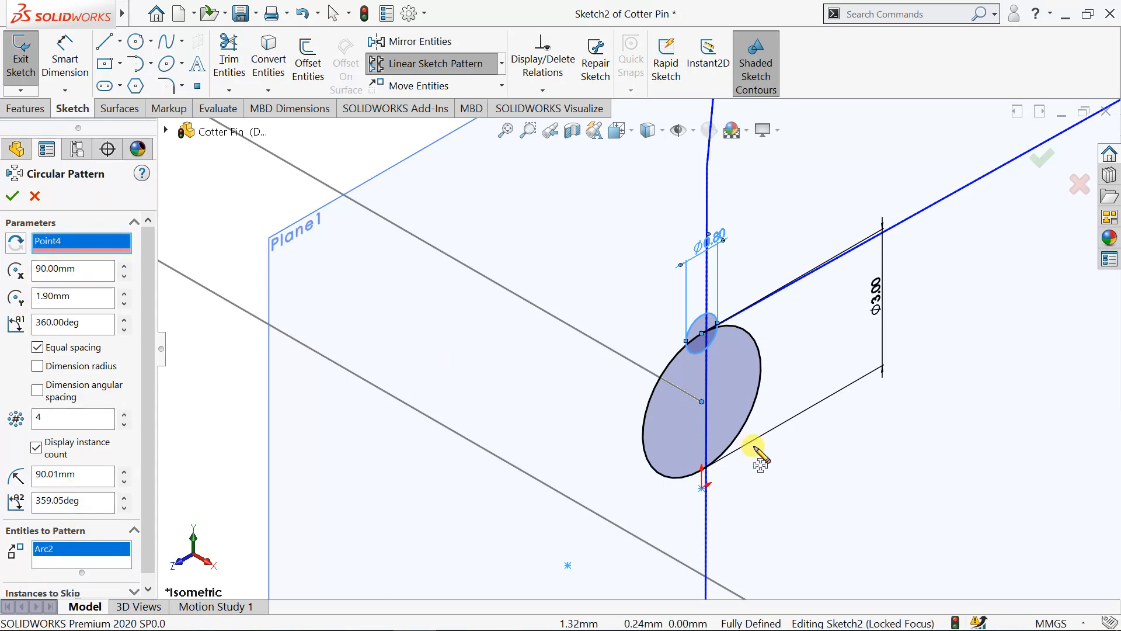
click(701, 399)
scroll(703, 462, up, 2)
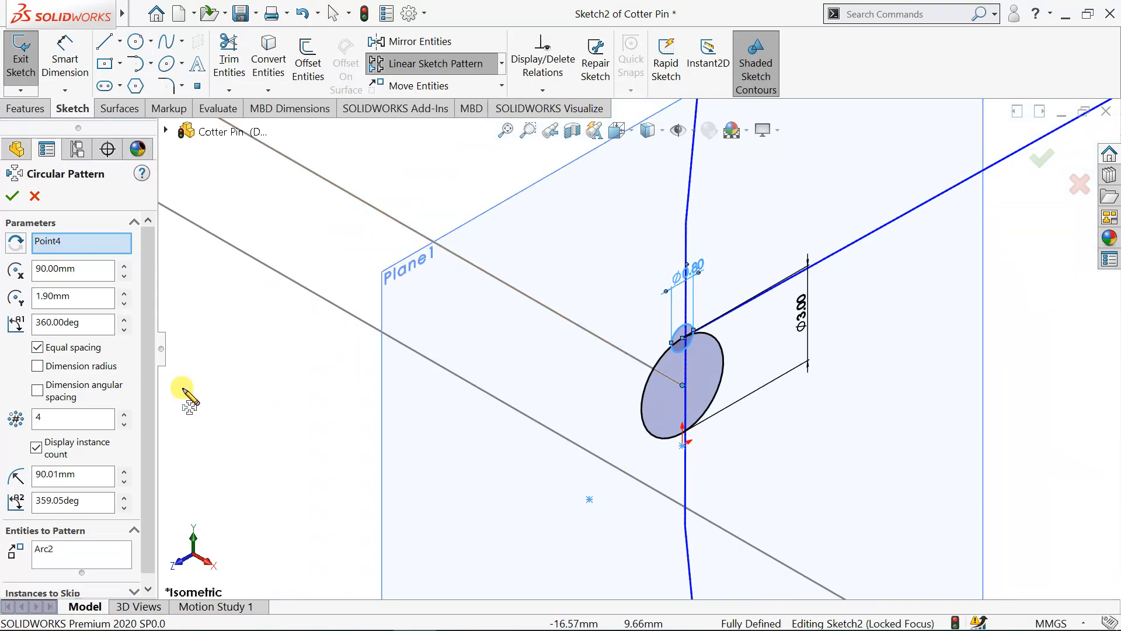
click(124, 425)
click(124, 426)
click(125, 425)
click(125, 425)
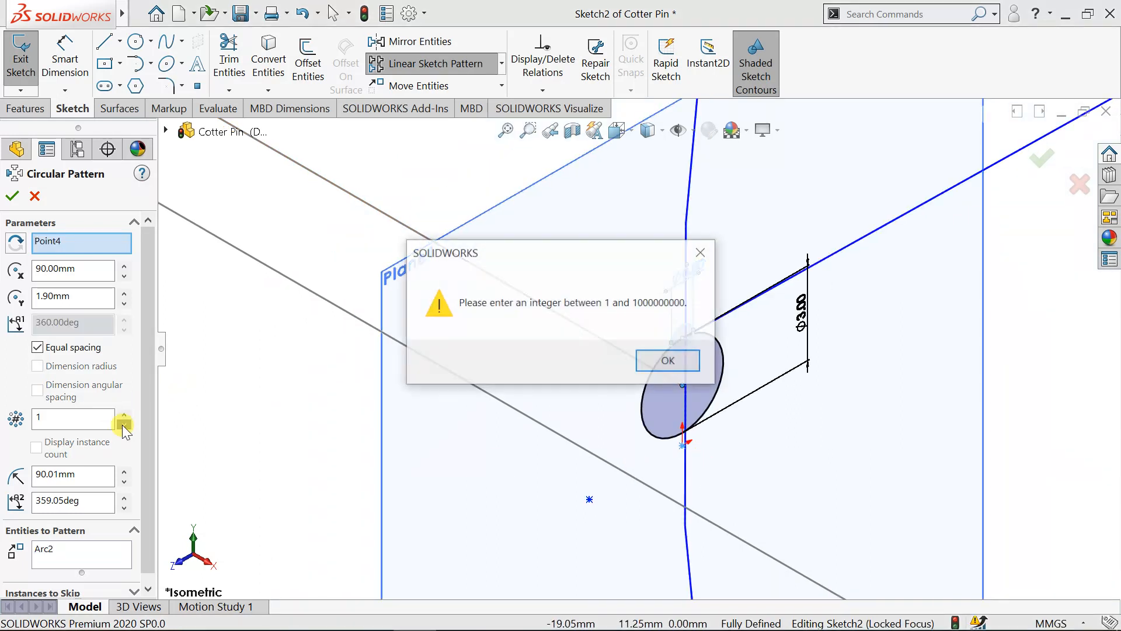
click(669, 360)
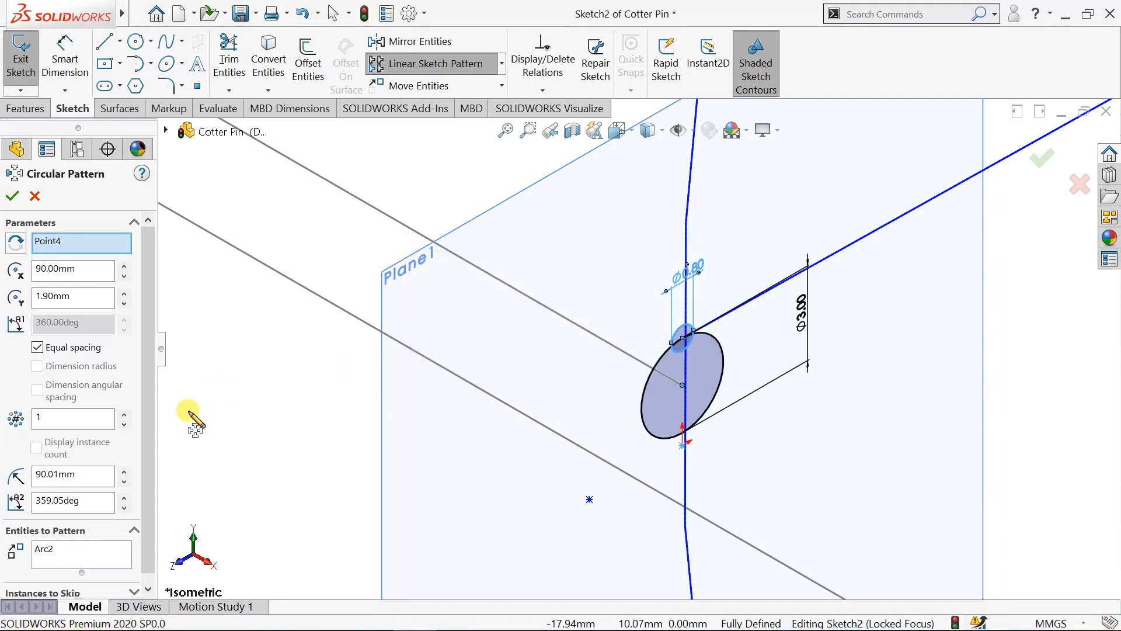
click(123, 412)
scroll(703, 431, up, 4)
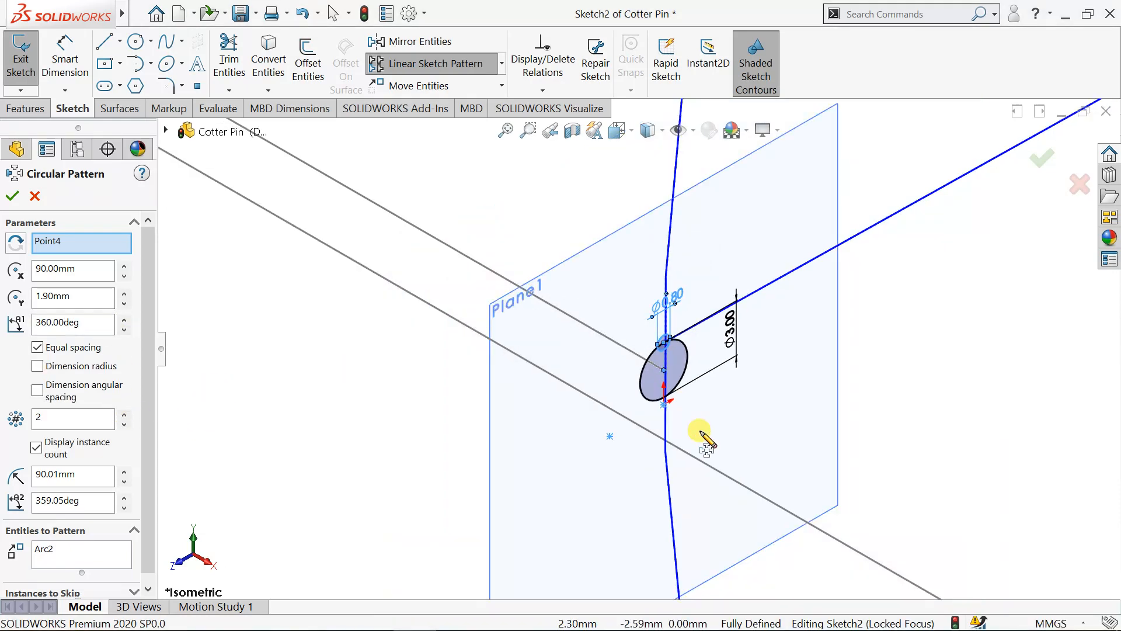
scroll(698, 431, up, 3)
scroll(639, 325, down, 5)
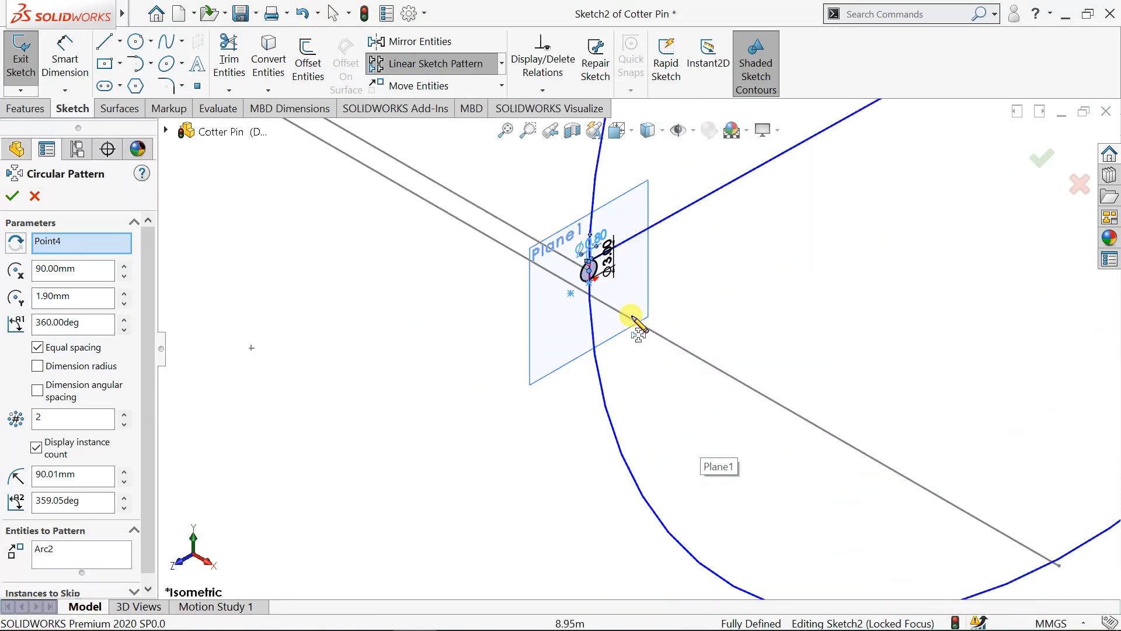
scroll(580, 290, down, 2)
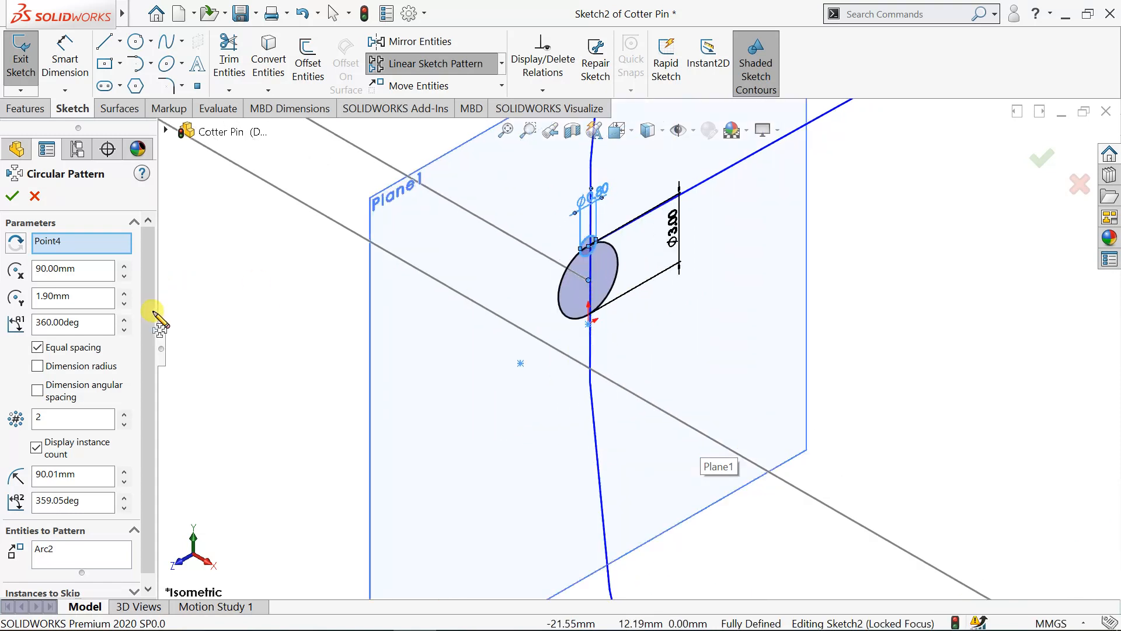
right_click(62, 552)
click(97, 581)
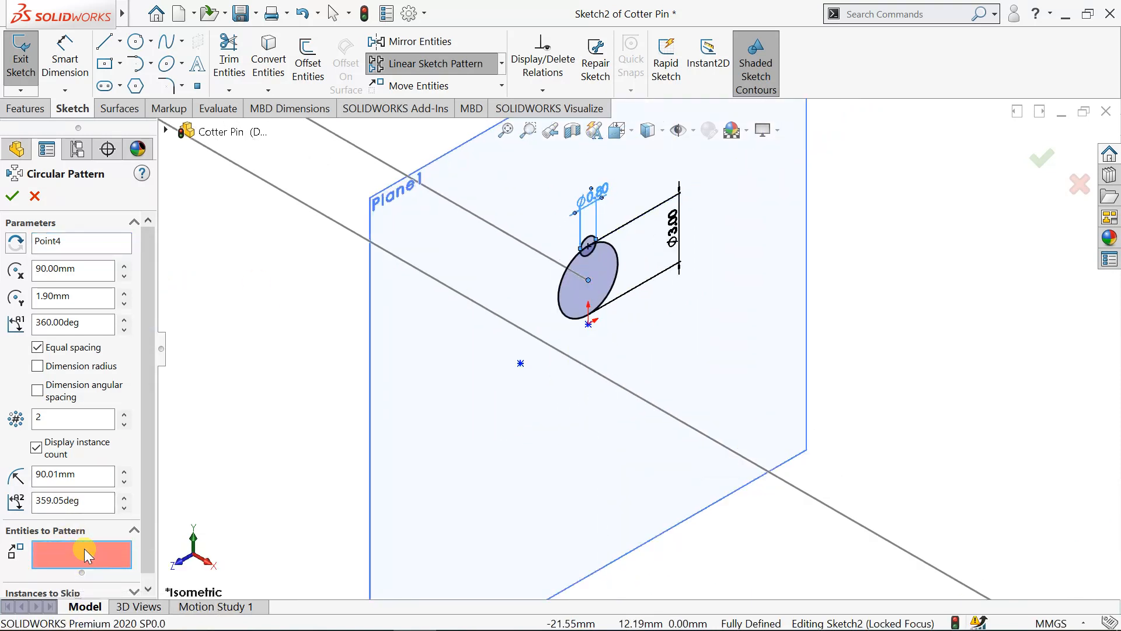
click(56, 242)
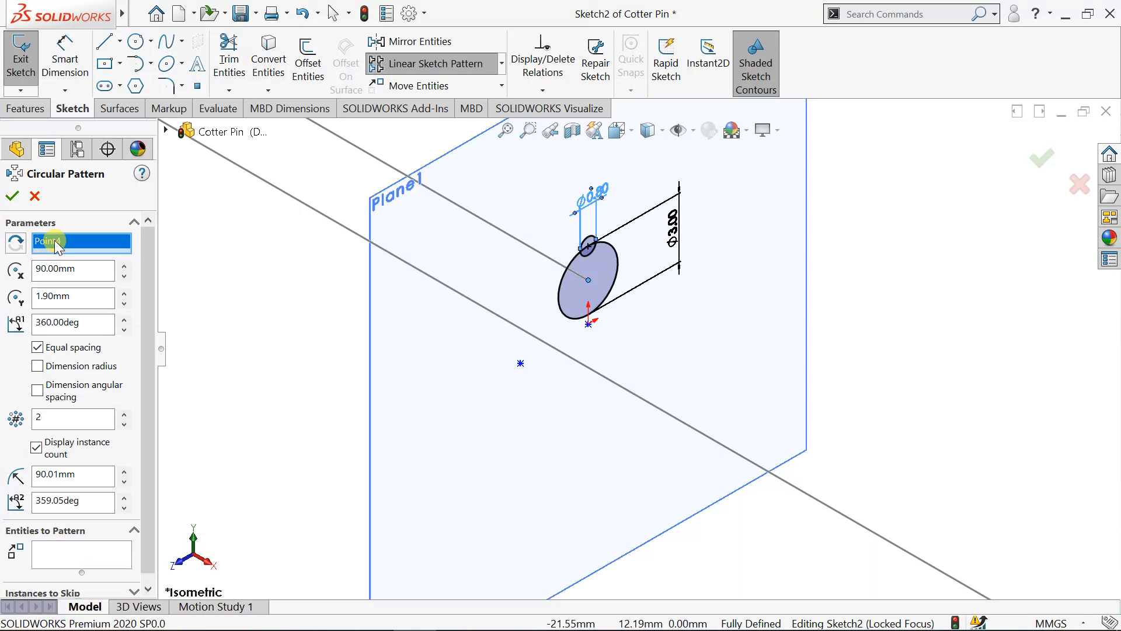
right_click(56, 242)
click(90, 276)
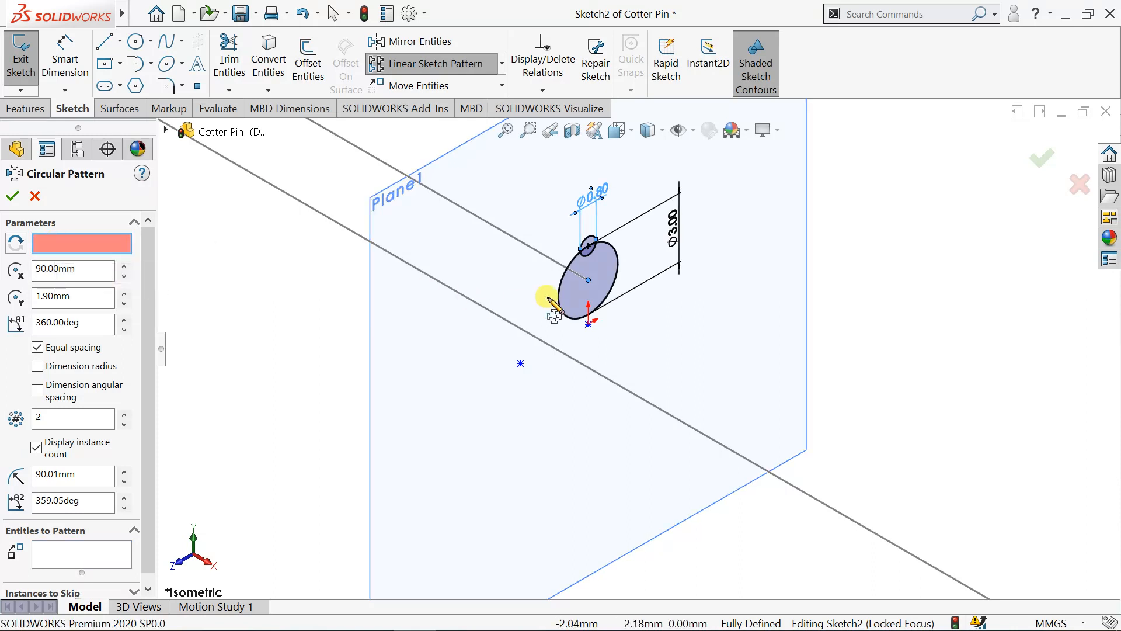
scroll(555, 309, down, 2)
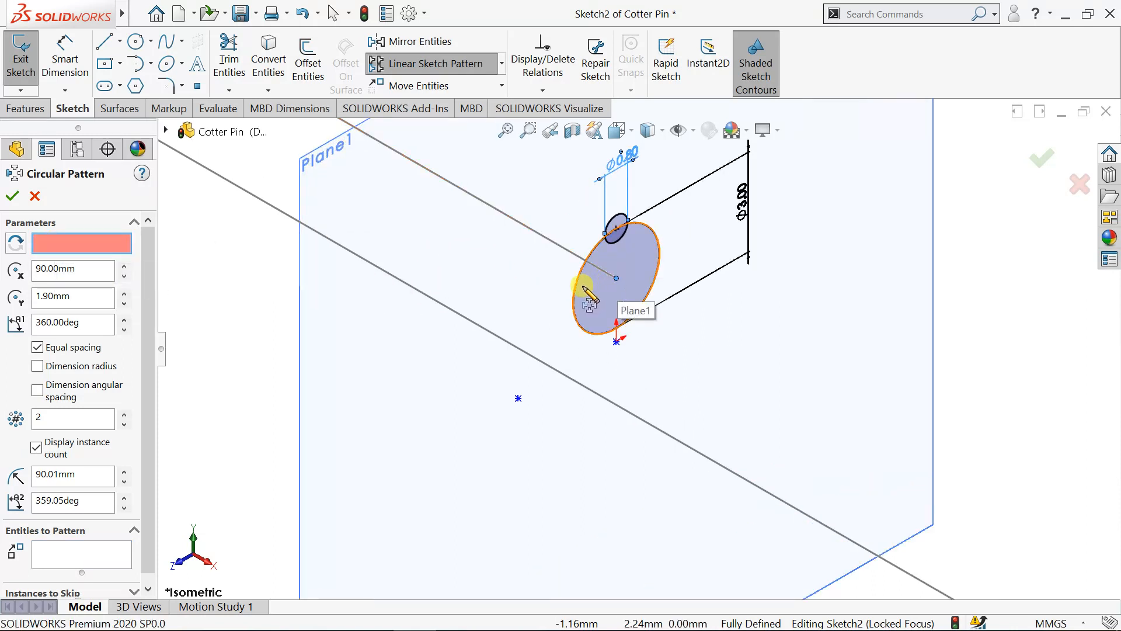
click(617, 280)
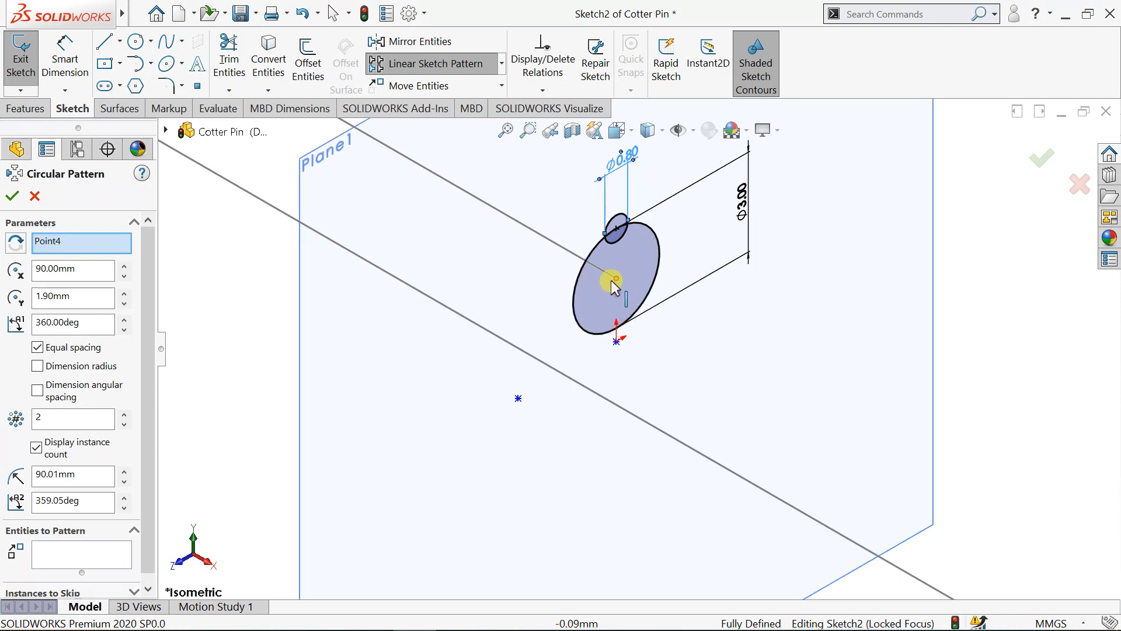
click(73, 555)
click(614, 226)
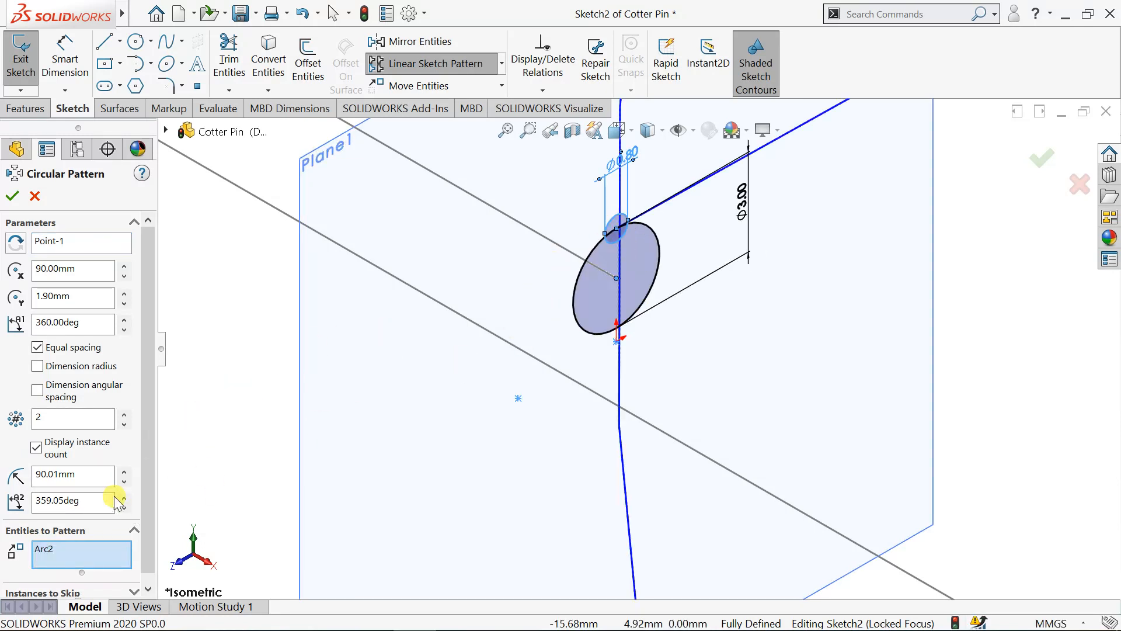
right_click(40, 552)
click(82, 582)
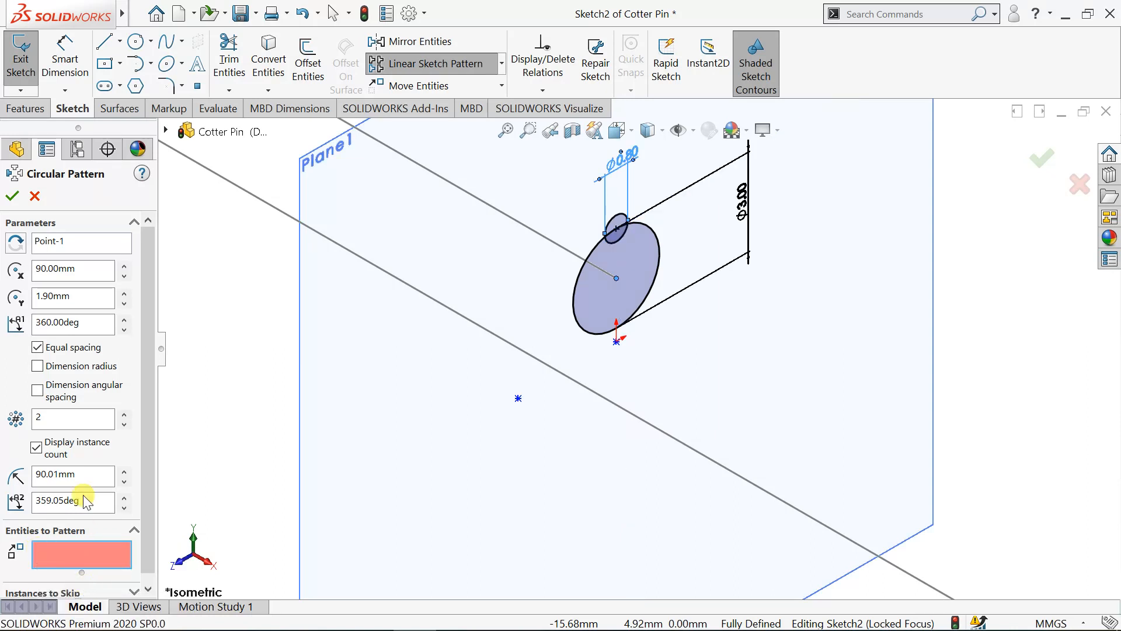
click(63, 246)
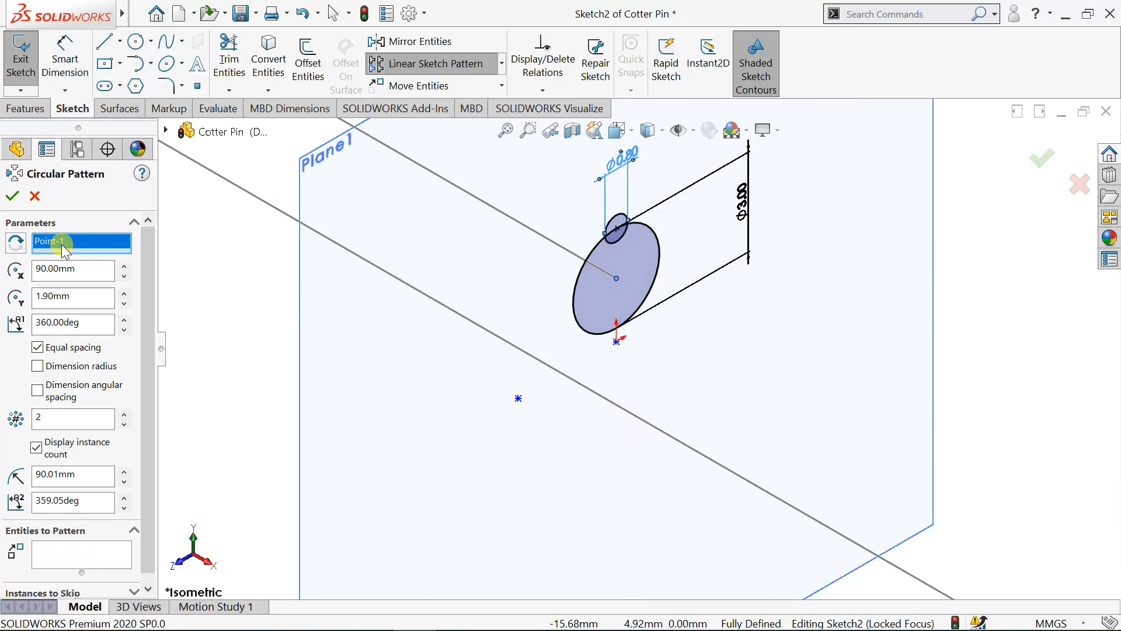
right_click(63, 247)
click(96, 278)
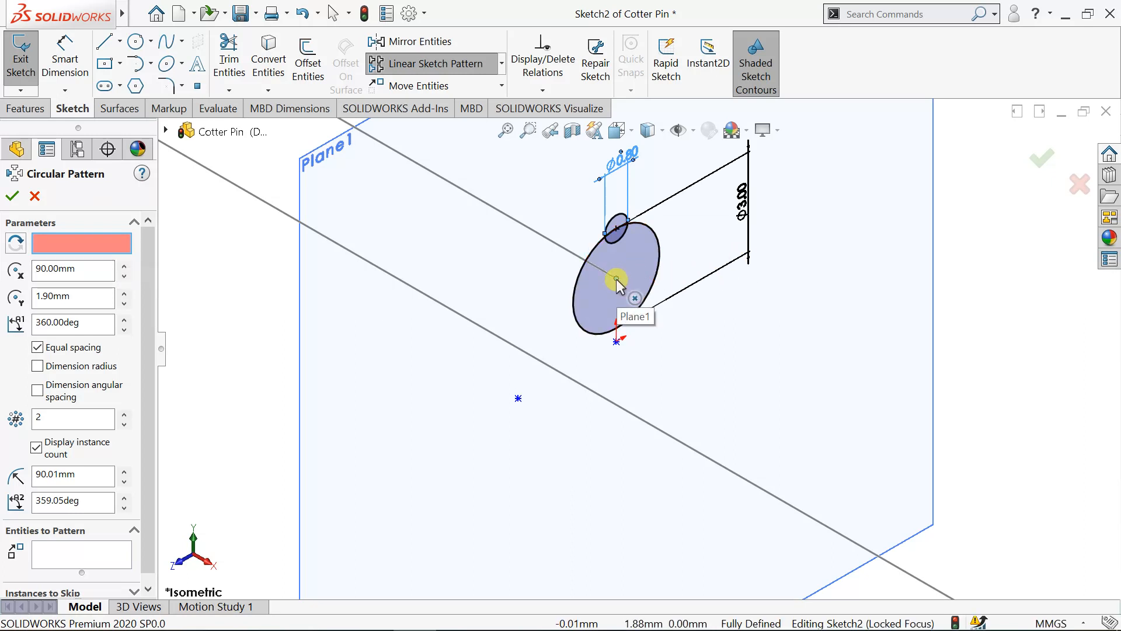
click(616, 278)
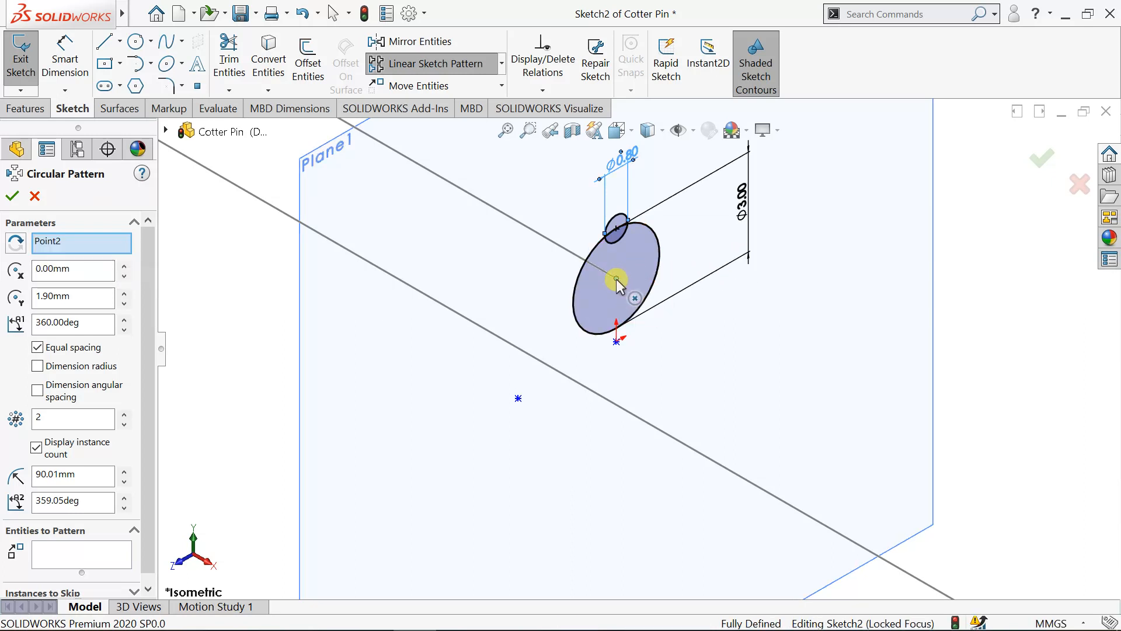
click(35, 198)
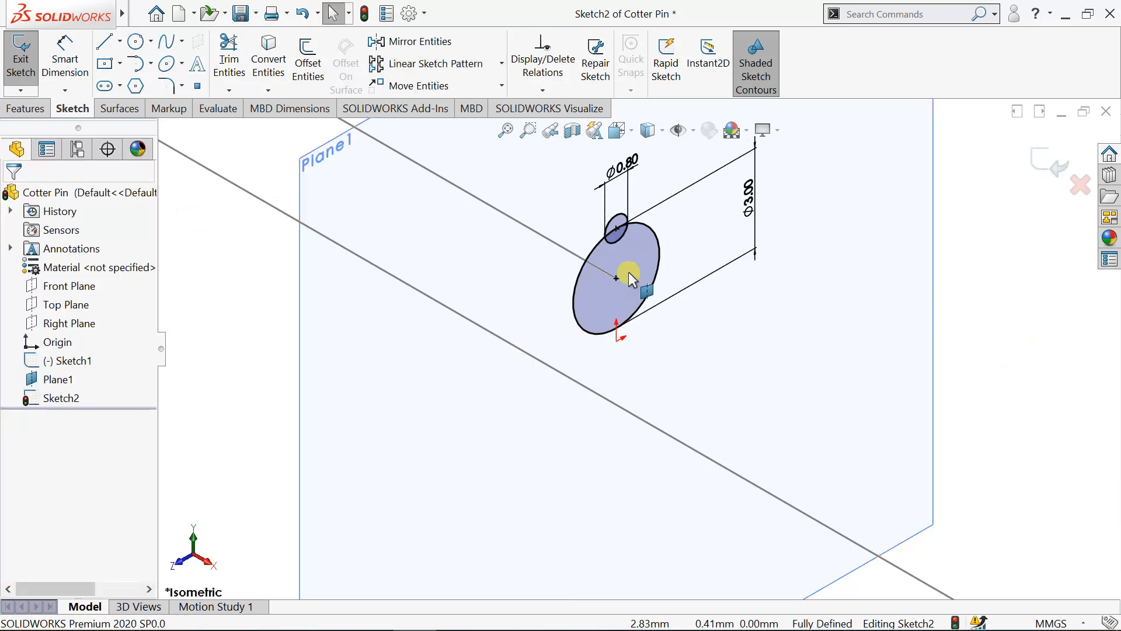
Create a circular sketch pattern of the small circle about the large circle's center, with 10 equally spaced instances over 360 degrees.
click(619, 216)
click(501, 69)
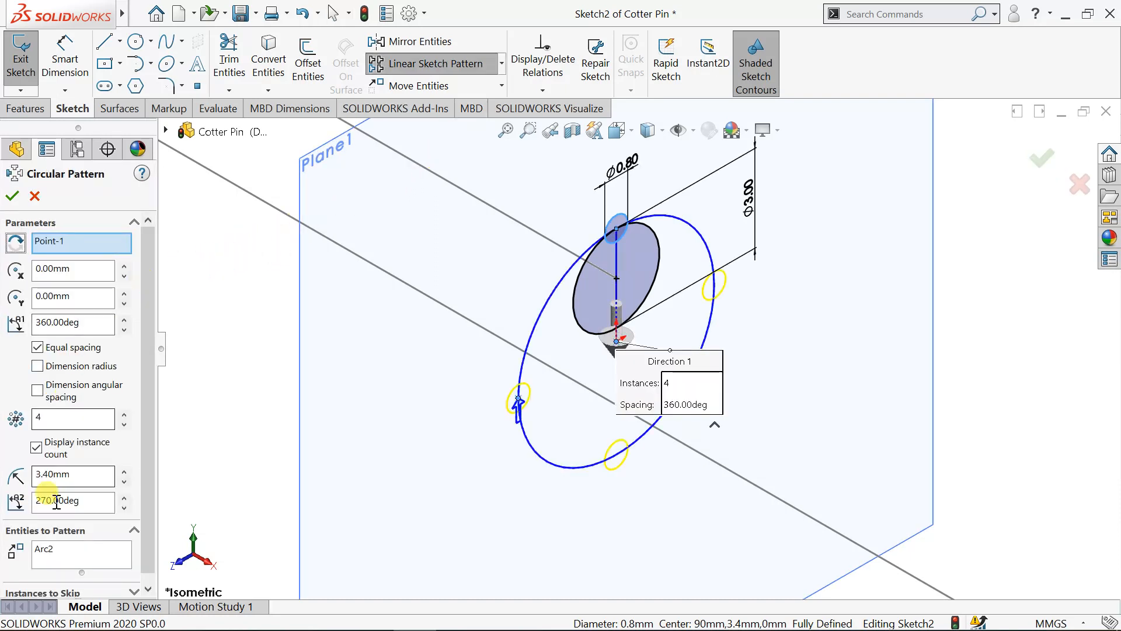
right_click(55, 244)
click(81, 268)
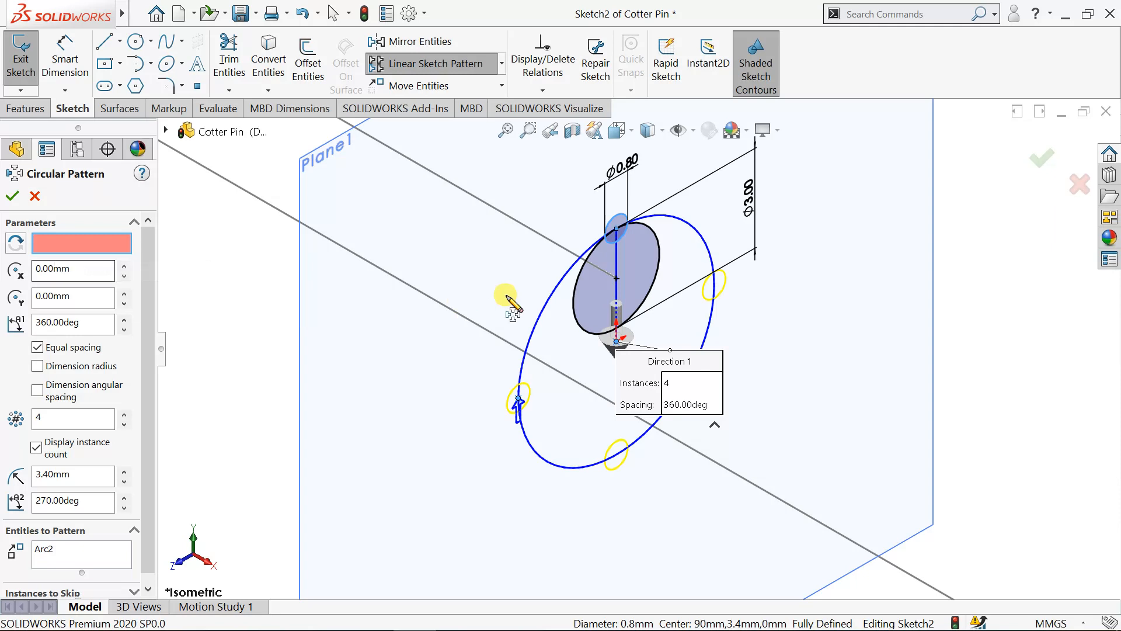
click(618, 279)
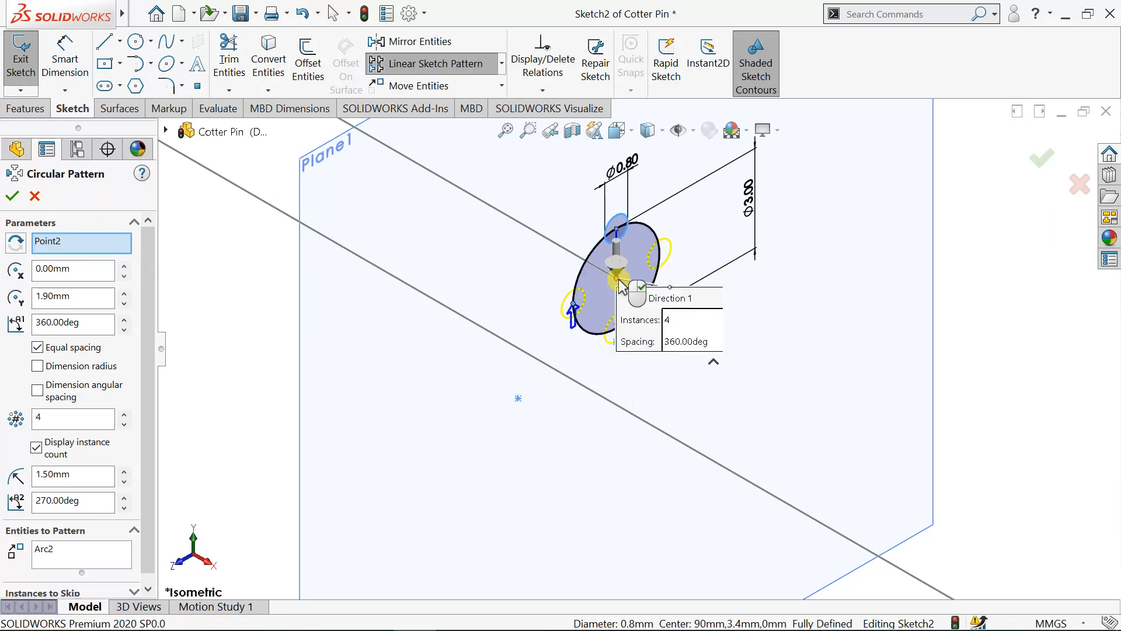
click(123, 414)
click(123, 415)
click(123, 414)
click(124, 414)
click(123, 414)
click(124, 414)
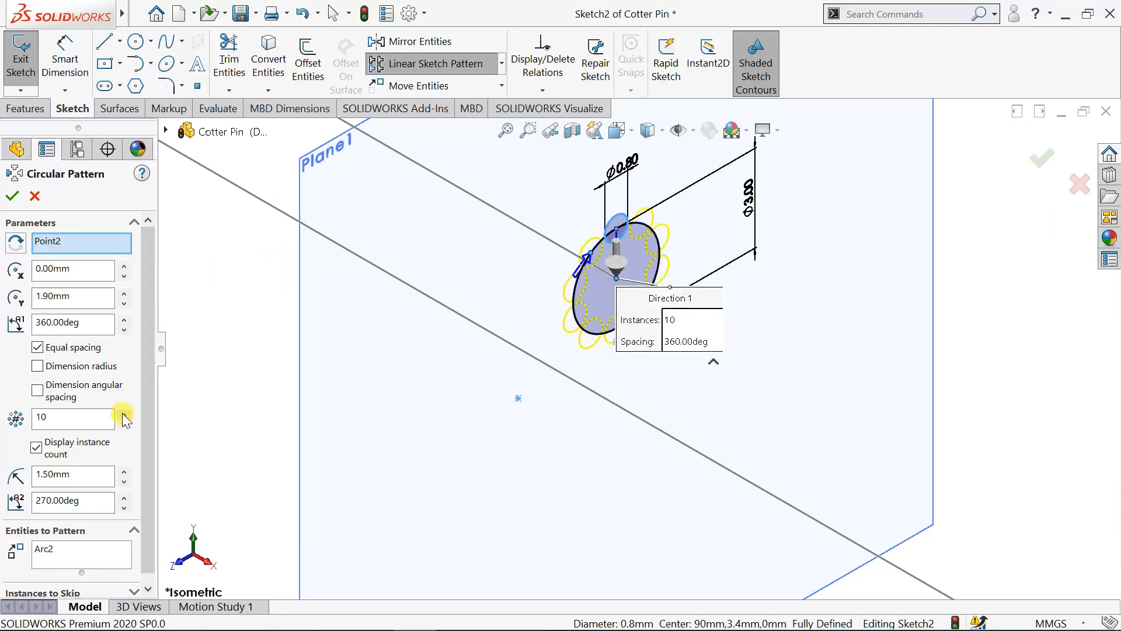
click(27, 199)
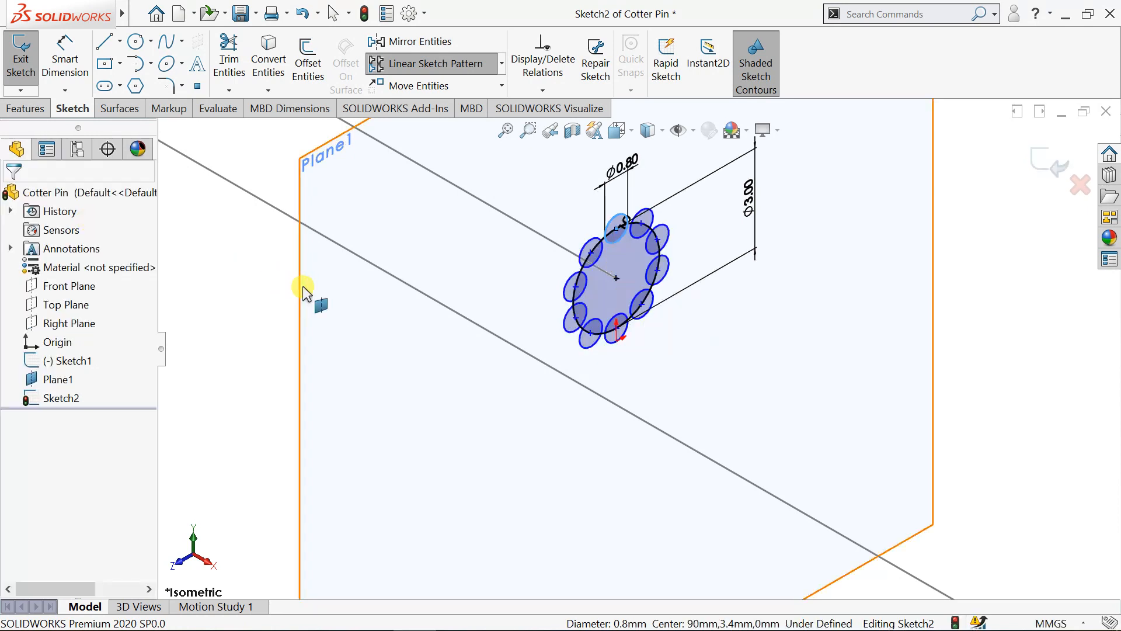
Trim away the inner arcs of the overlapping circles to leave one scalloped outer outline, and exit the sketch.
scroll(622, 258, down, 3)
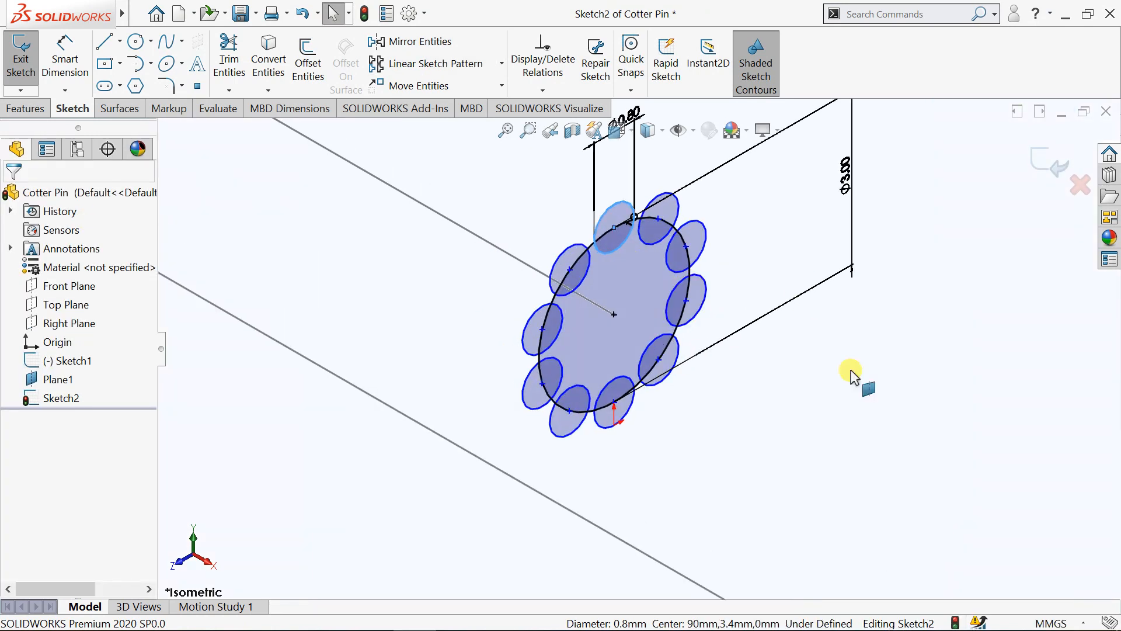
click(228, 58)
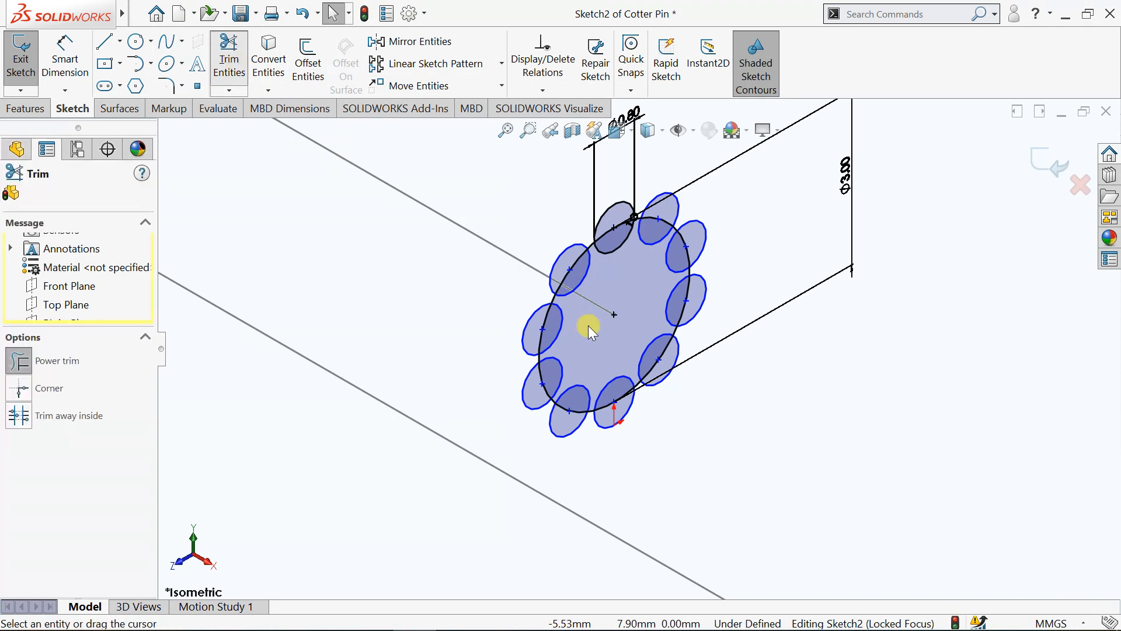
drag(587, 326, 537, 339)
mouse_move(571, 306)
mouse_down()
mouse_move(570, 274)
mouse_move(615, 237)
mouse_move(683, 243)
mouse_move(659, 362)
mouse_move(618, 407)
mouse_move(593, 397)
mouse_move(575, 409)
mouse_move(573, 394)
mouse_move(542, 389)
mouse_up()
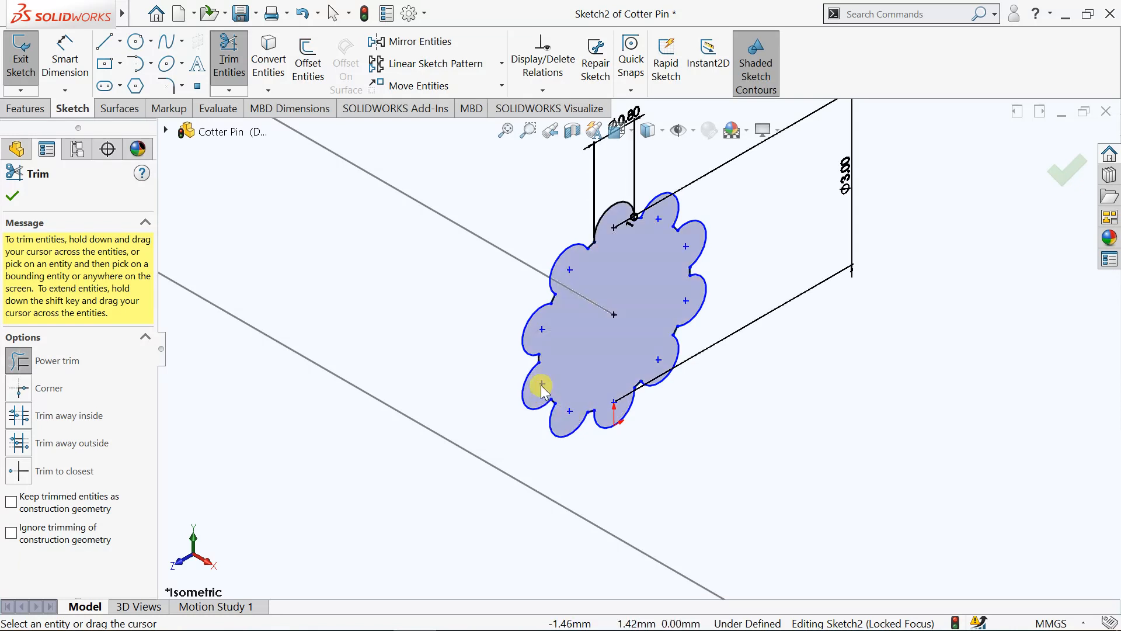
key(f)
click(1058, 172)
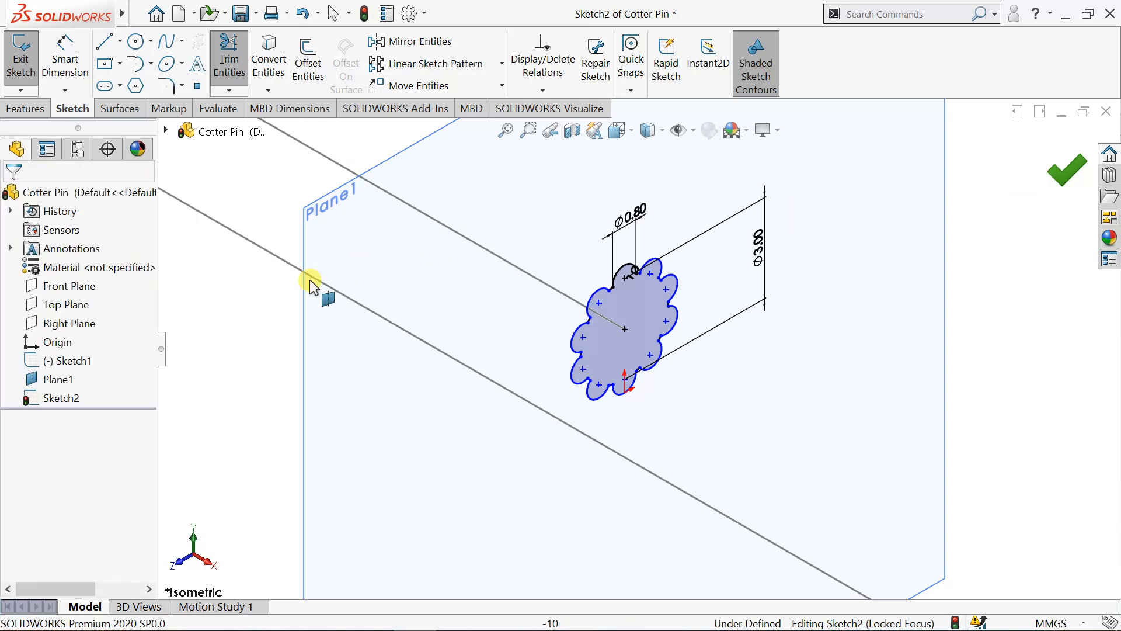
click(1050, 159)
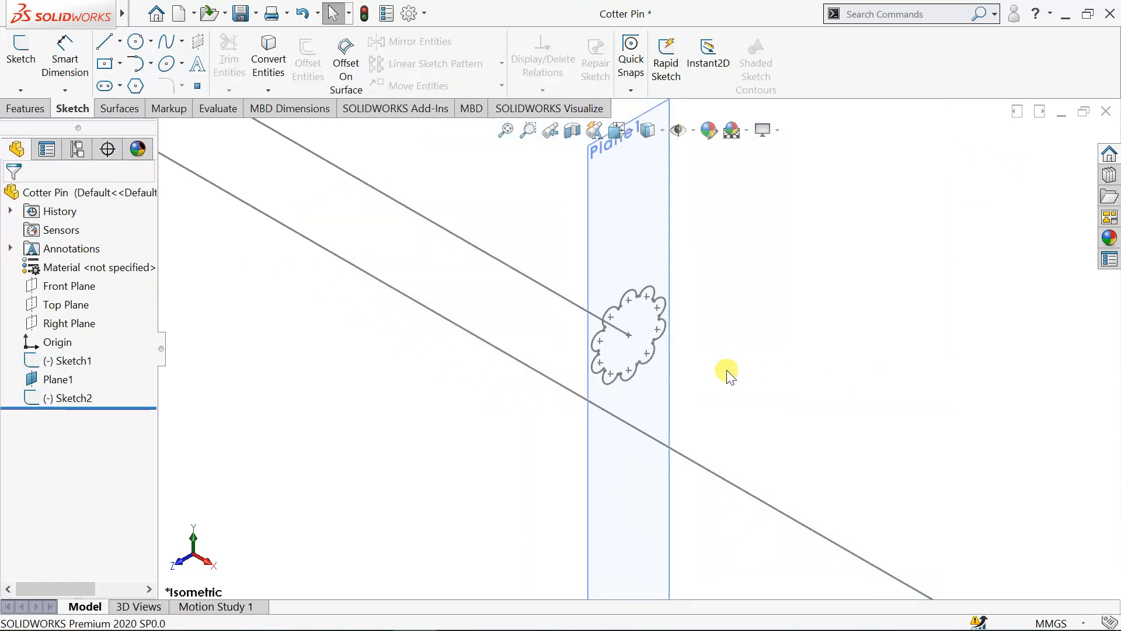
Sweep the scalloped profile, Sketch2, along the cotter pin path, Sketch1, as a solid with Follow Path orientation and no twist.
click(25, 109)
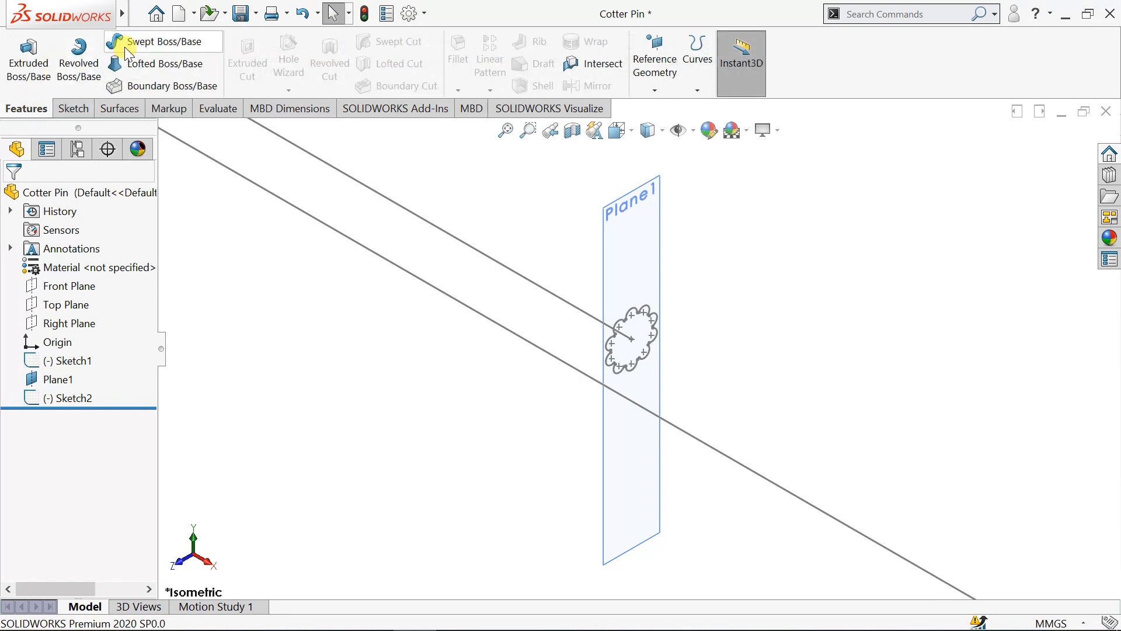
click(191, 49)
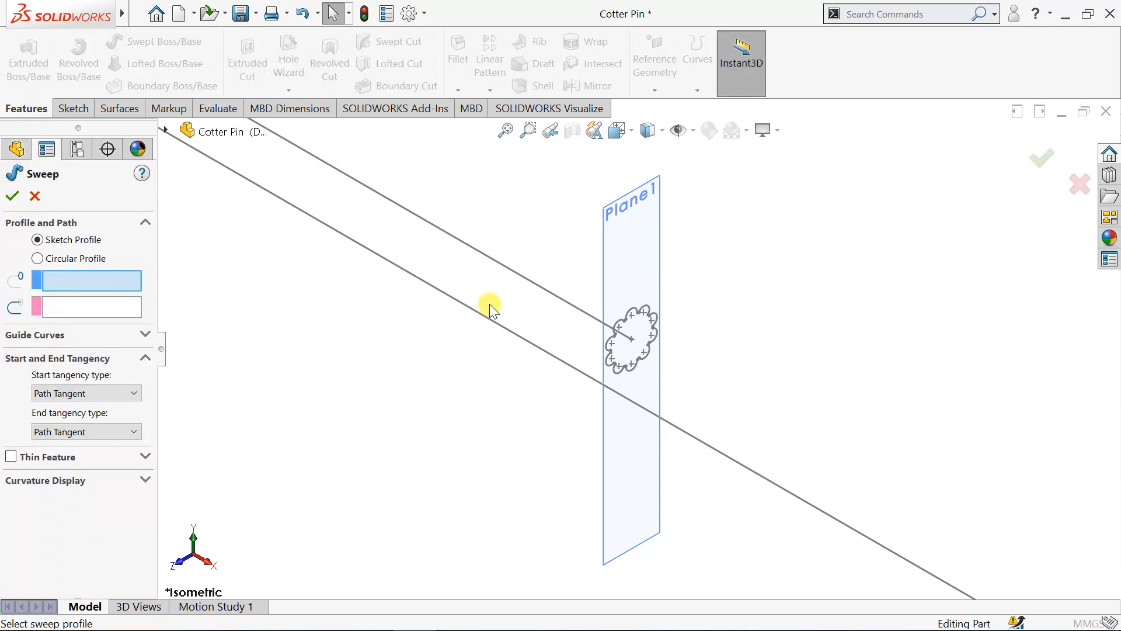
click(607, 362)
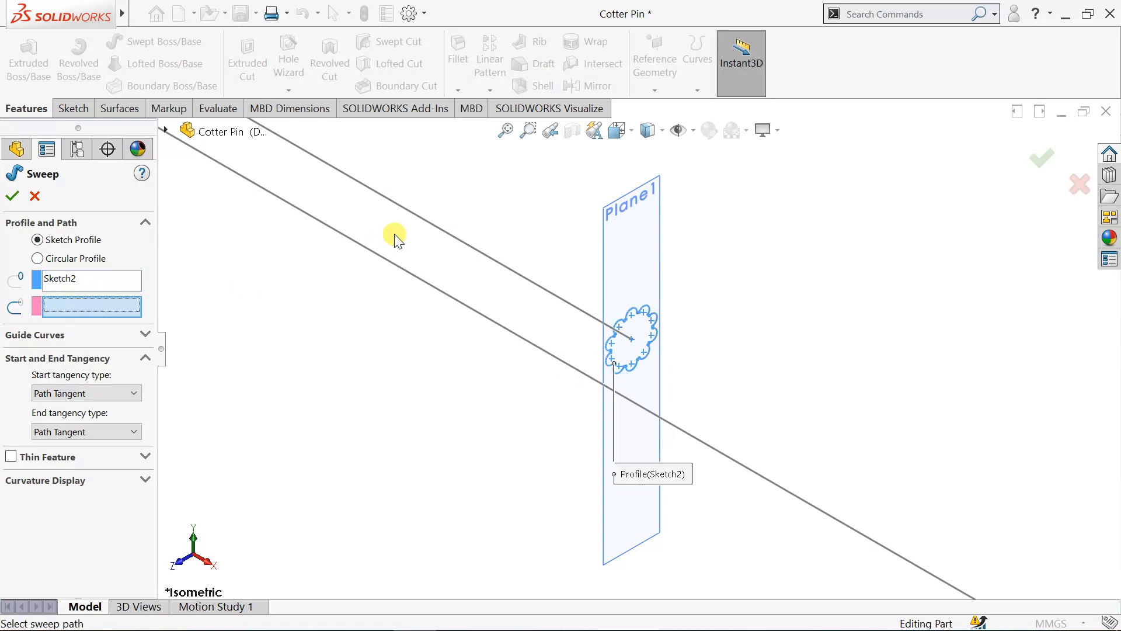
click(480, 255)
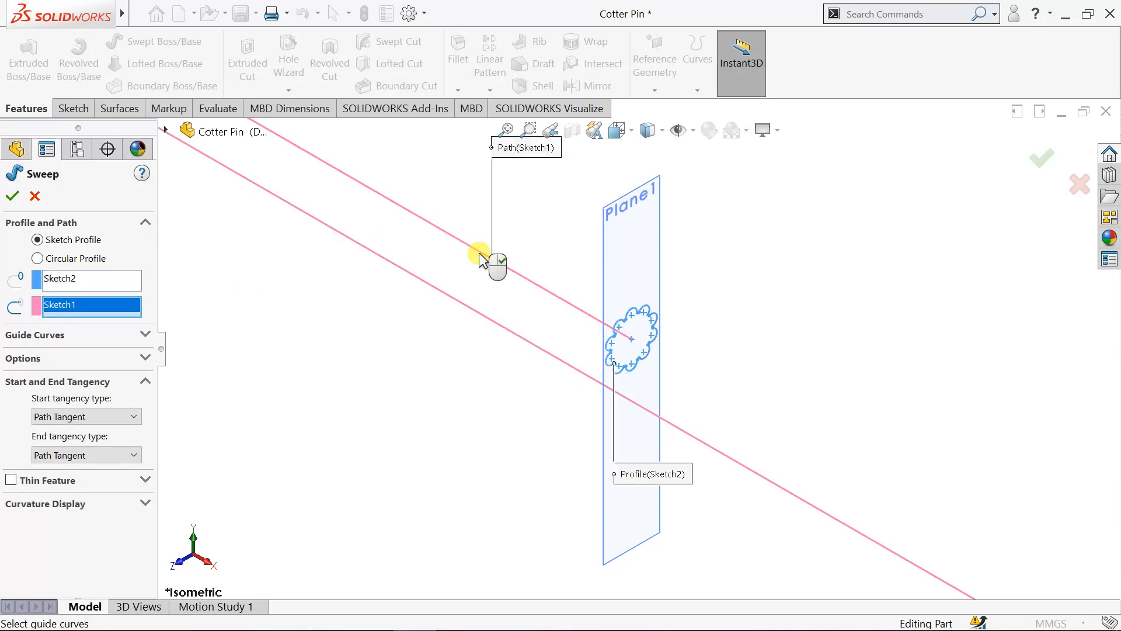
click(144, 358)
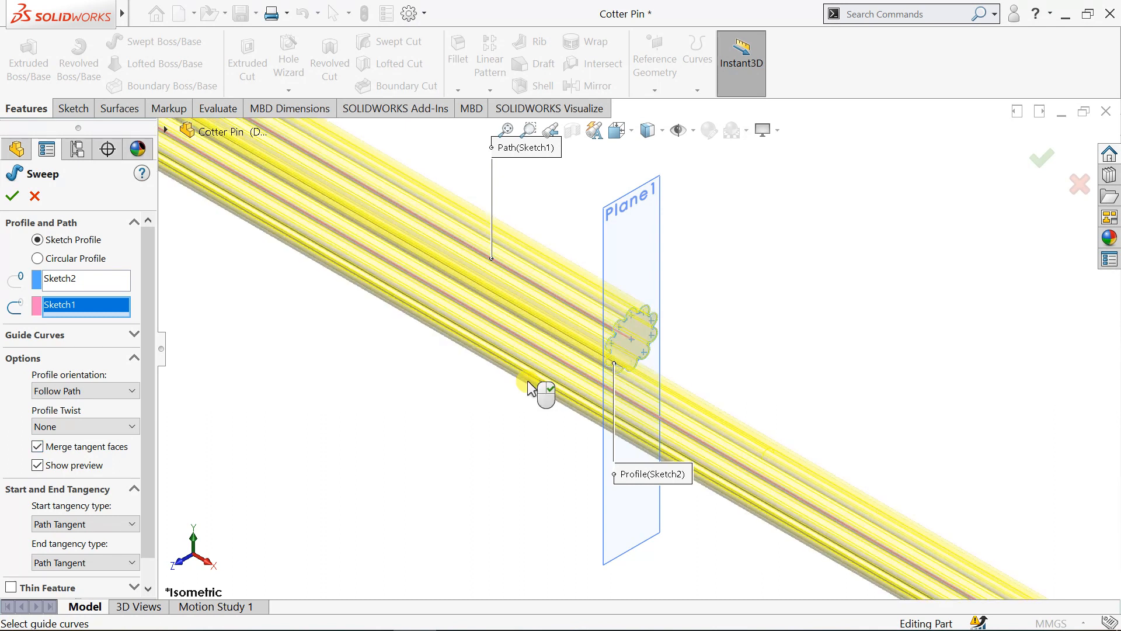
scroll(529, 388, up, 10)
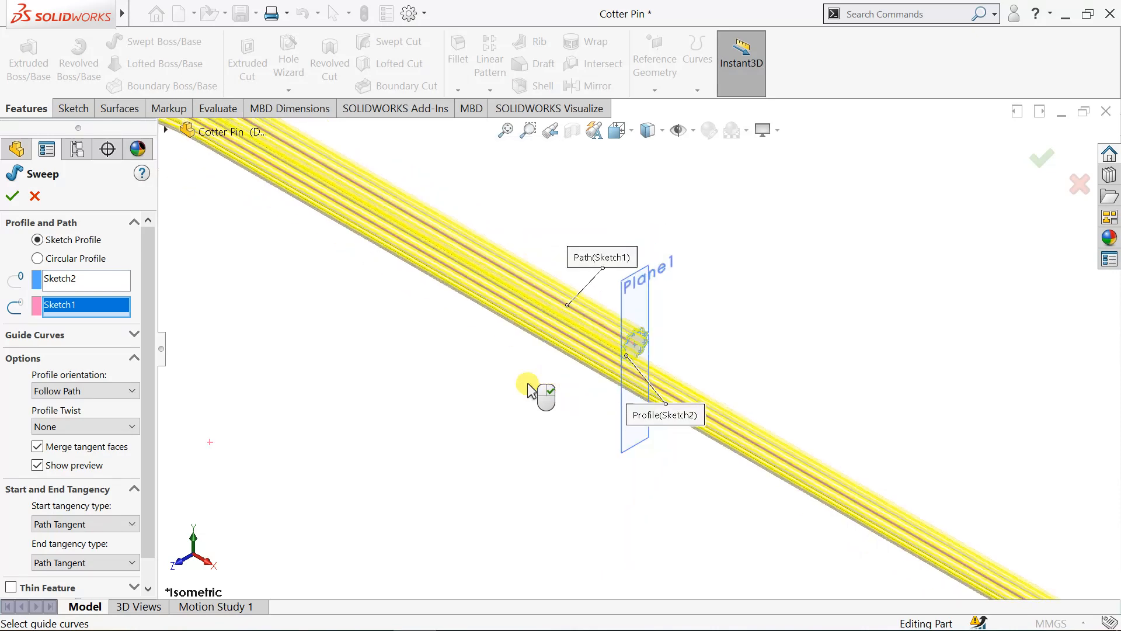
click(1053, 153)
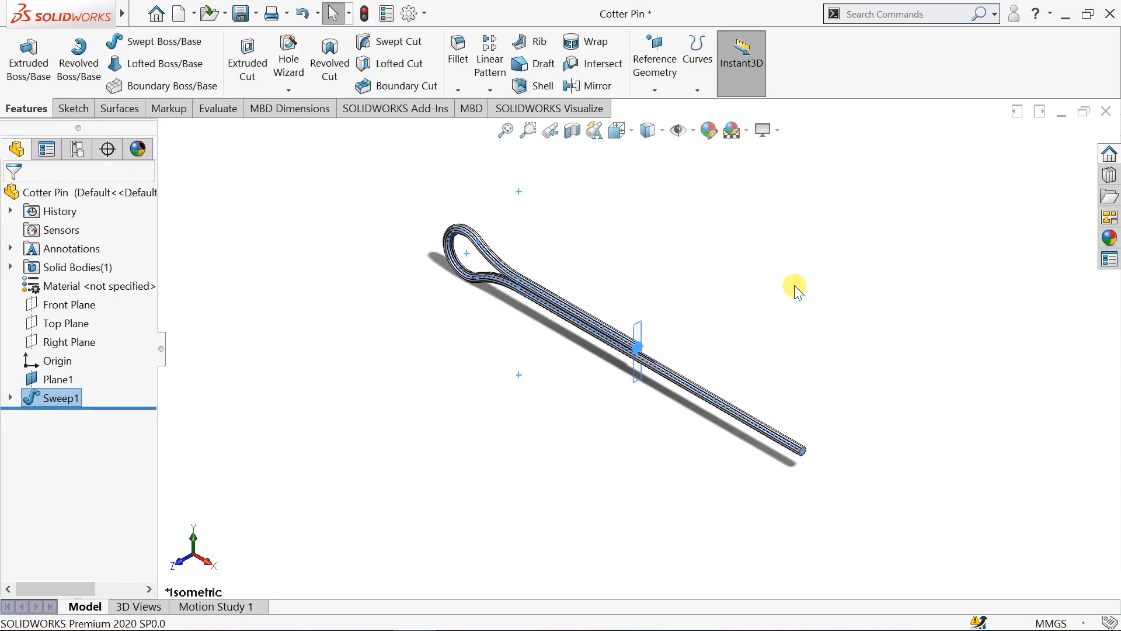
Hide Plane1 so that it does not show across the swept cotter pin.
scroll(587, 393, down, 2)
click(591, 373)
middle_drag(591, 362, 593, 335)
right_click(32, 381)
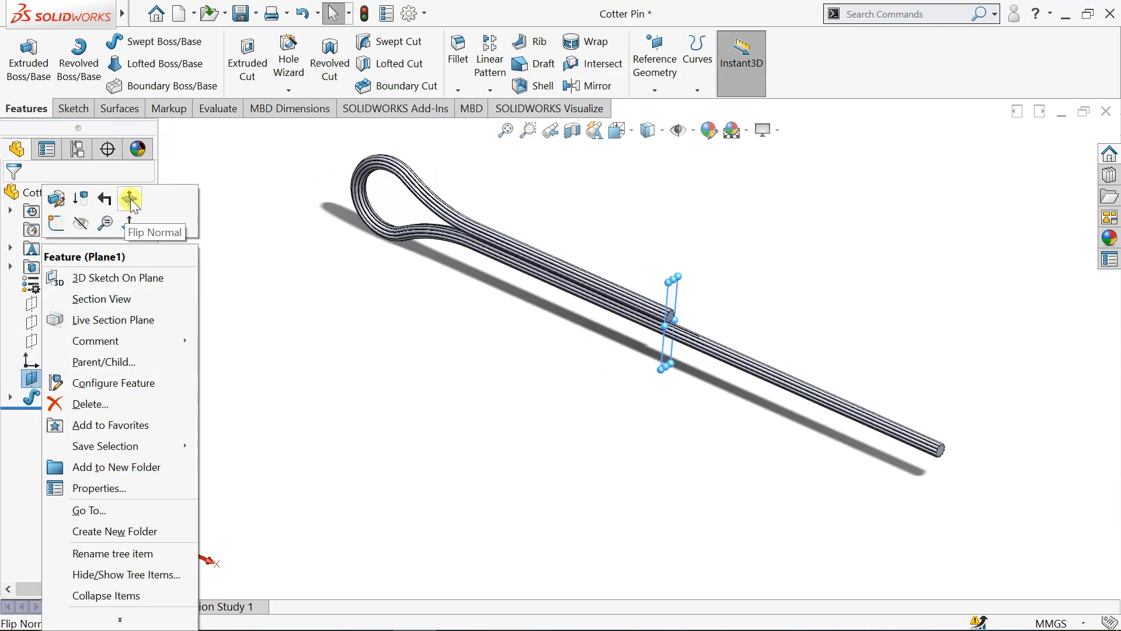
click(81, 223)
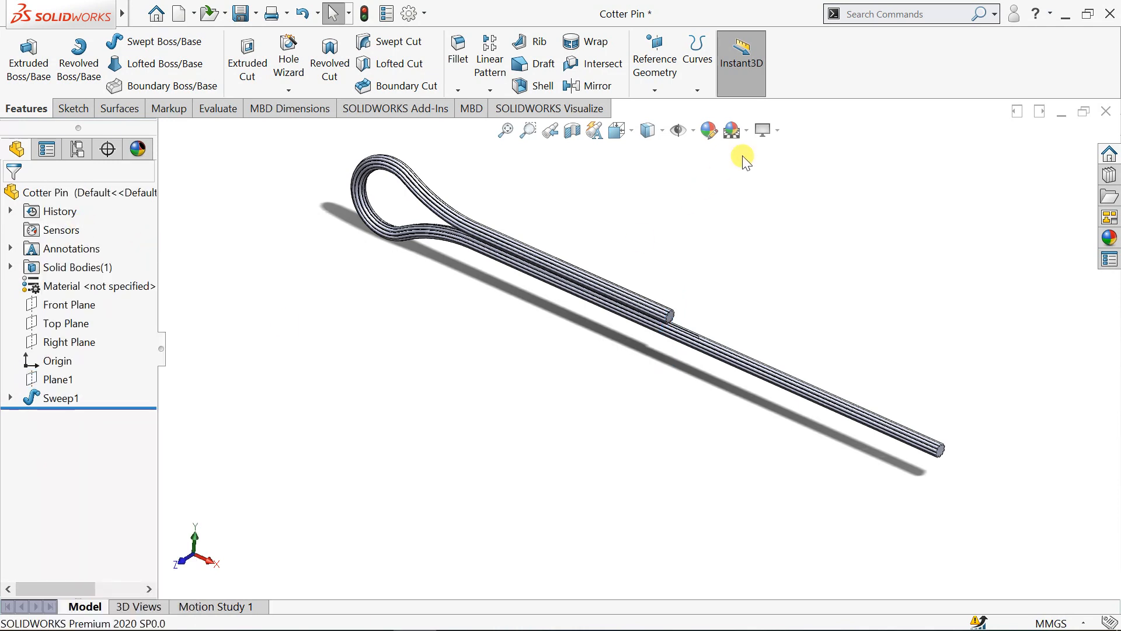
click(771, 132)
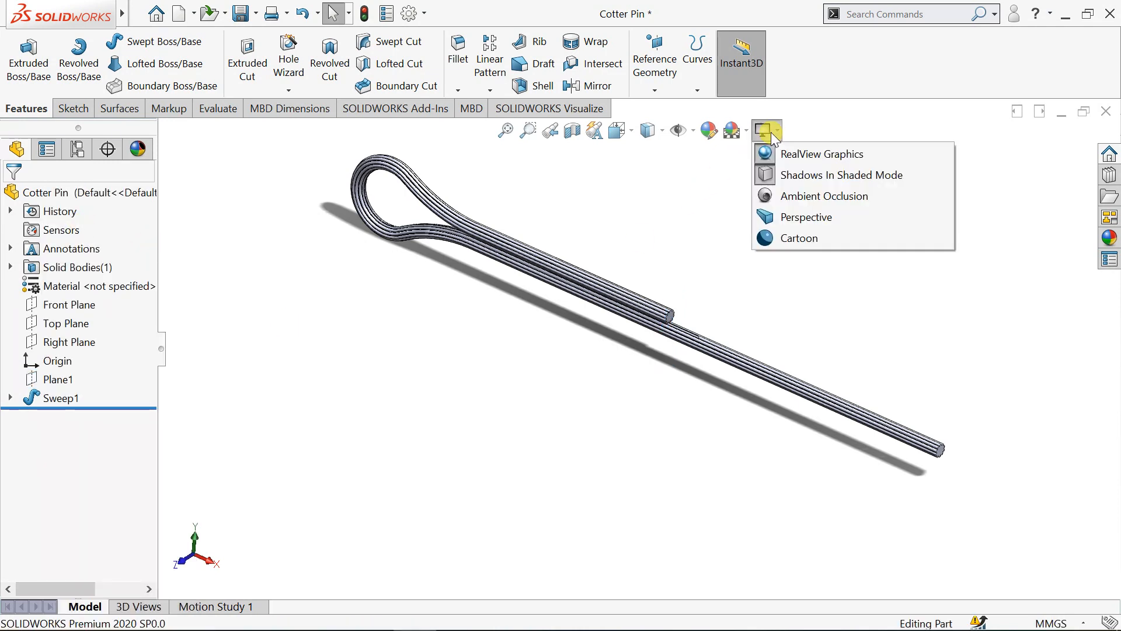
click(718, 196)
middle_drag(673, 288, 570, 295)
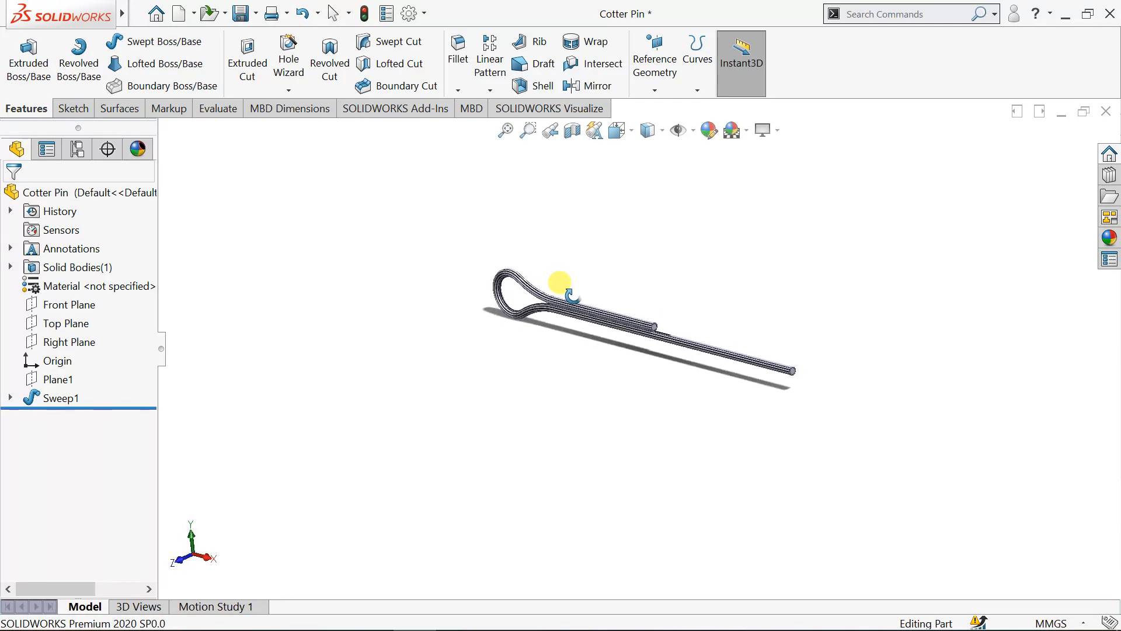
scroll(581, 300, down, 6)
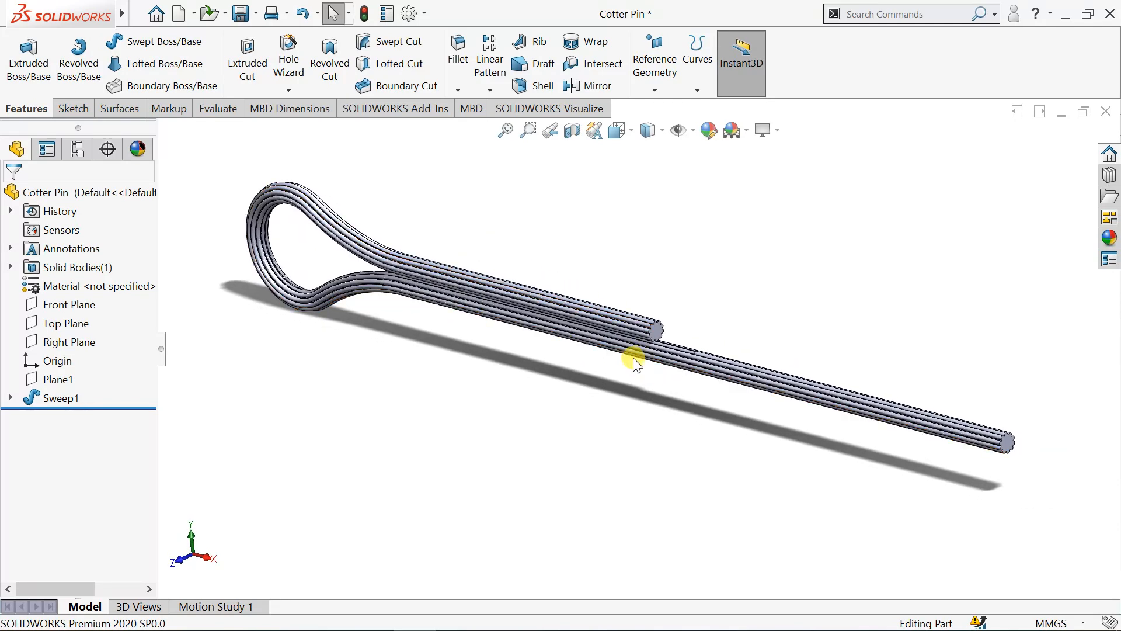
scroll(634, 359, down, 3)
scroll(634, 368, up, 3)
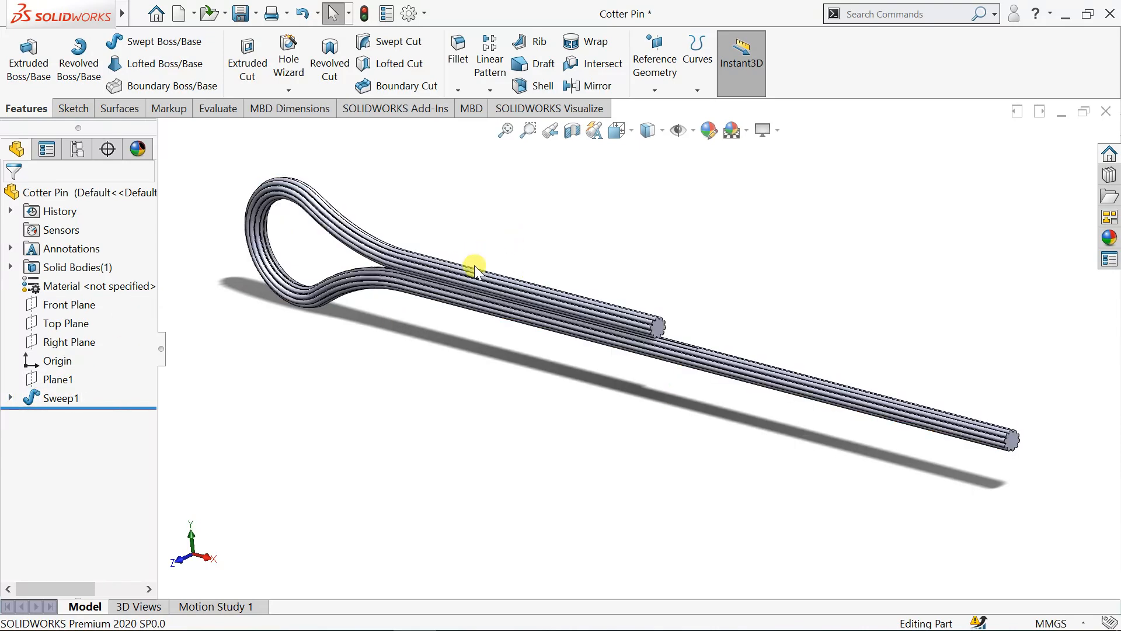
click(570, 310)
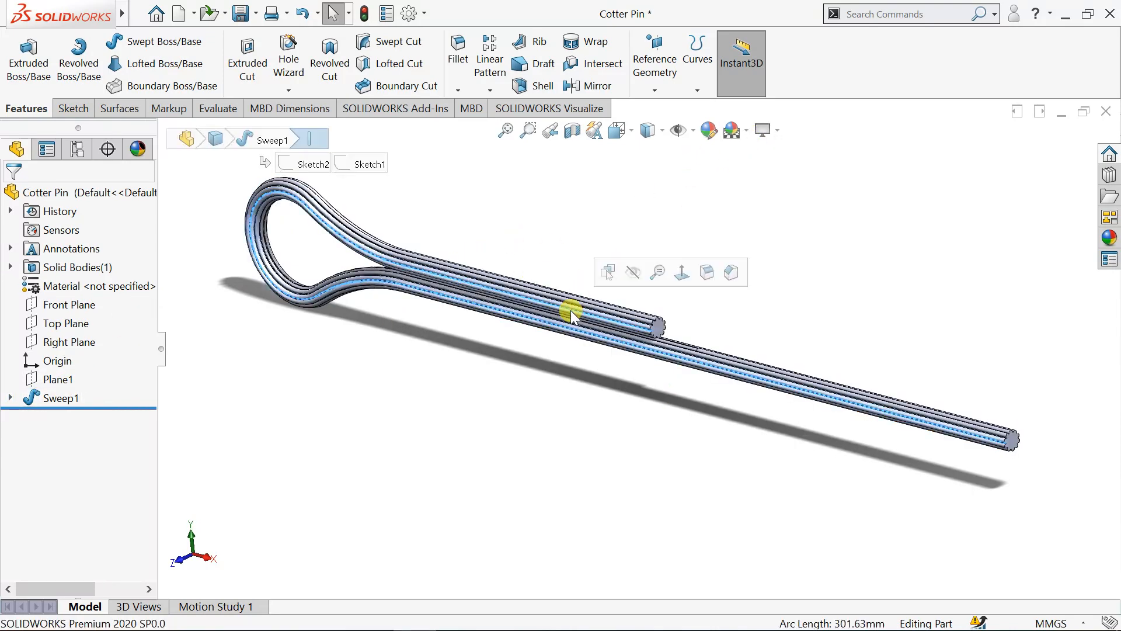
right_click(570, 310)
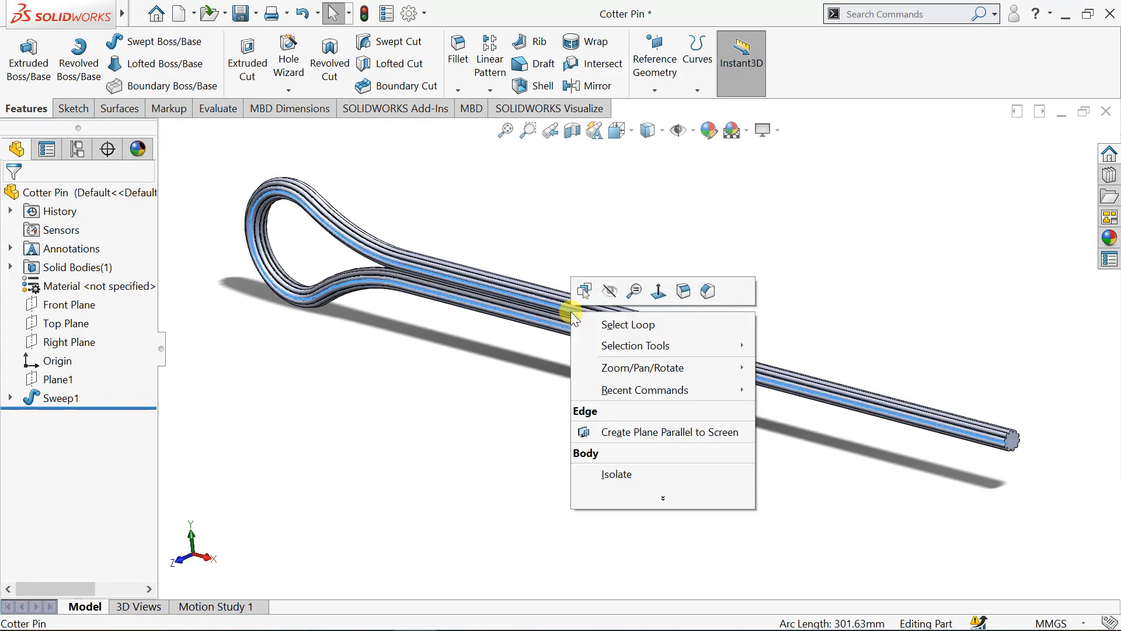
click(514, 218)
click(475, 272)
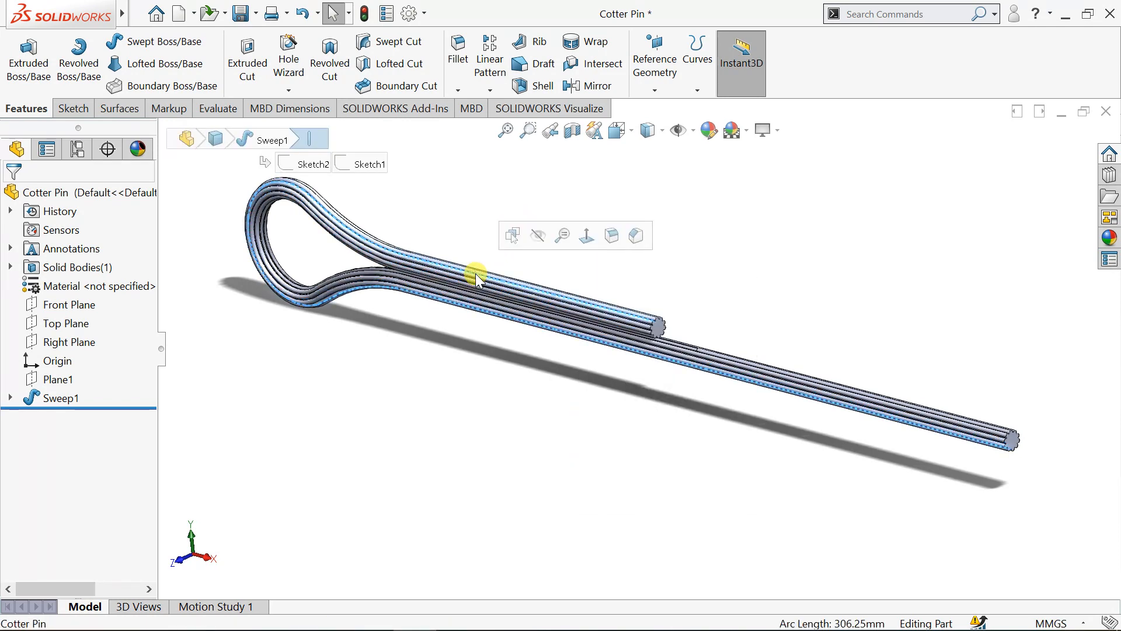
click(747, 137)
click(737, 139)
click(731, 130)
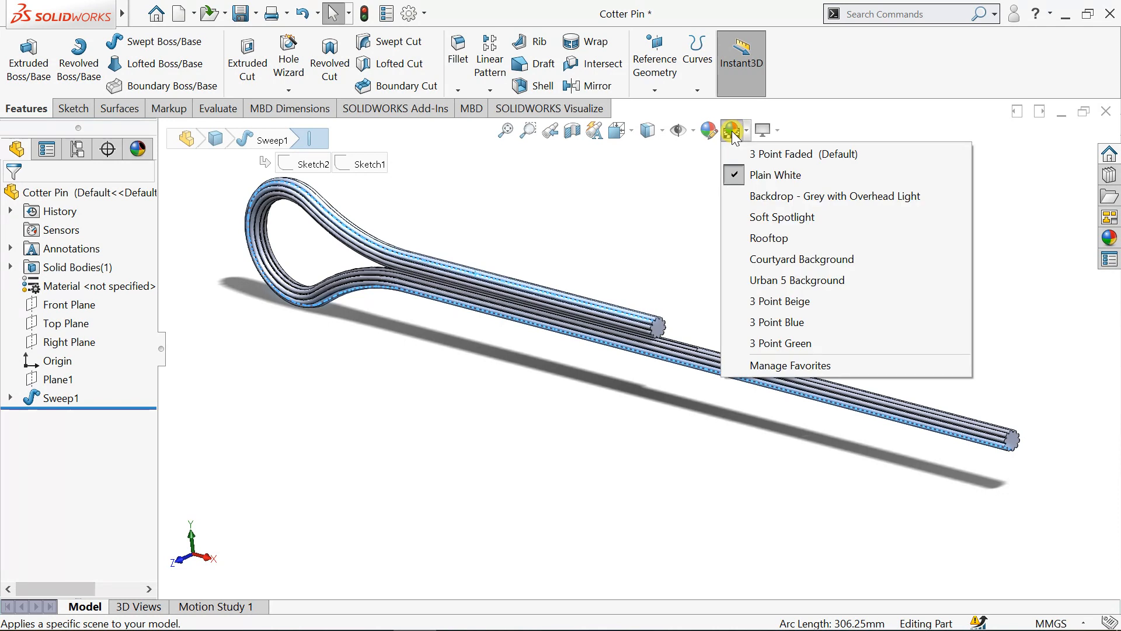
Apply the checkered texture appearance to the whole Cotter Pin part, and collapse the appearance library.
click(709, 129)
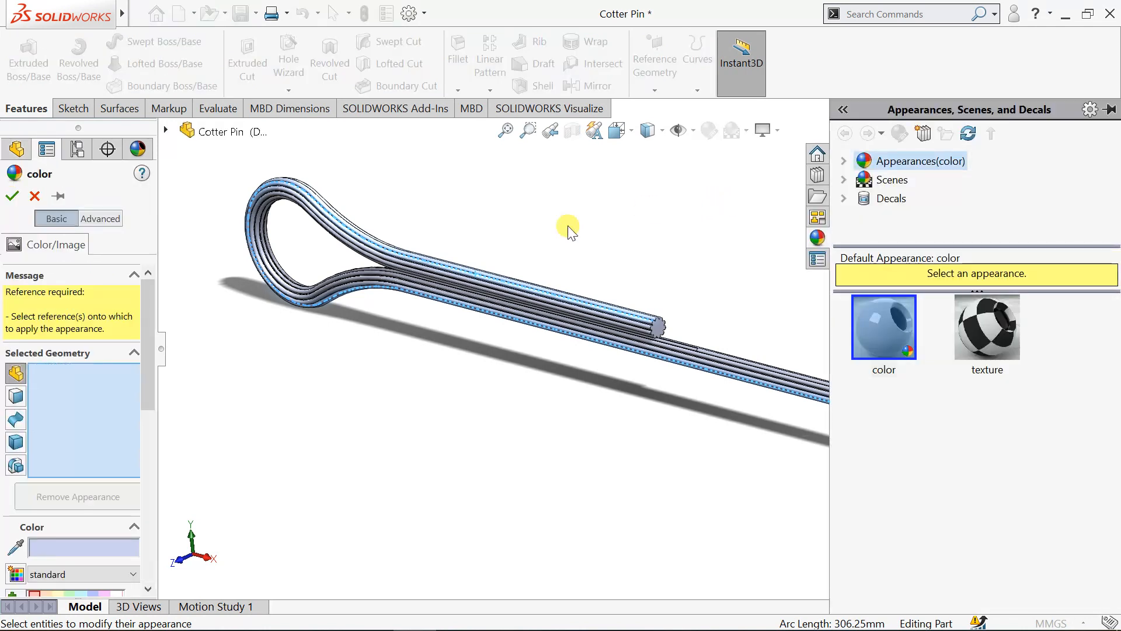
click(238, 135)
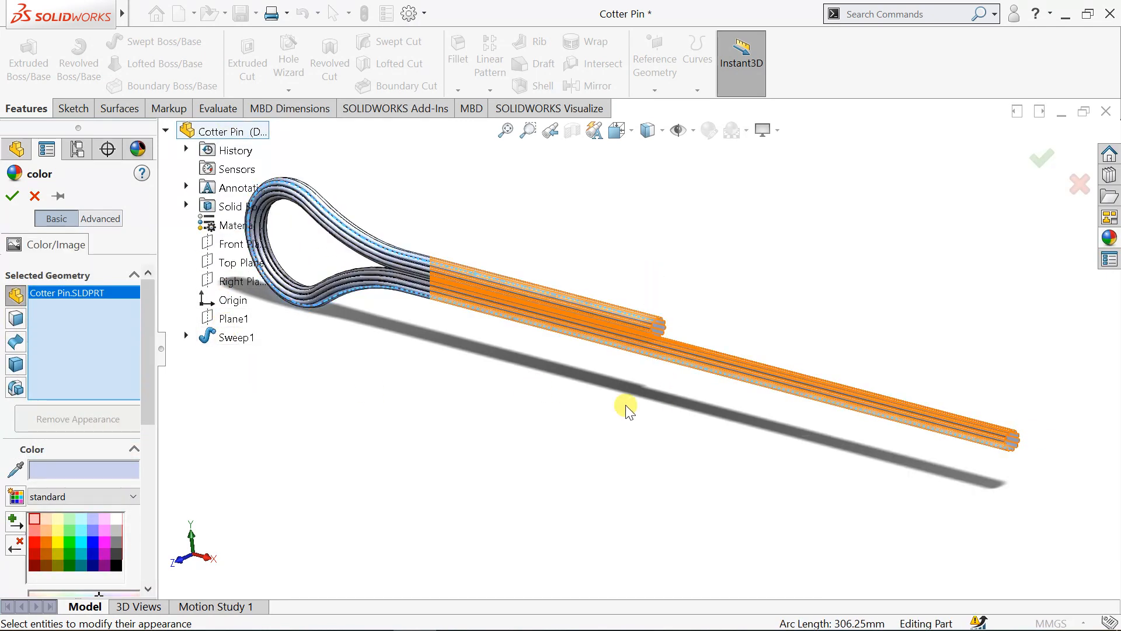
click(1105, 238)
click(966, 331)
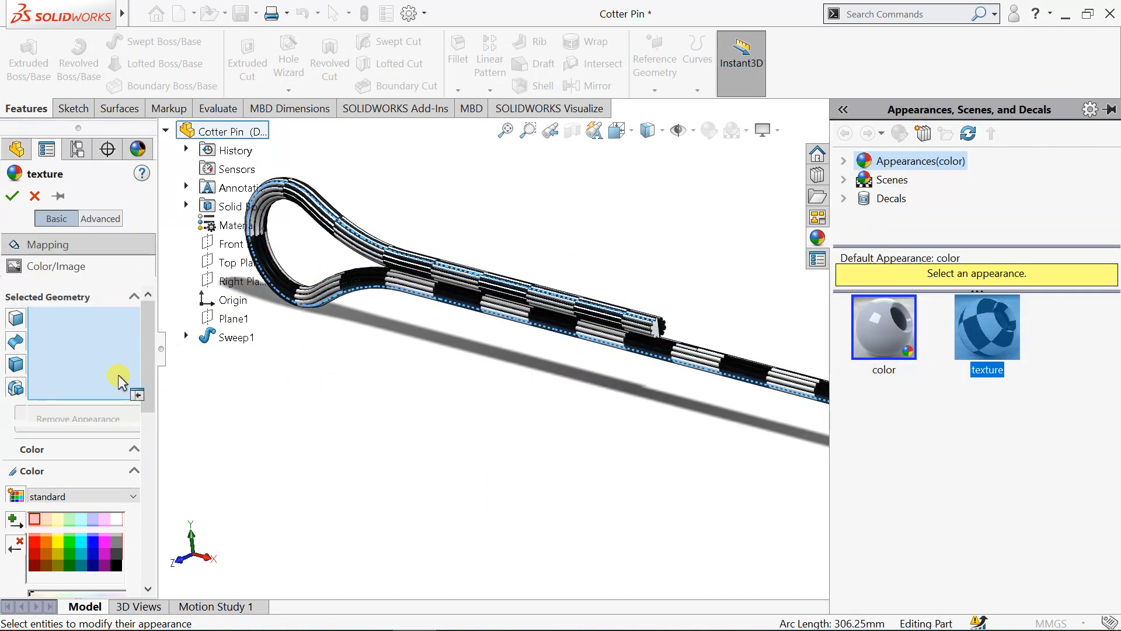
click(12, 195)
scroll(318, 394, up, 5)
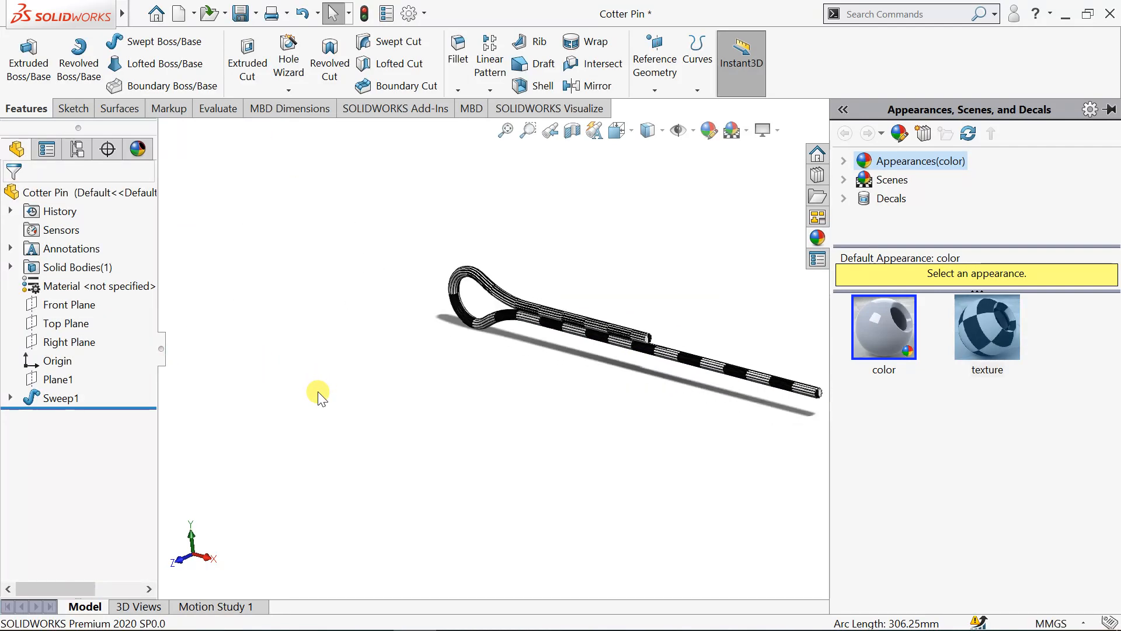
ctrl+middle_drag(517, 429, 507, 335)
scroll(551, 342, down, 5)
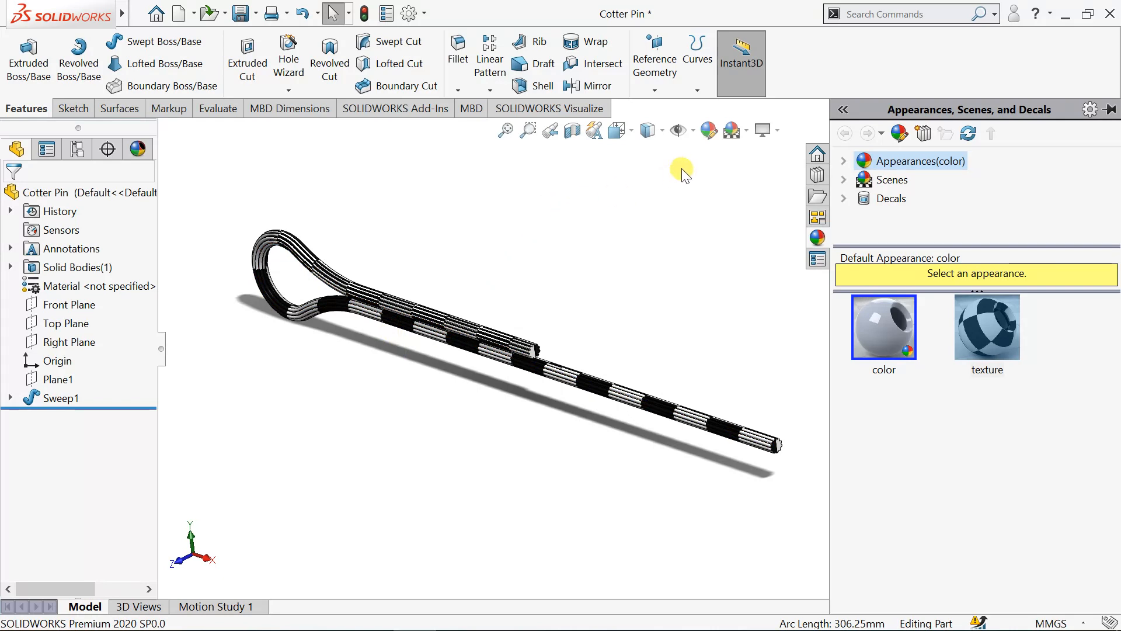
click(841, 107)
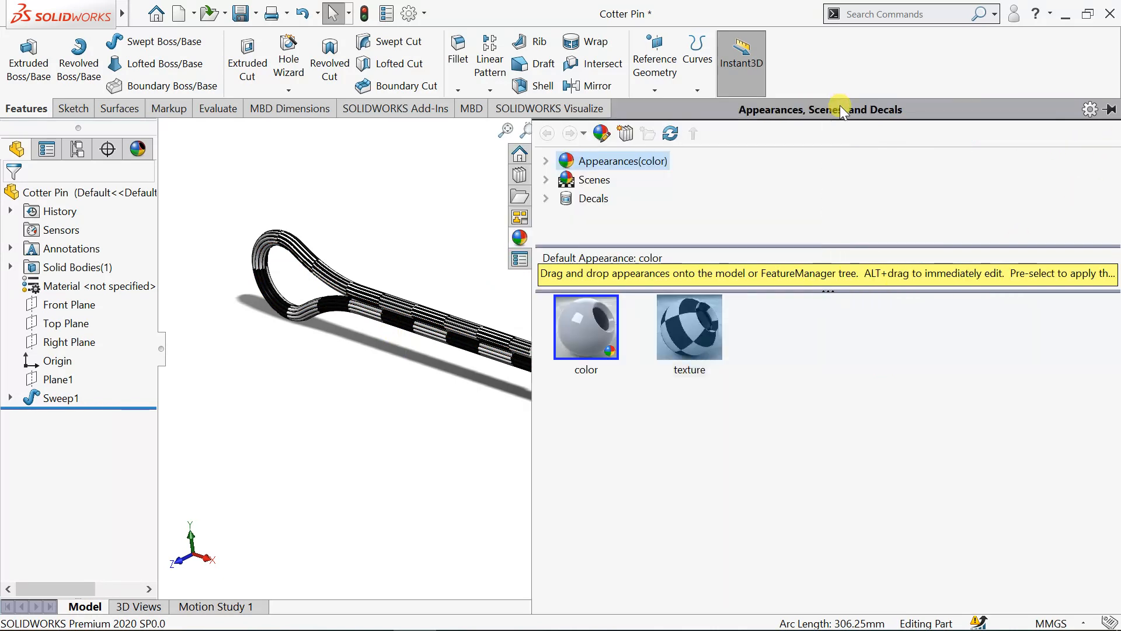
click(686, 111)
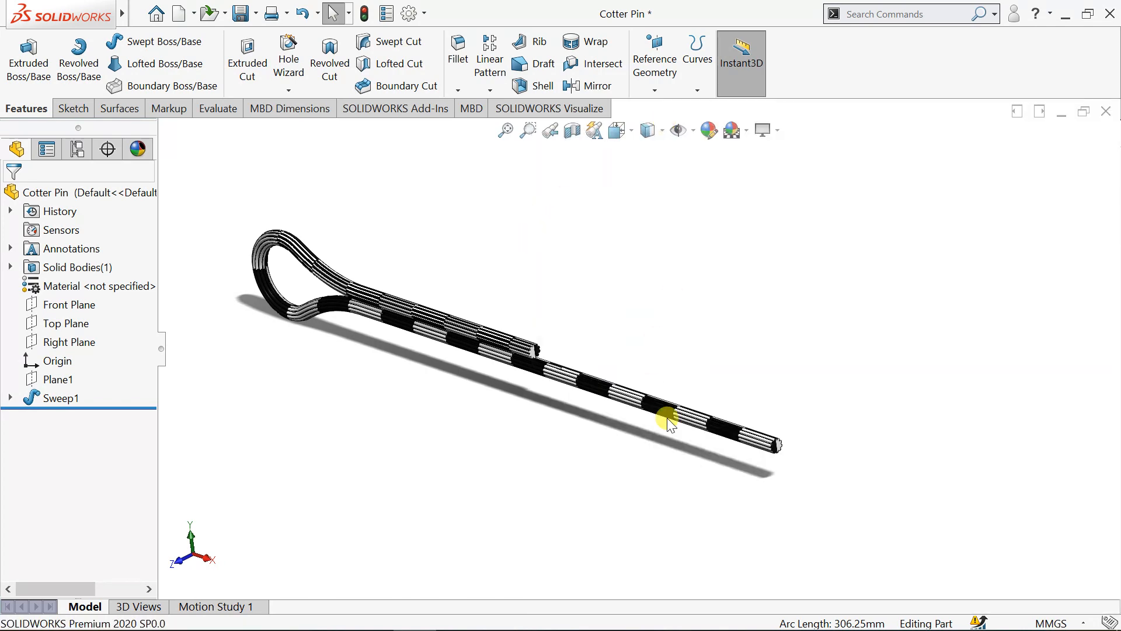
ctrl+middle_drag(376, 380, 502, 395)
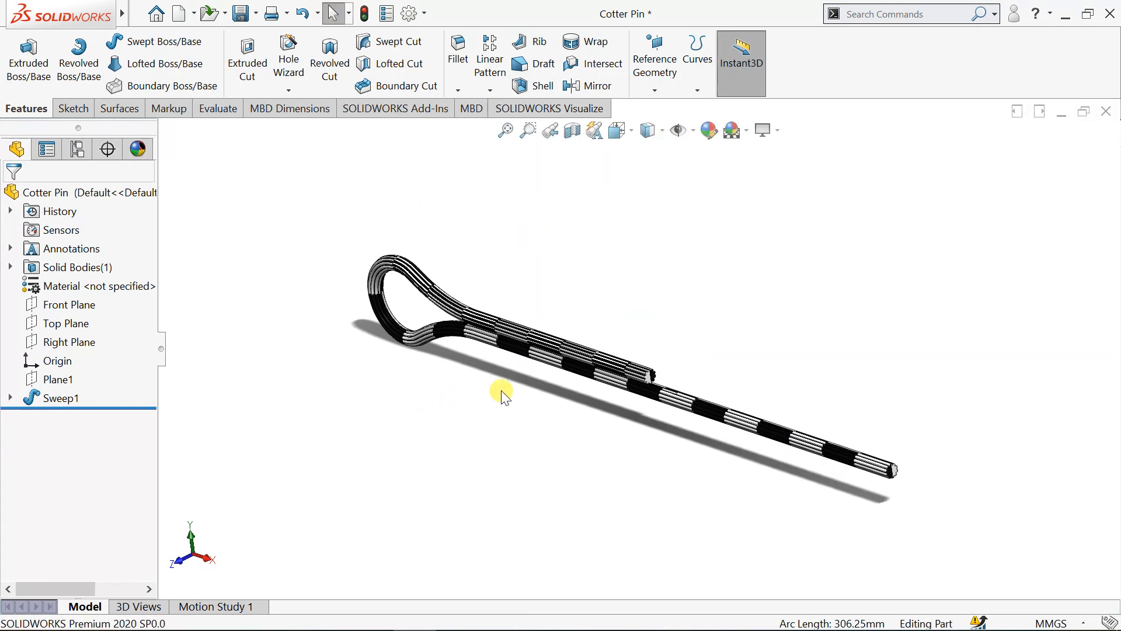
Export the cotter pin with the advanced export to SOLIDWORKS Visualize Professional as a new render project.
mouse_move(68, 12)
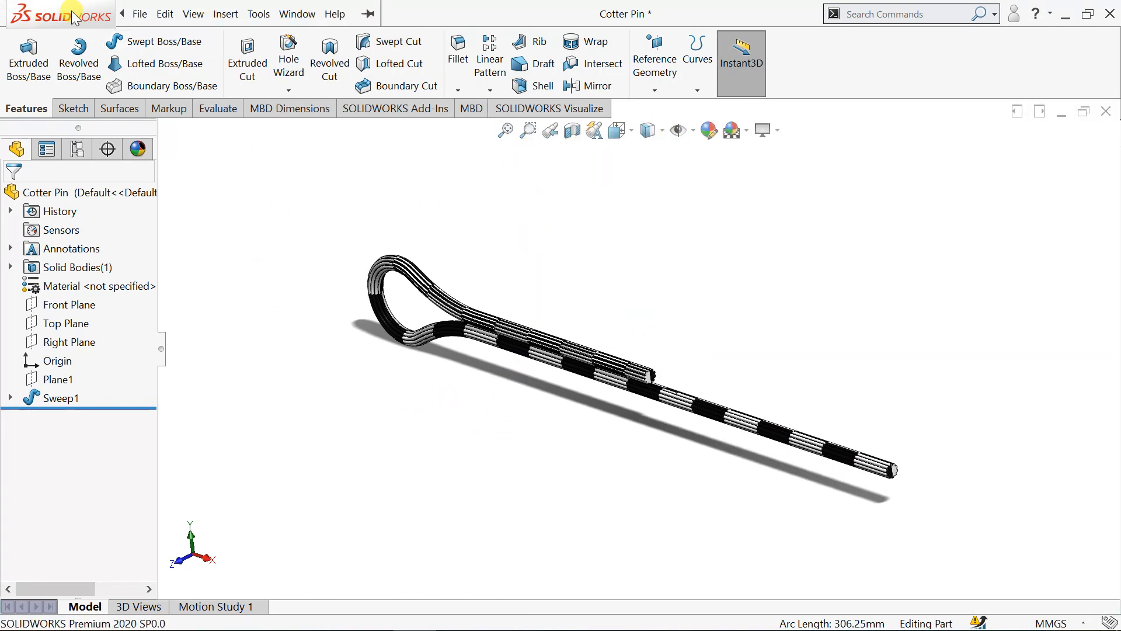
click(257, 15)
click(528, 109)
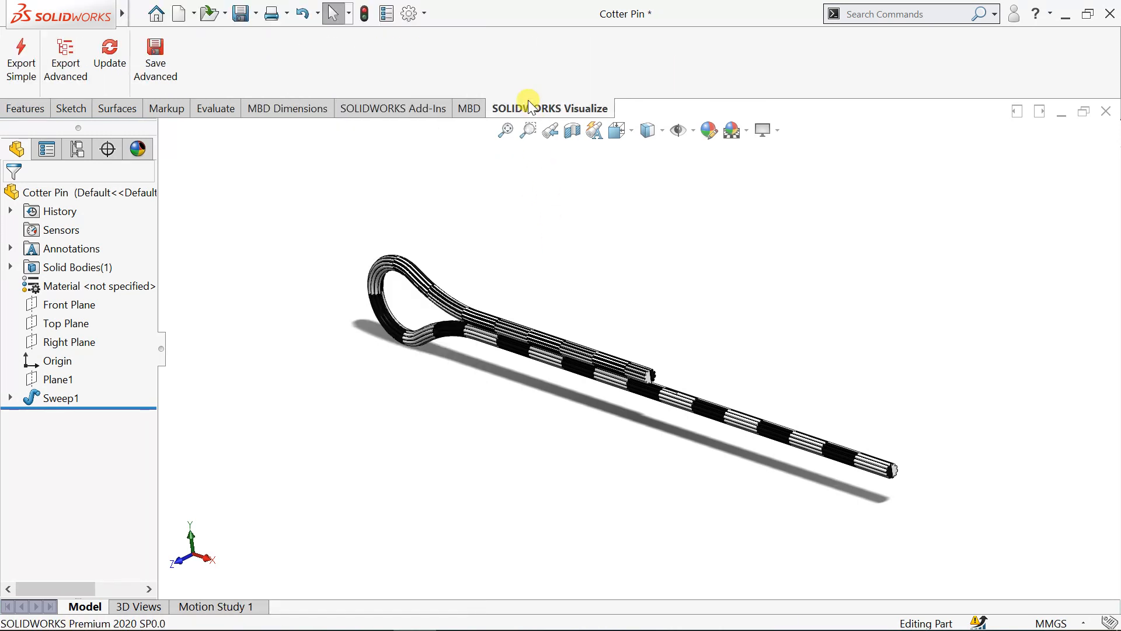
click(64, 57)
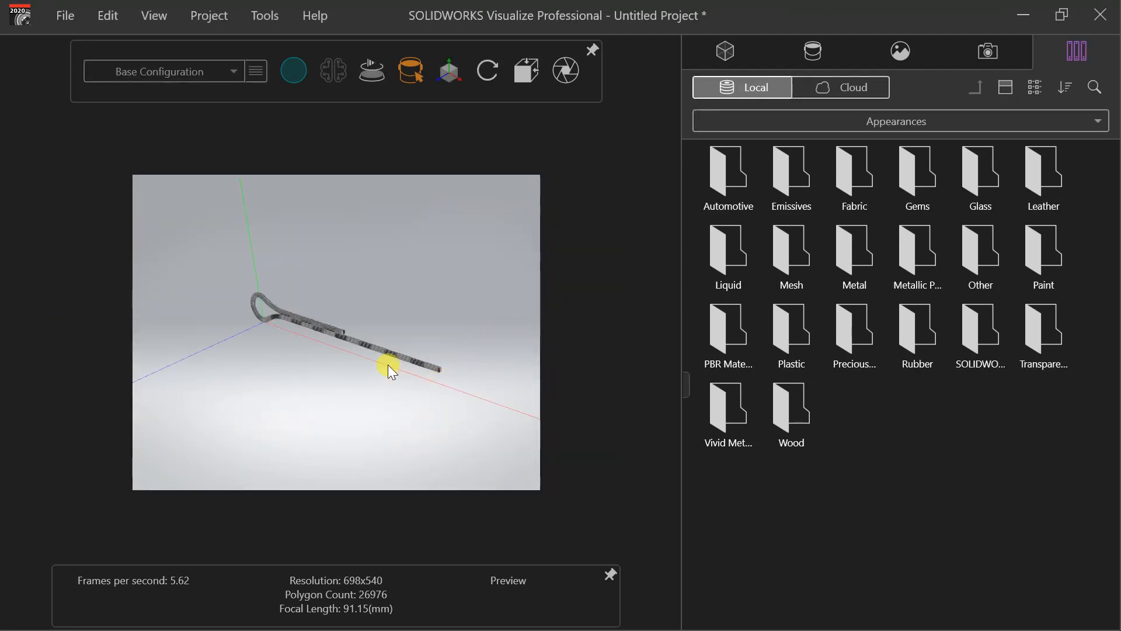
scroll(340, 332, up, 2)
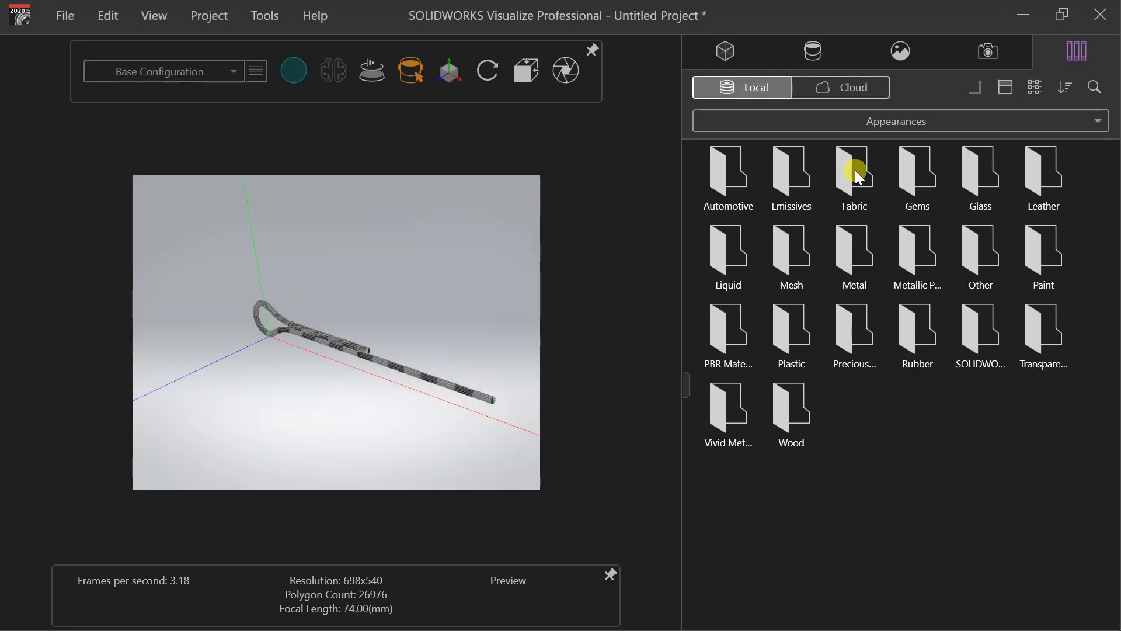
Delete the two directional lights and the gray backplate from the scene.
click(900, 51)
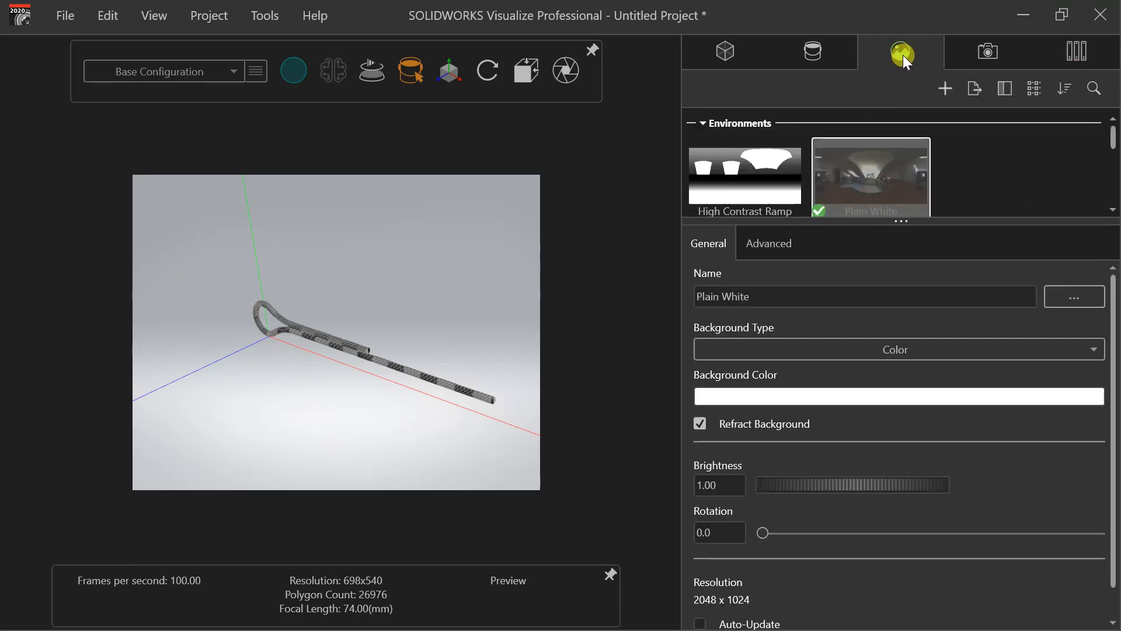
scroll(859, 209, down, 4)
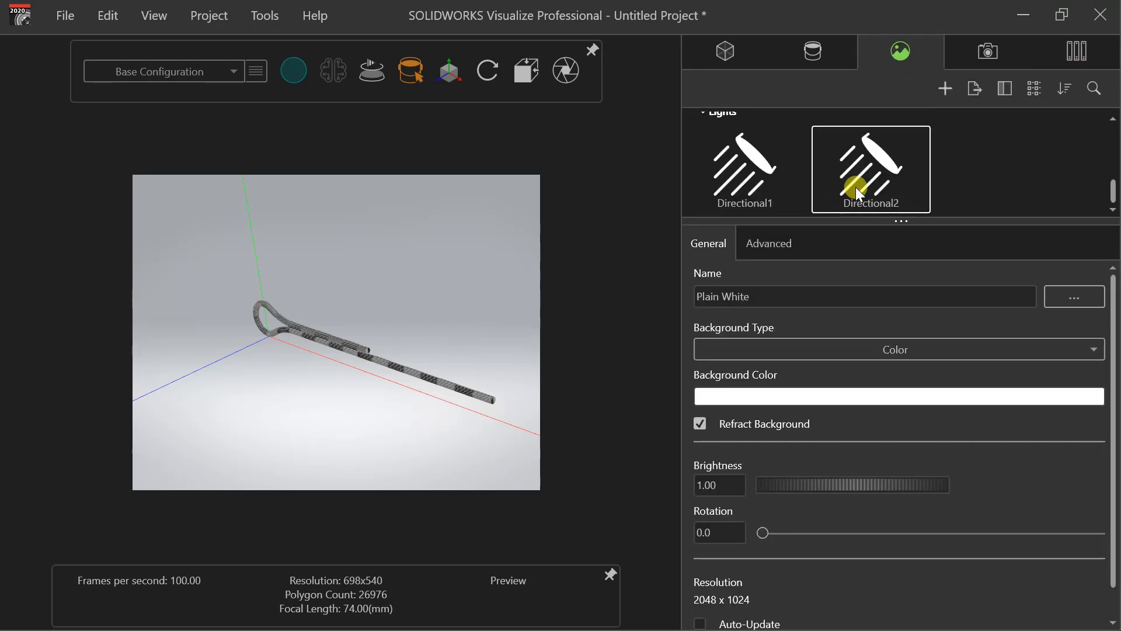
key(Delete)
click(769, 173)
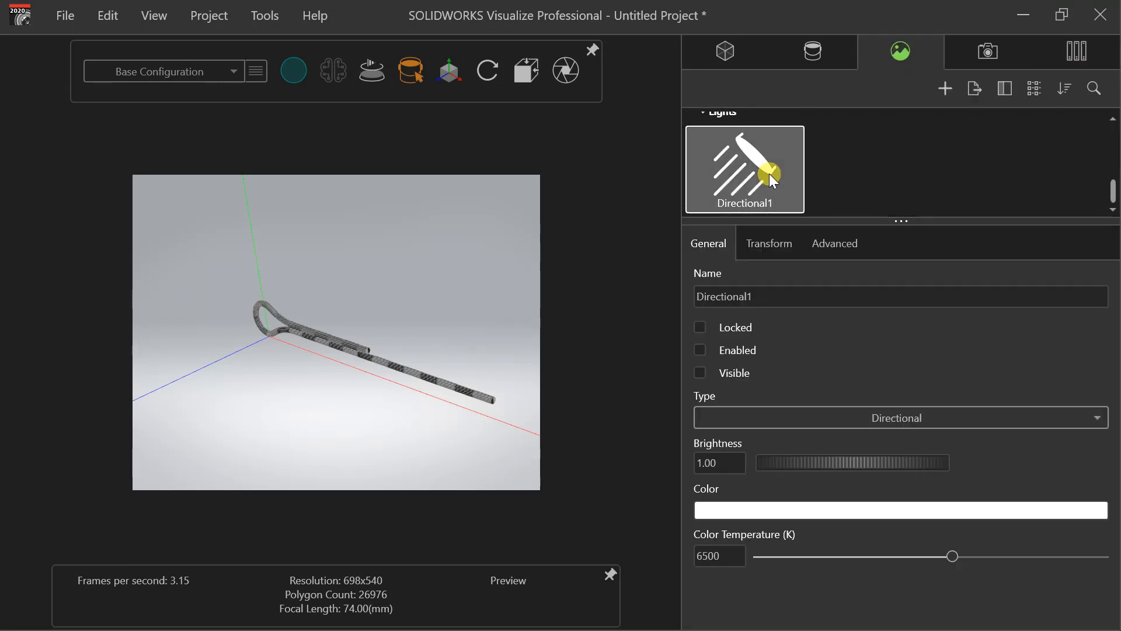
scroll(769, 174, up, 5)
Set the Plain White environment's background type to Environment and replace its image with the Auto Photo Studio HDR.
click(766, 191)
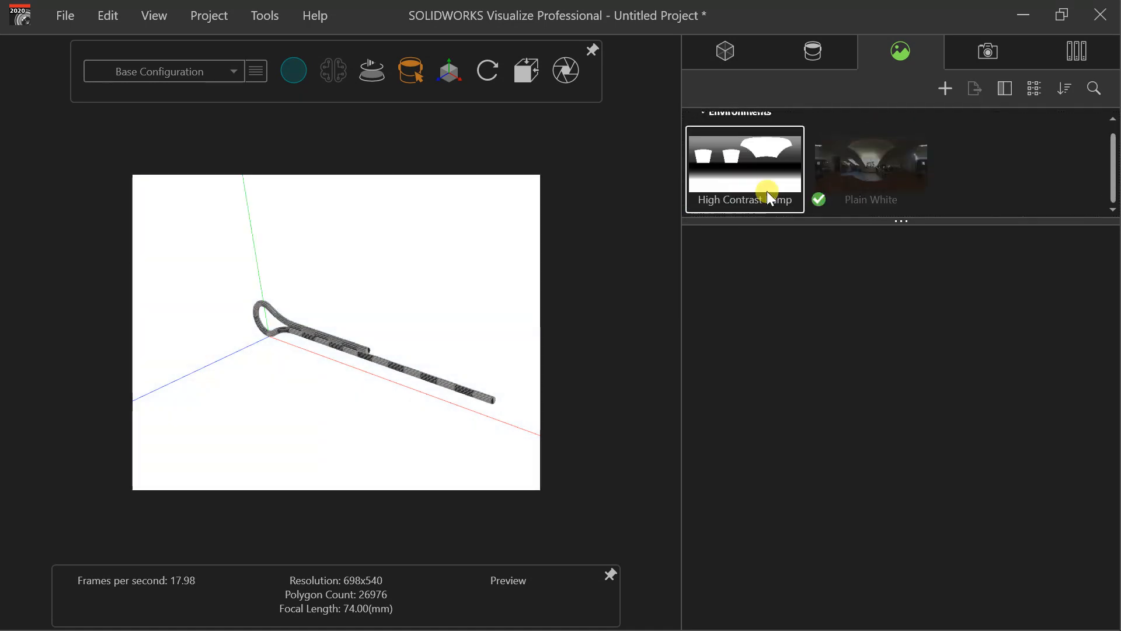
click(859, 188)
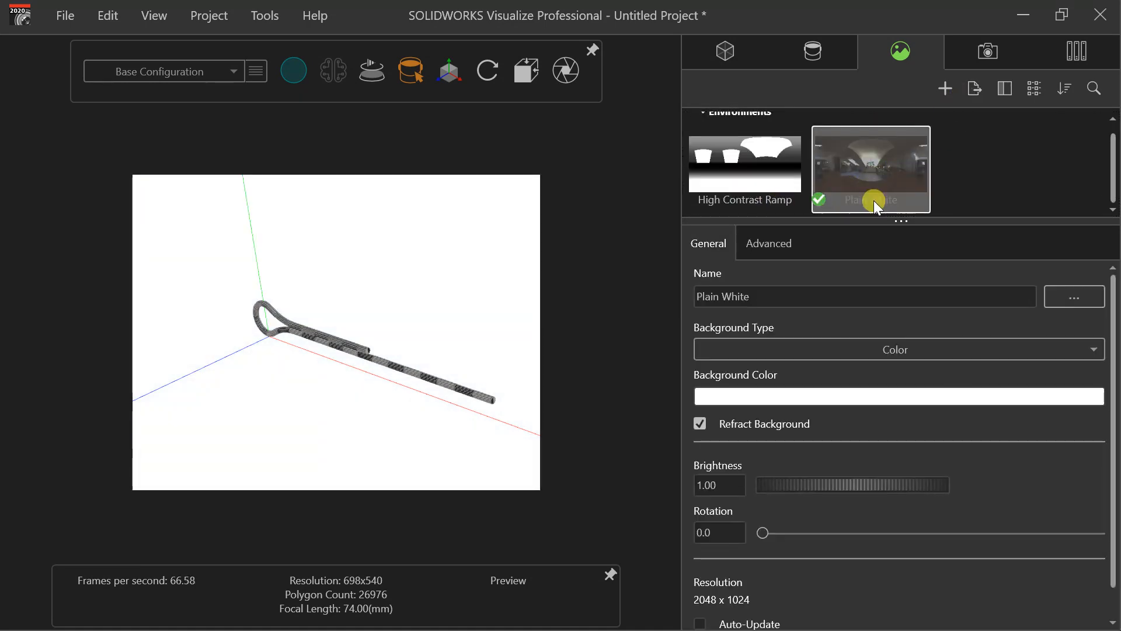
click(870, 349)
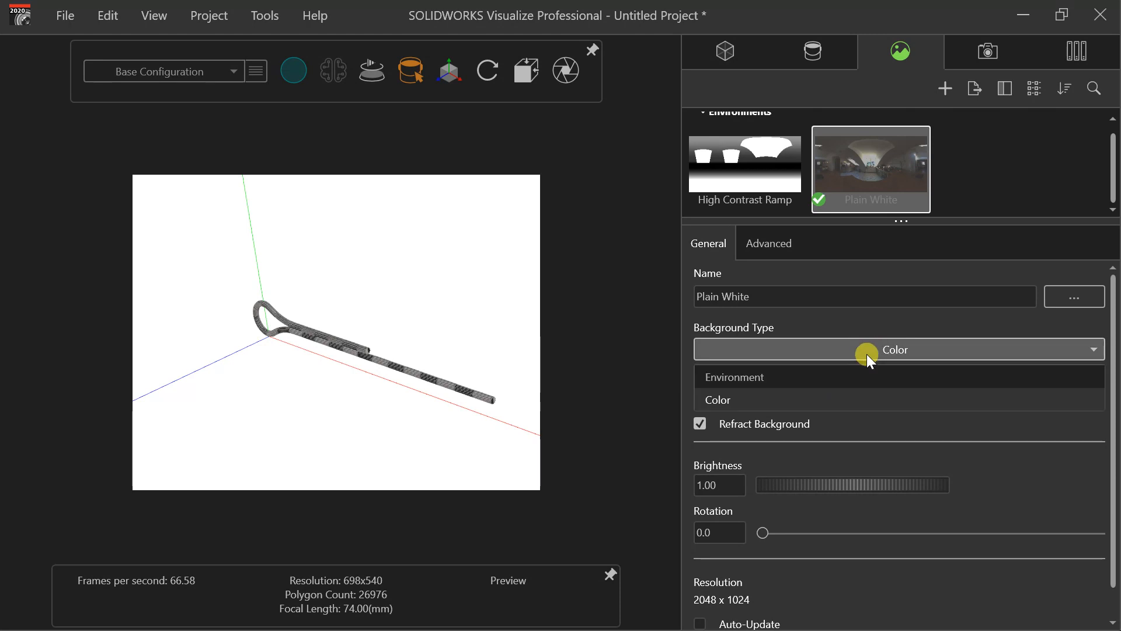
click(853, 378)
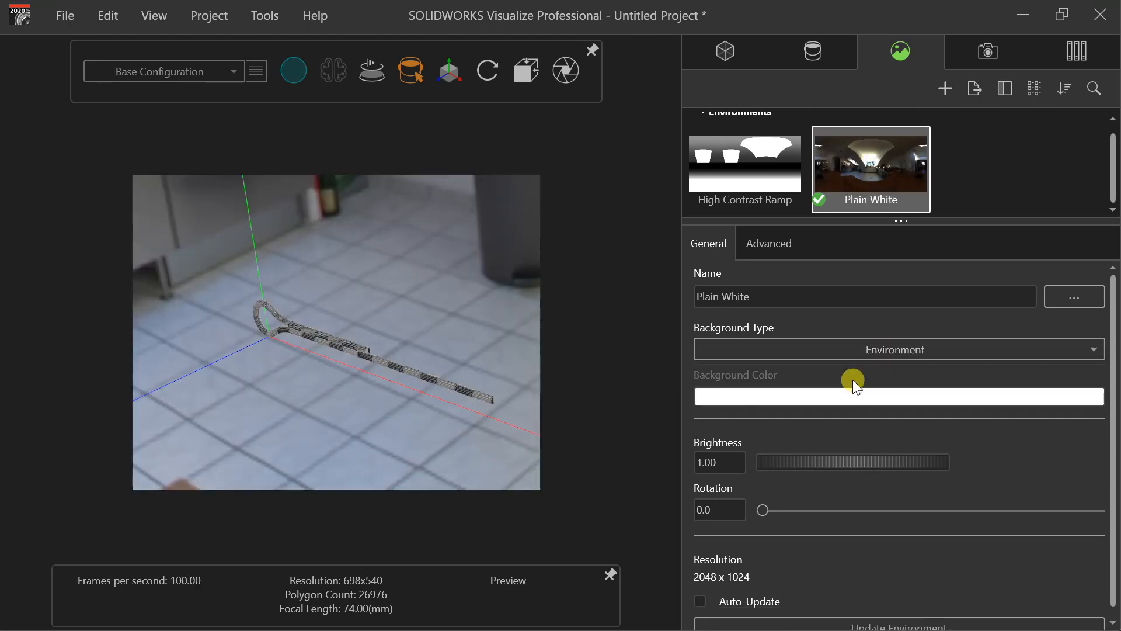
click(1051, 300)
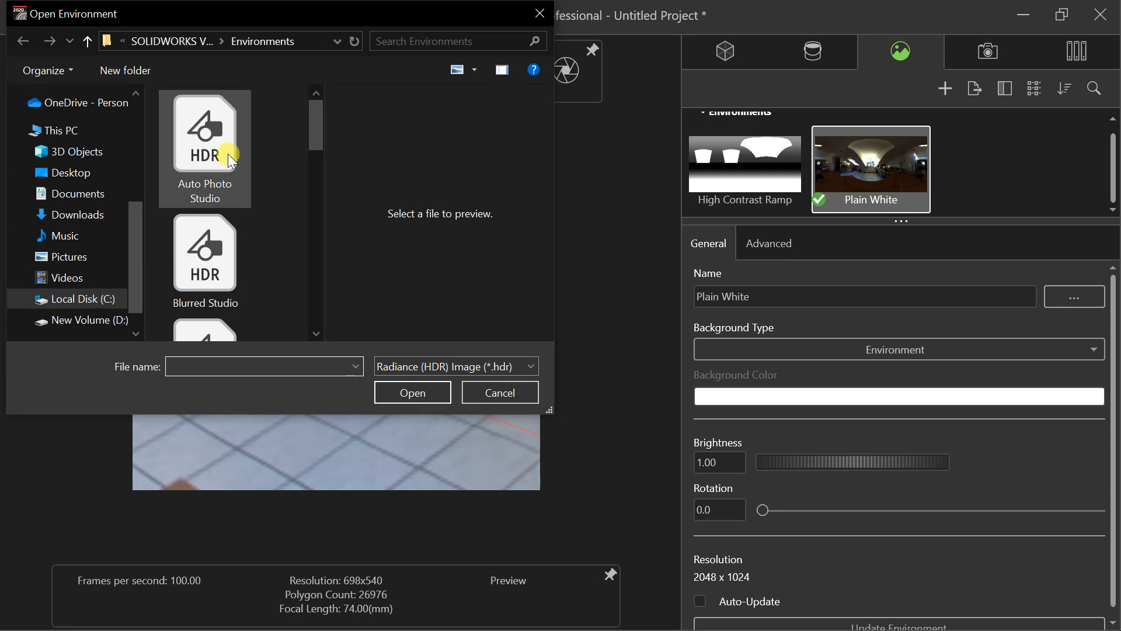
double_click(228, 153)
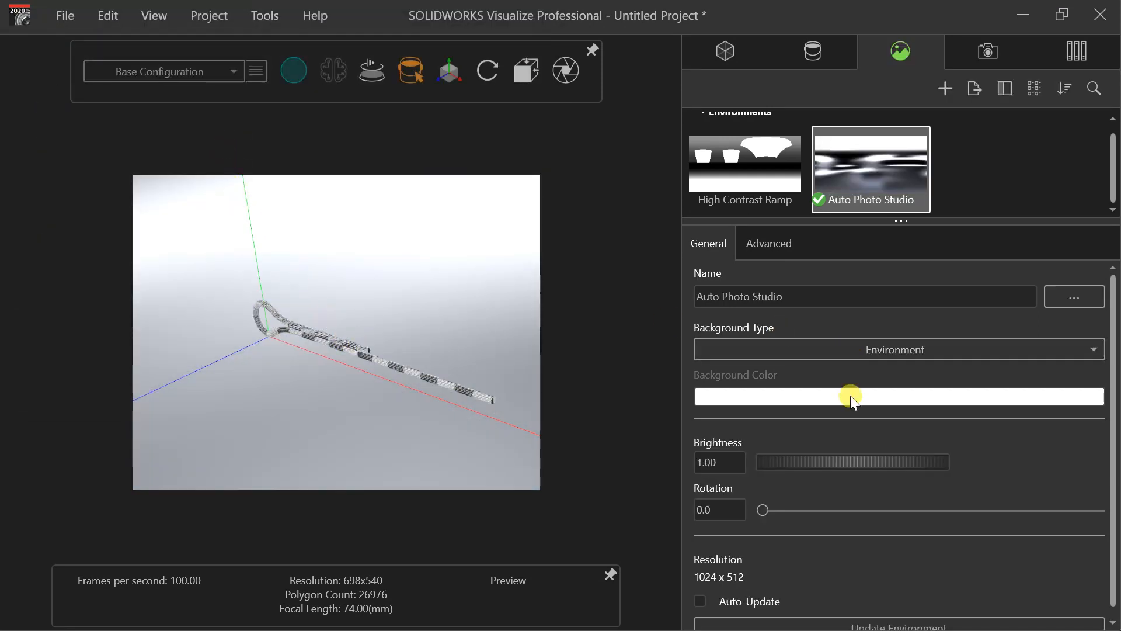
Set the Auto Photo Studio environment's brightness to 1.15 and its rotation to about 216.5.
drag(768, 473, 778, 459)
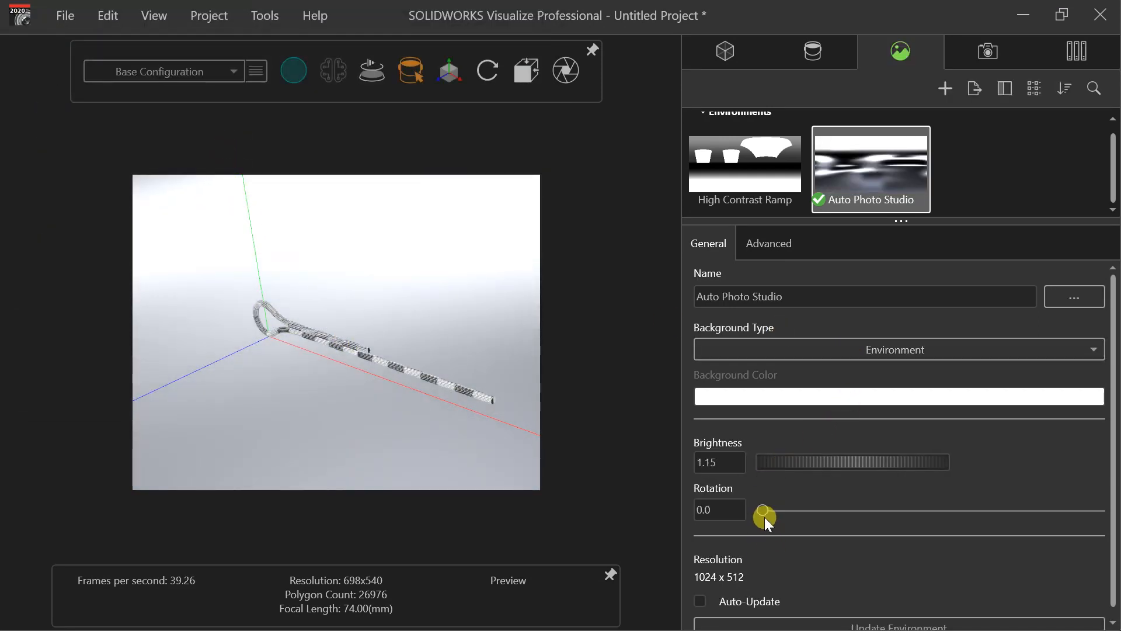
drag(765, 515, 967, 520)
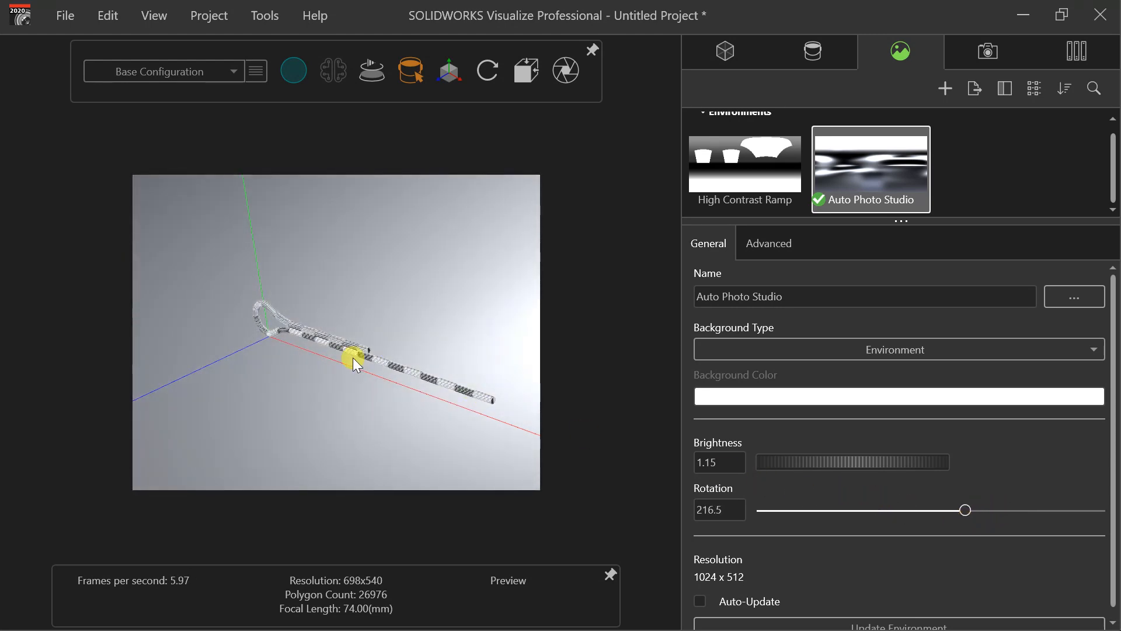
scroll(352, 358, up, 1)
drag(349, 358, 278, 347)
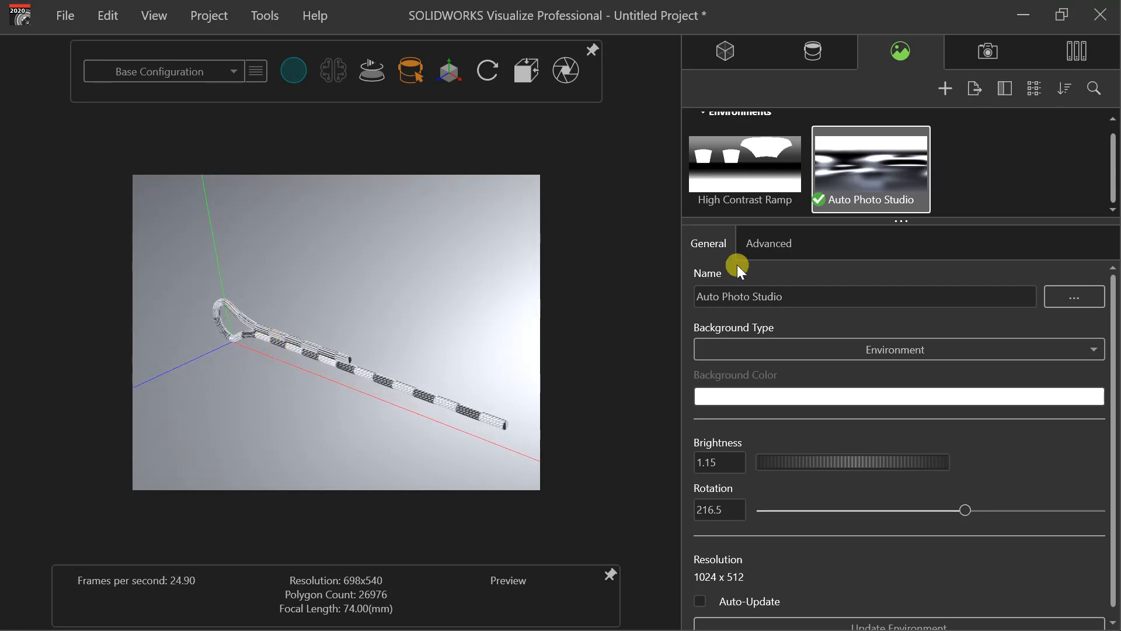
Activate the Default Camera and reframe it so that the whole cotter pin is in view.
click(976, 51)
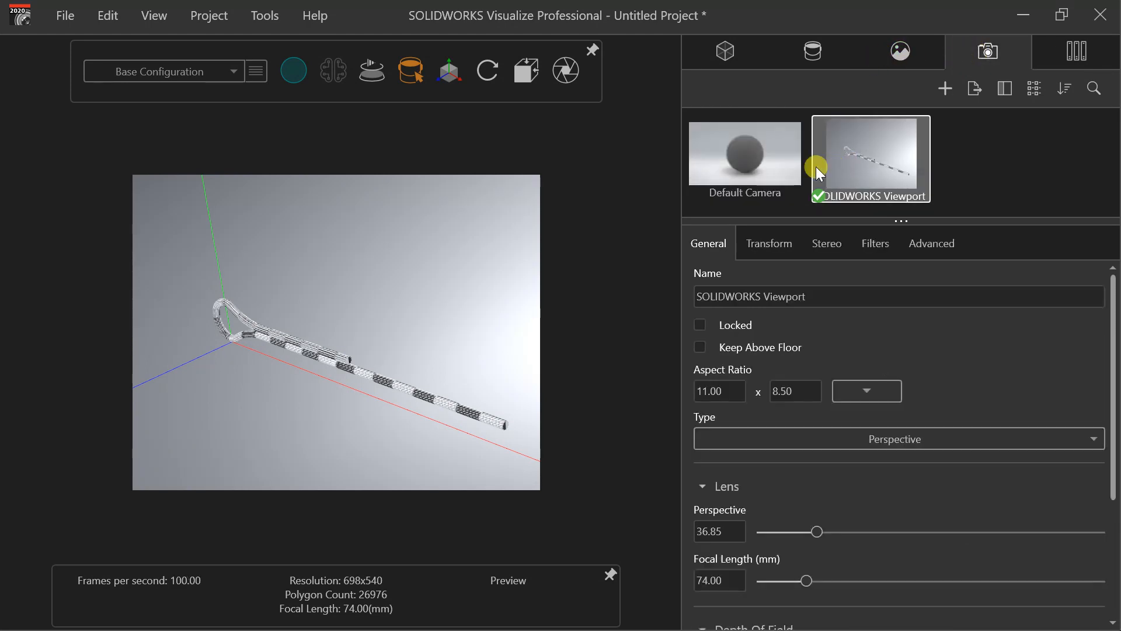
click(776, 161)
click(775, 161)
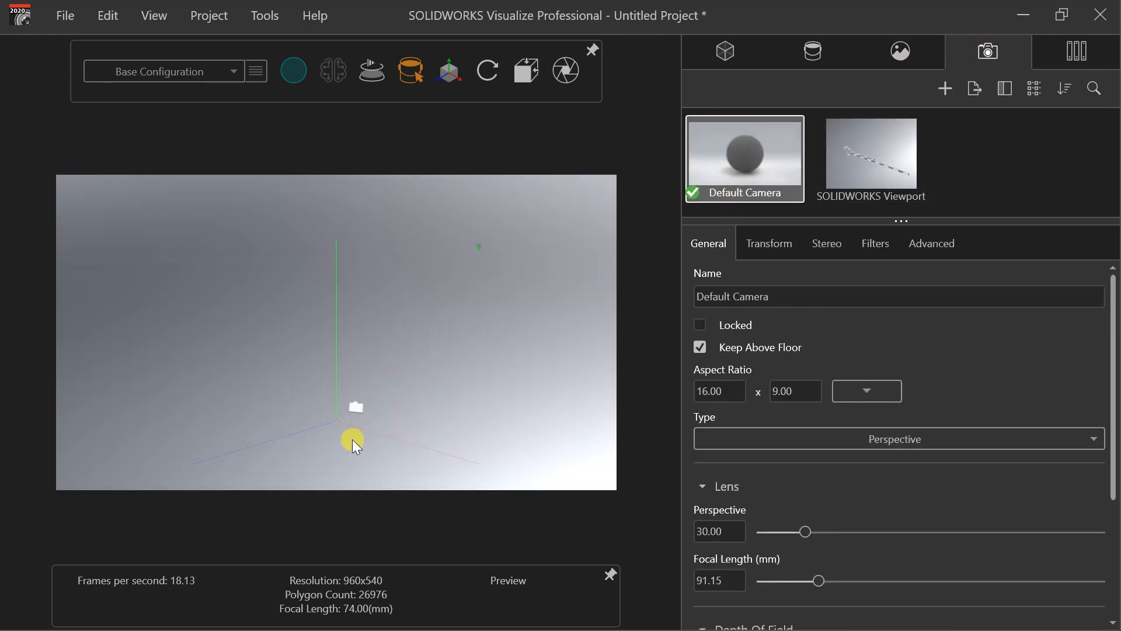
drag(353, 444, 175, 363)
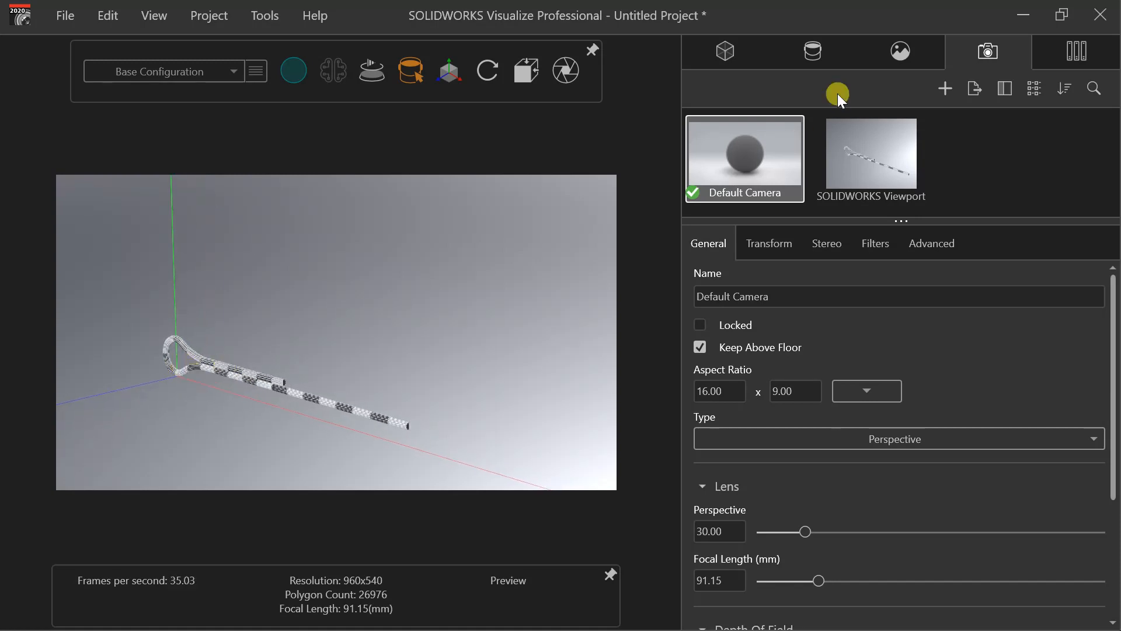
Select the Cotter Pin model in the model set for editing its transform.
click(725, 50)
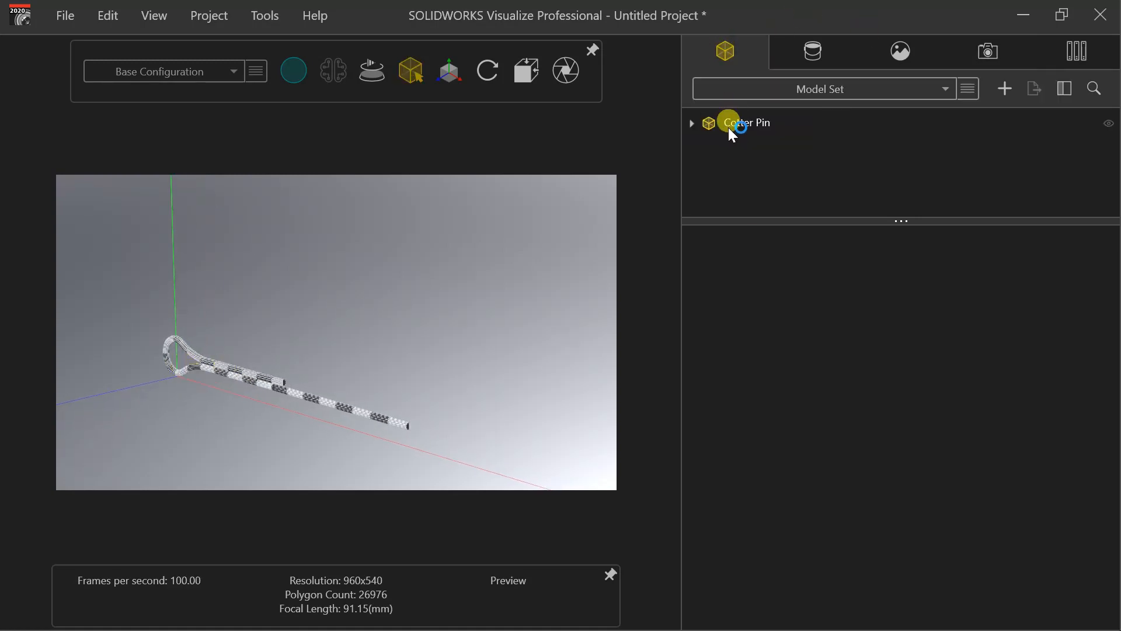
double_click(731, 126)
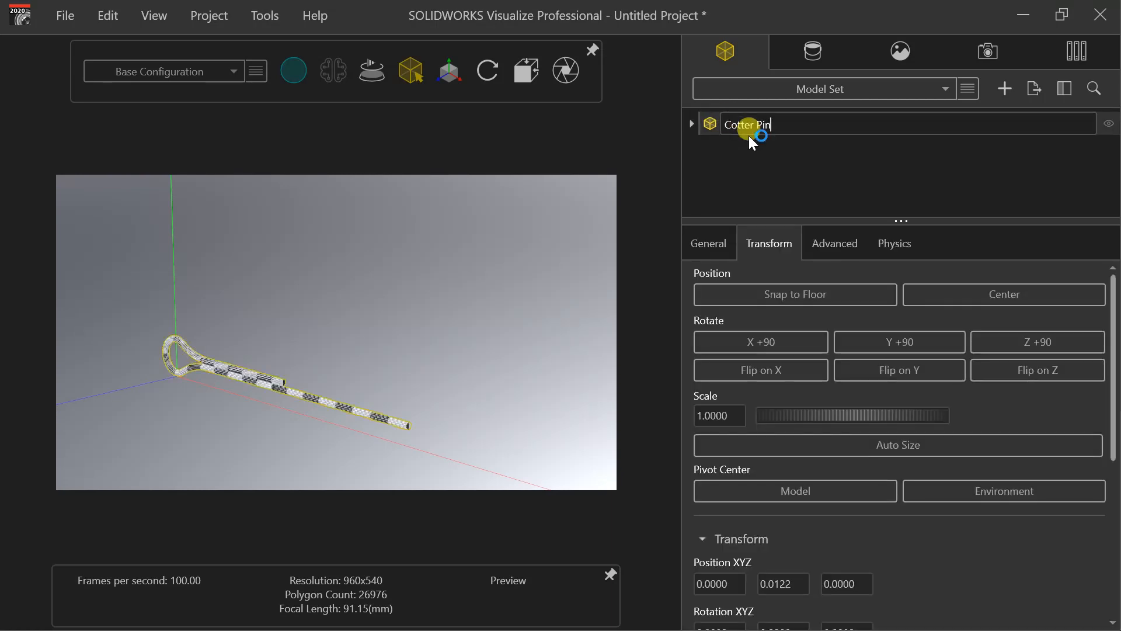
click(756, 144)
click(755, 125)
click(694, 124)
click(690, 123)
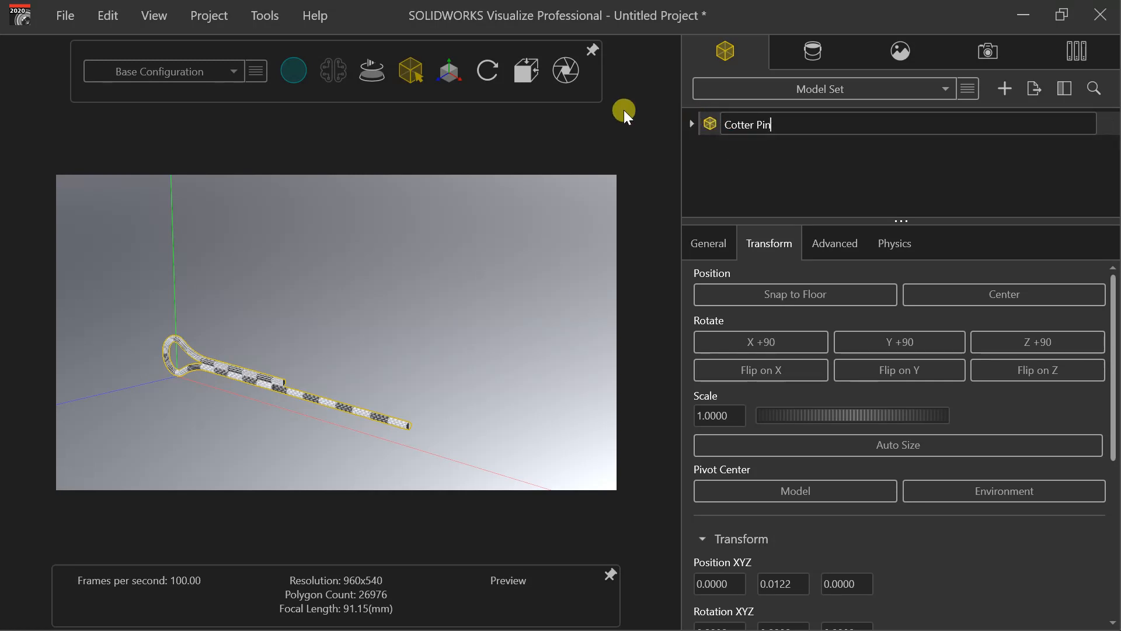
click(408, 70)
click(405, 267)
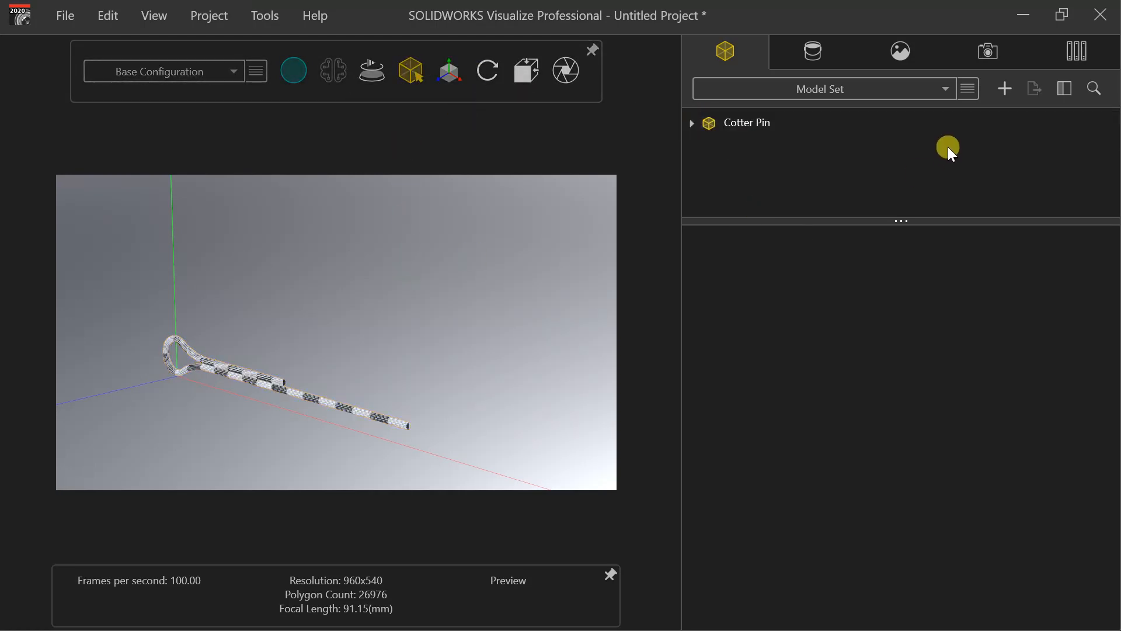
double_click(757, 128)
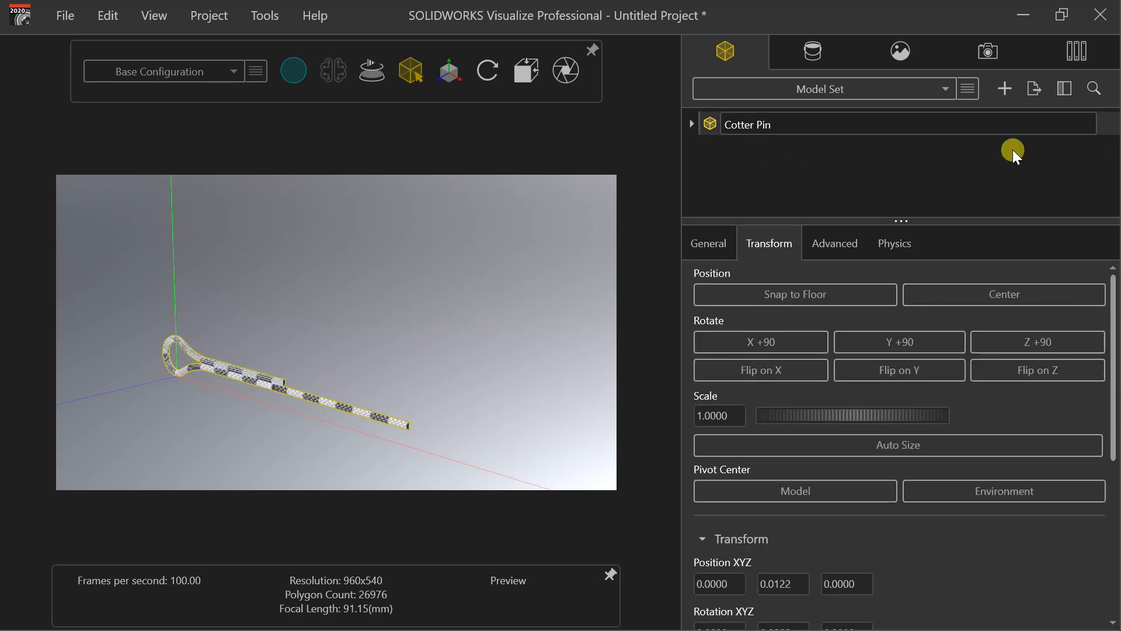
Hide the Cotter Pin model and show it again, and duplicate it twice.
click(1110, 129)
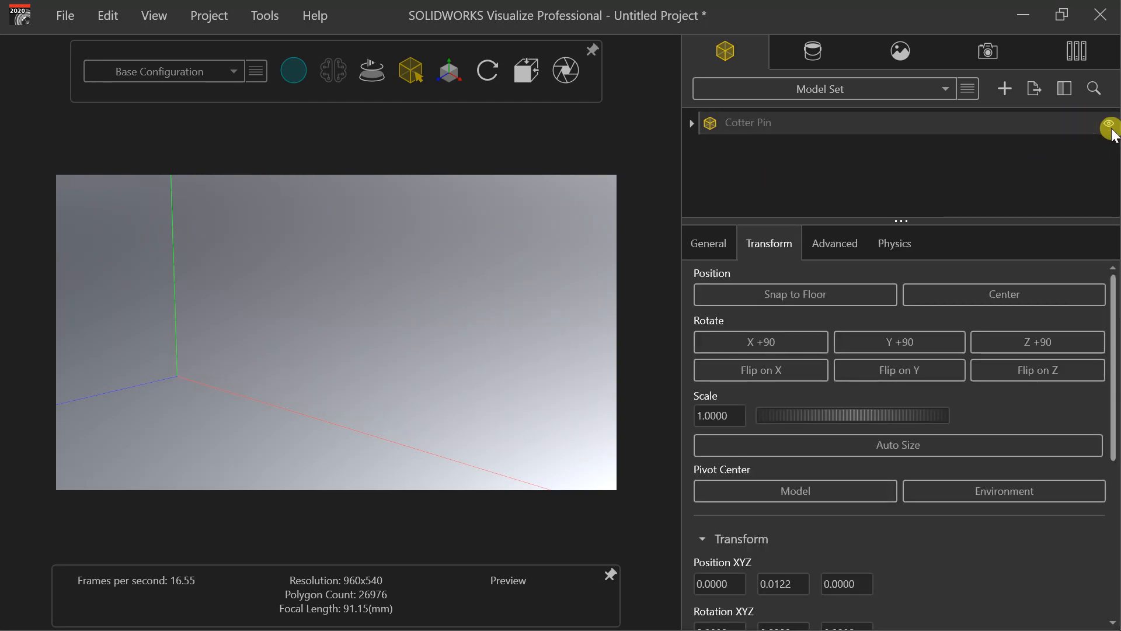
click(1109, 128)
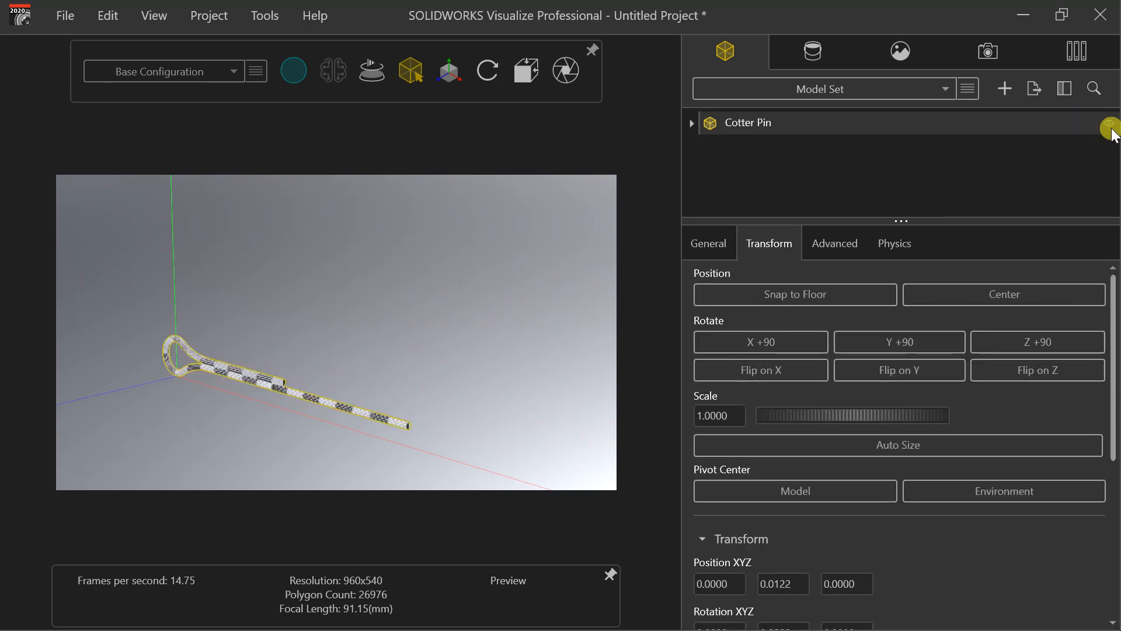
key(ctrl+d)
key(ctrl+d)
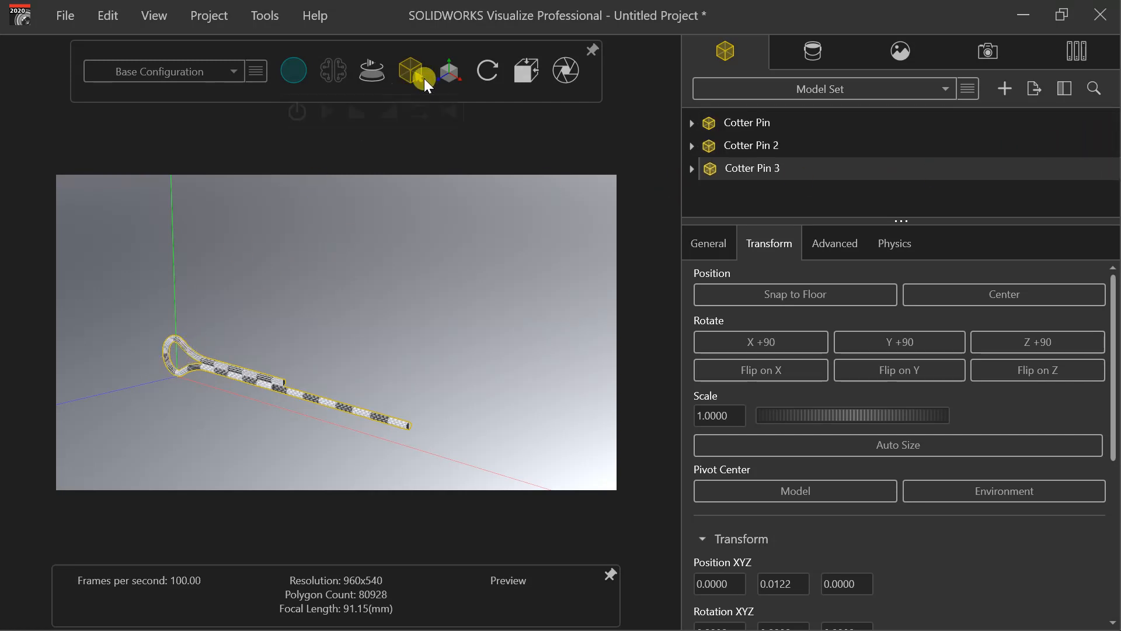
Move the Cotter Pin 3 copy back along the Z axis to about -0.2147 with the object manipulation tool.
click(448, 71)
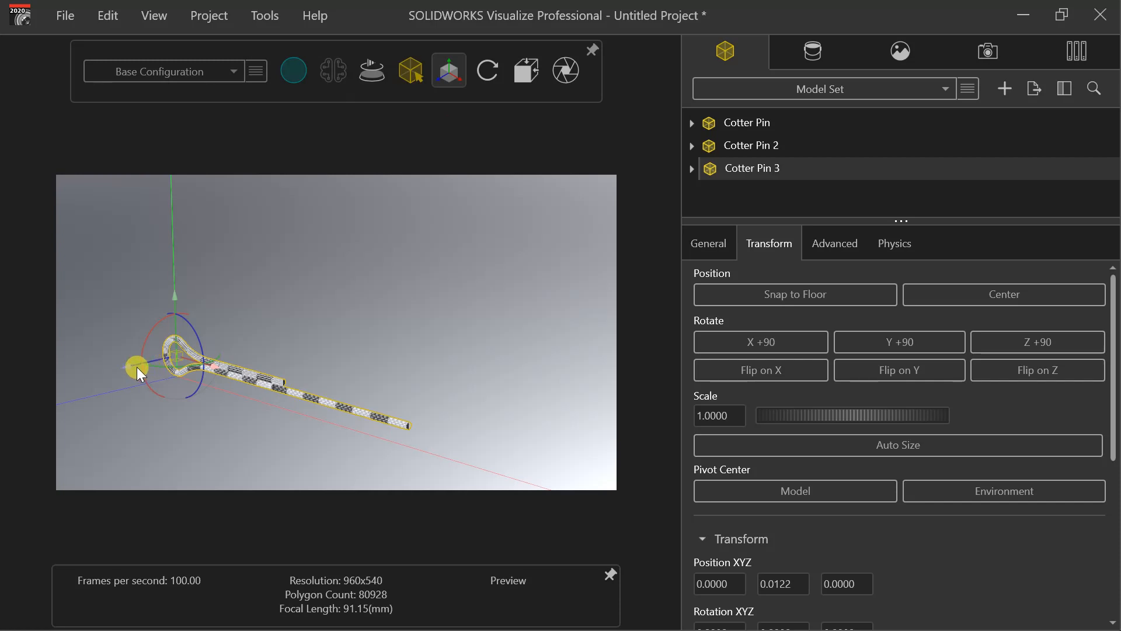
drag(132, 367, 441, 346)
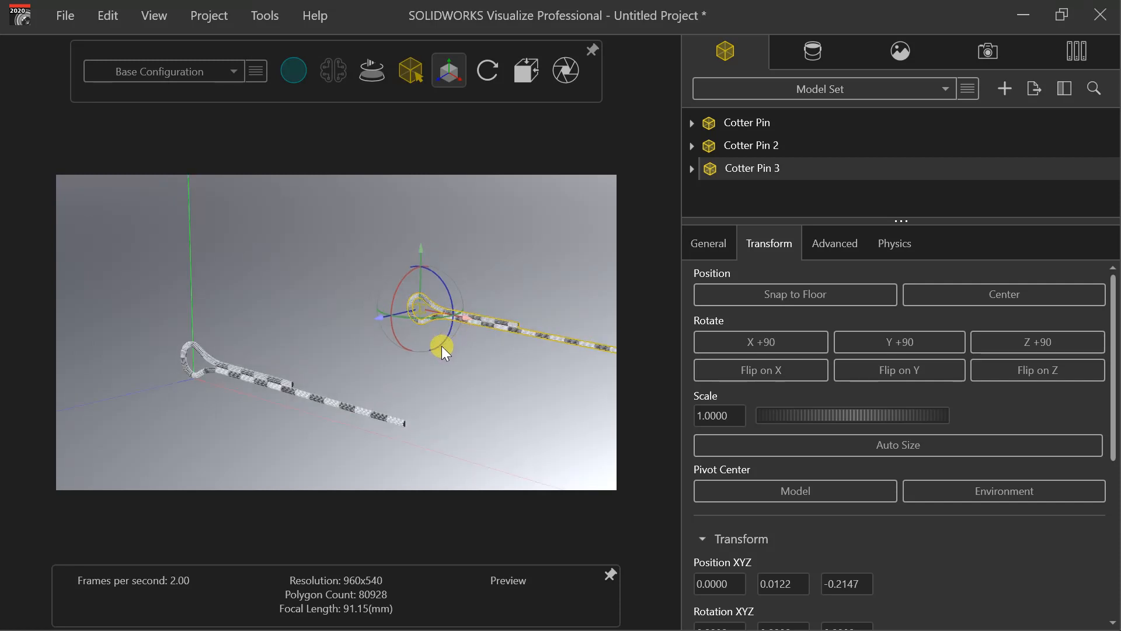
scroll(443, 345, up, 1)
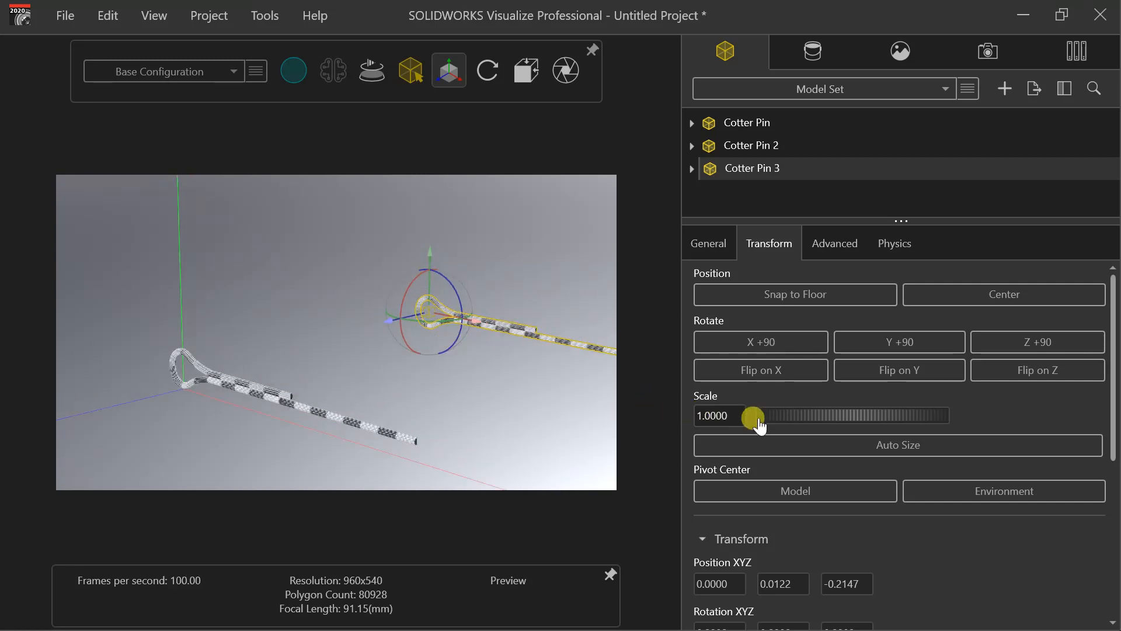
Scale the Cotter Pin 3 copy up to about 4.5333 and snap it to the floor.
drag(762, 418, 968, 419)
click(813, 297)
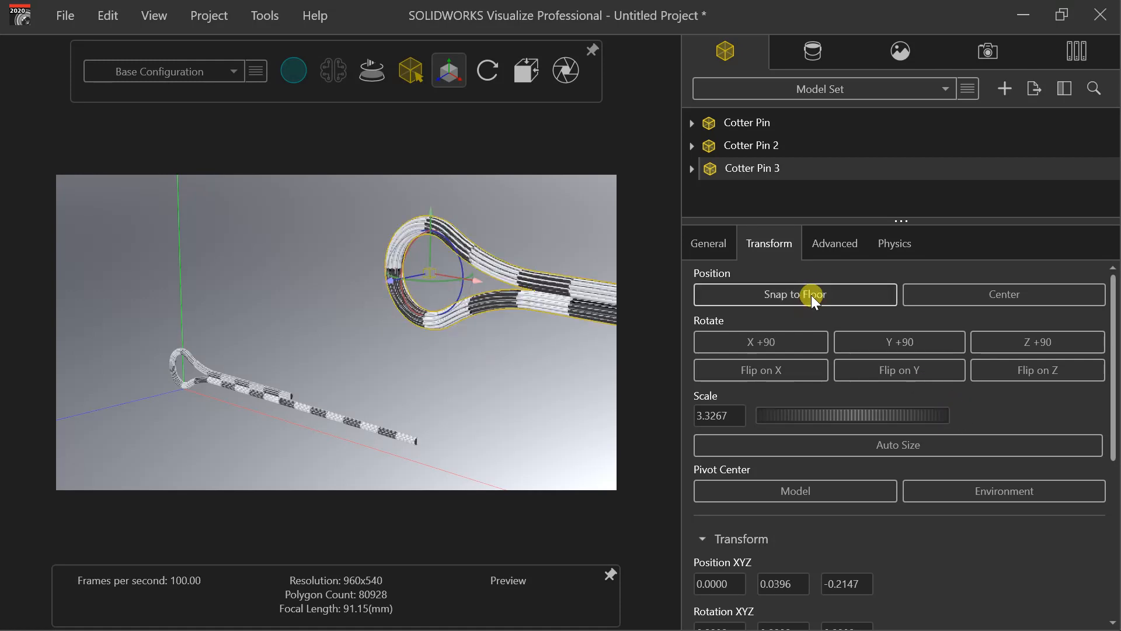
drag(791, 412, 894, 416)
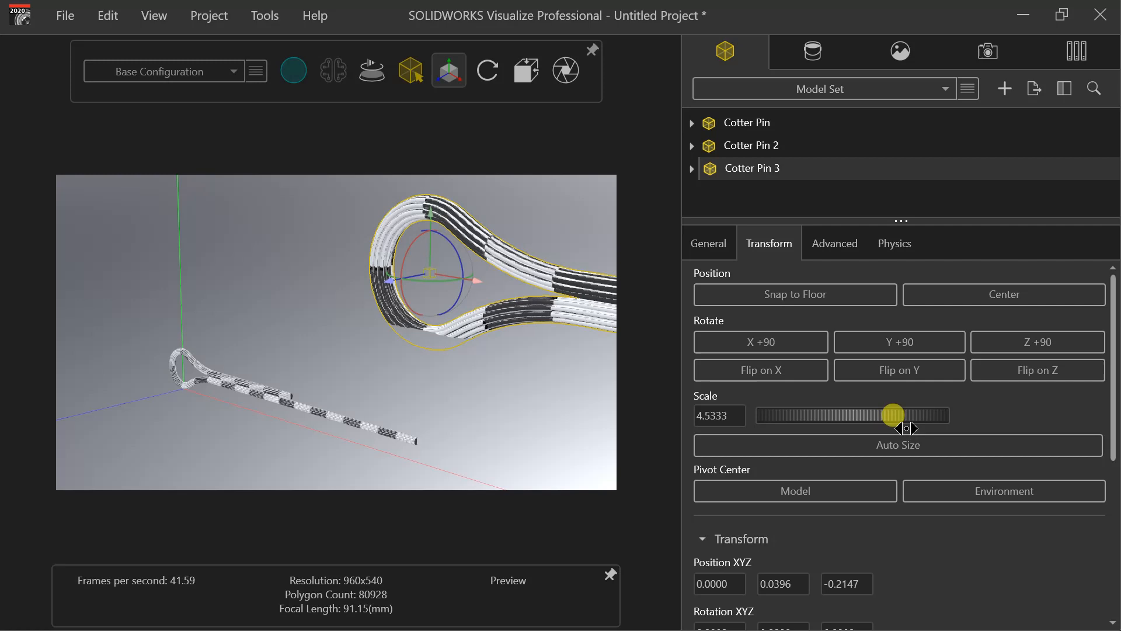
click(773, 297)
scroll(461, 341, down, 1)
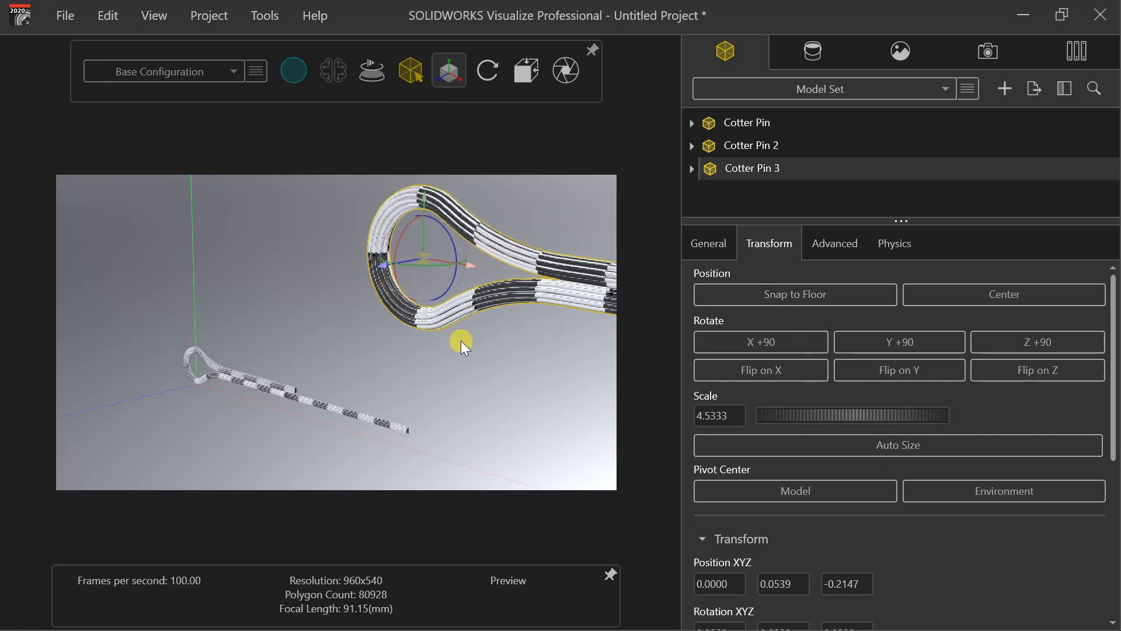
Scale the Cotter Pin 2 copy up to about 1.4733.
click(244, 377)
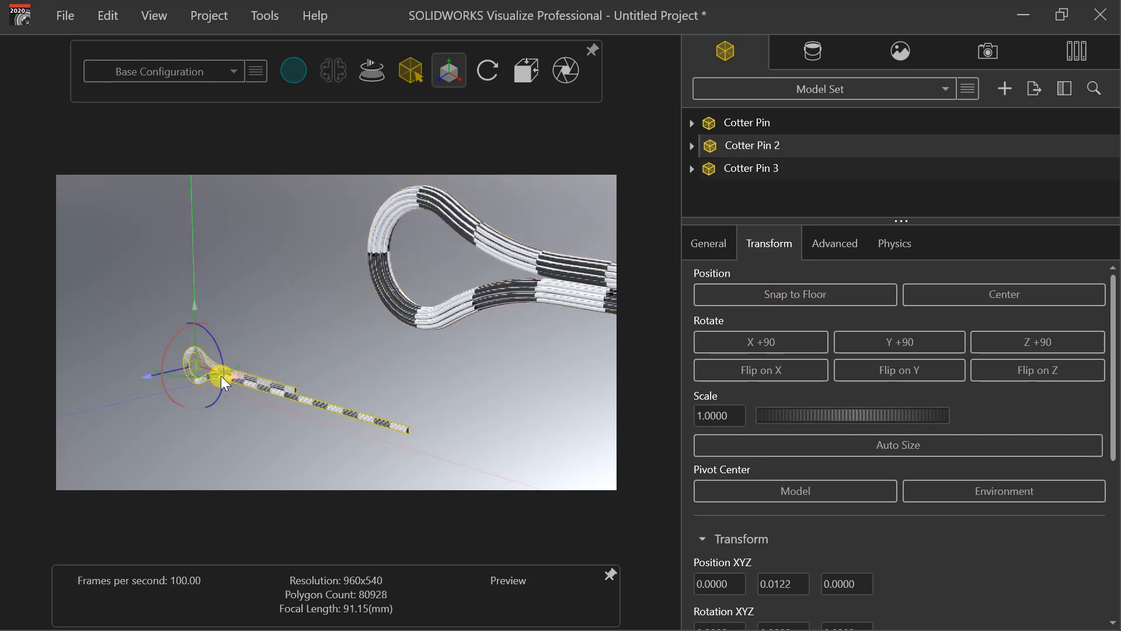
mouse_move(806, 409)
mouse_down()
mouse_move(863, 412)
mouse_move(808, 419)
mouse_up()
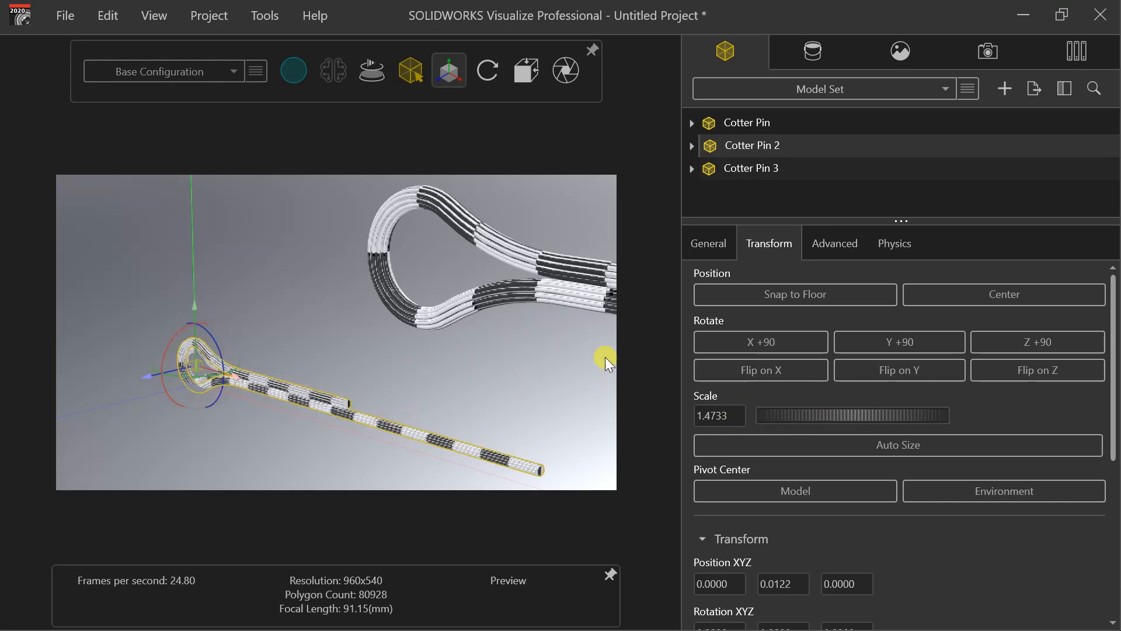
Move the Cotter Pin 2 copy back along the Z axis to about -0.0531 and scale the original Cotter Pin up to about 1.5933.
click(748, 168)
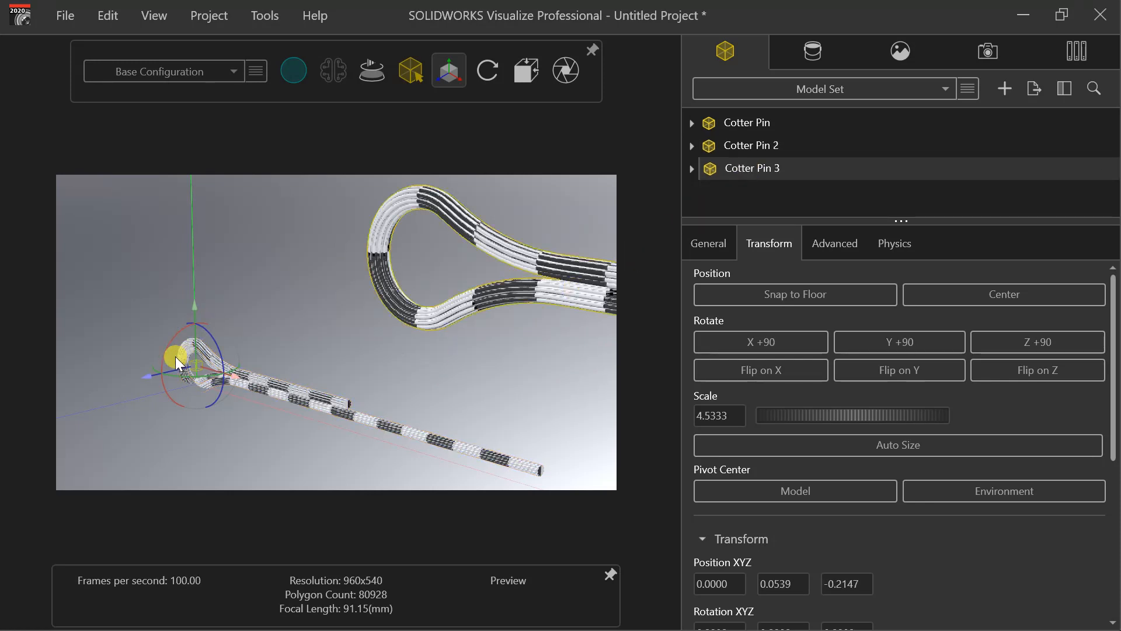
click(154, 377)
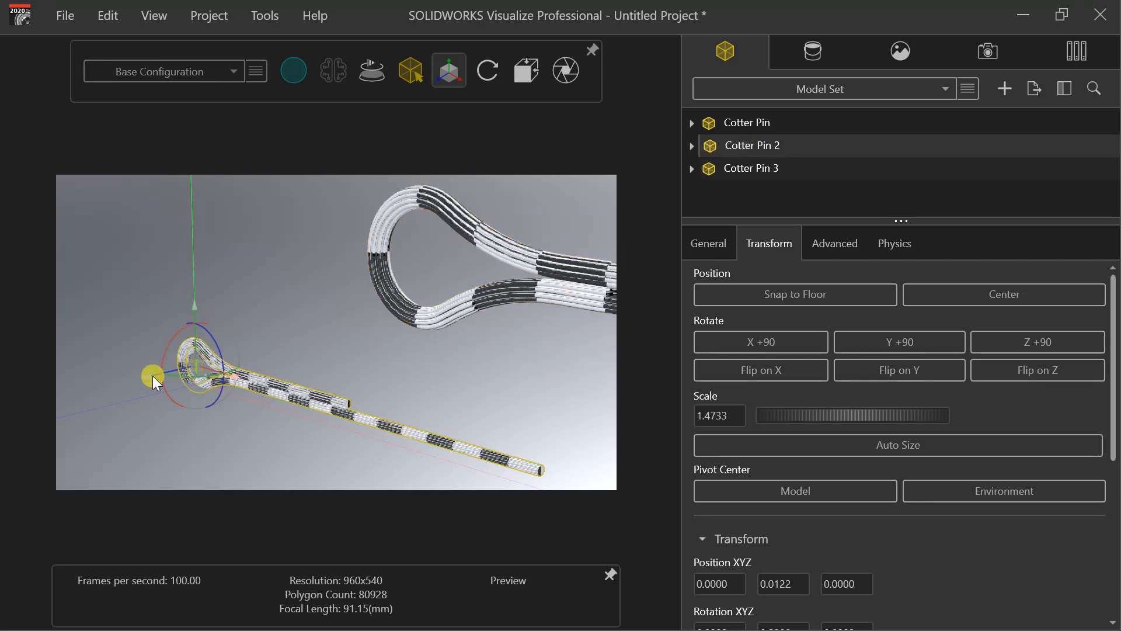
drag(152, 376, 218, 349)
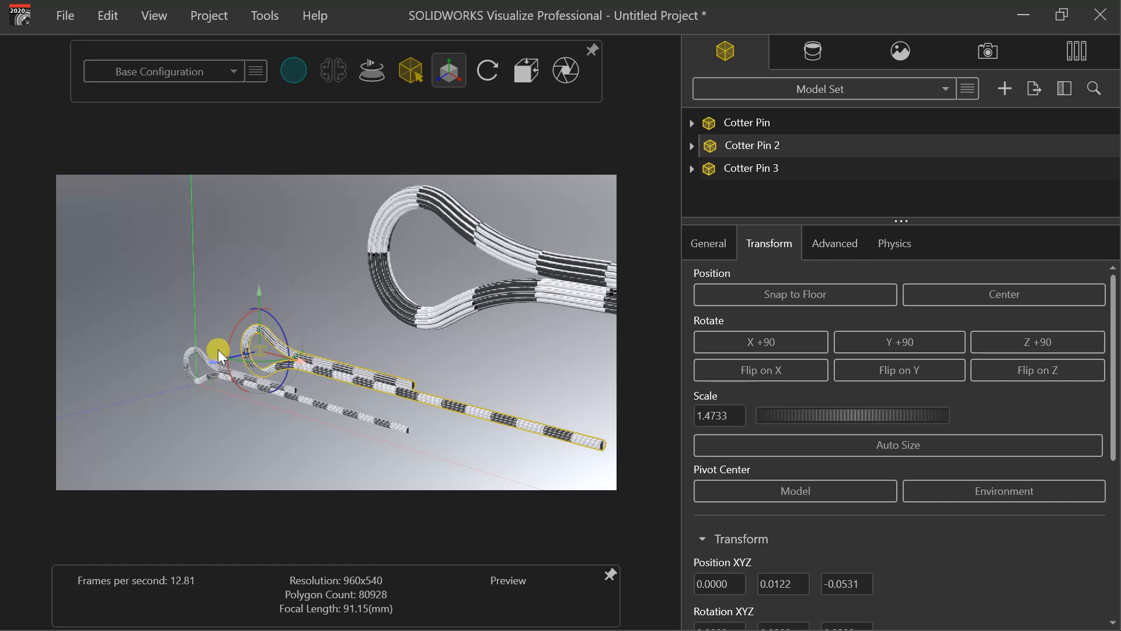
click(205, 376)
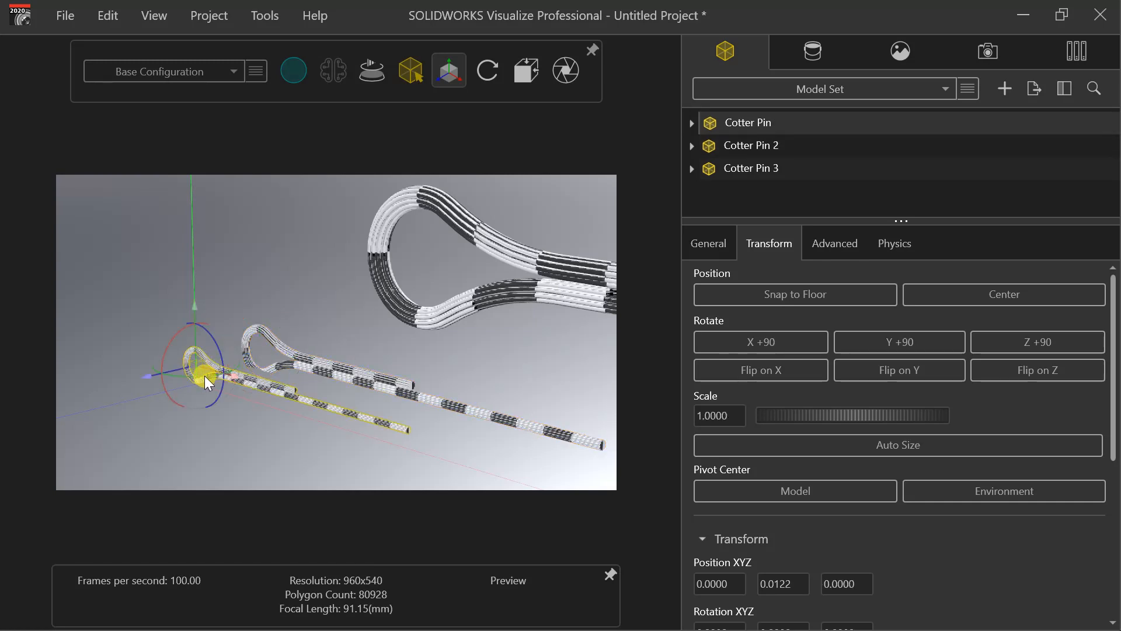
drag(755, 416, 793, 425)
Shift Cotter Pin 2 along the X axis to about -0.0322 and the original Cotter Pin to about -0.0487.
click(415, 395)
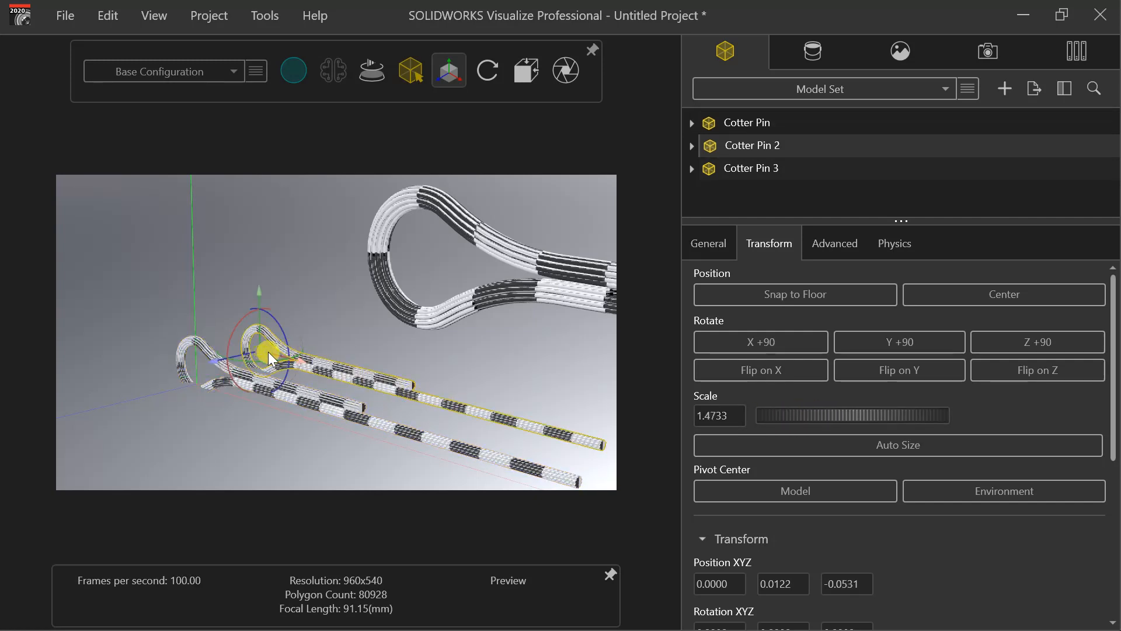
drag(268, 351, 181, 376)
click(234, 377)
click(240, 347)
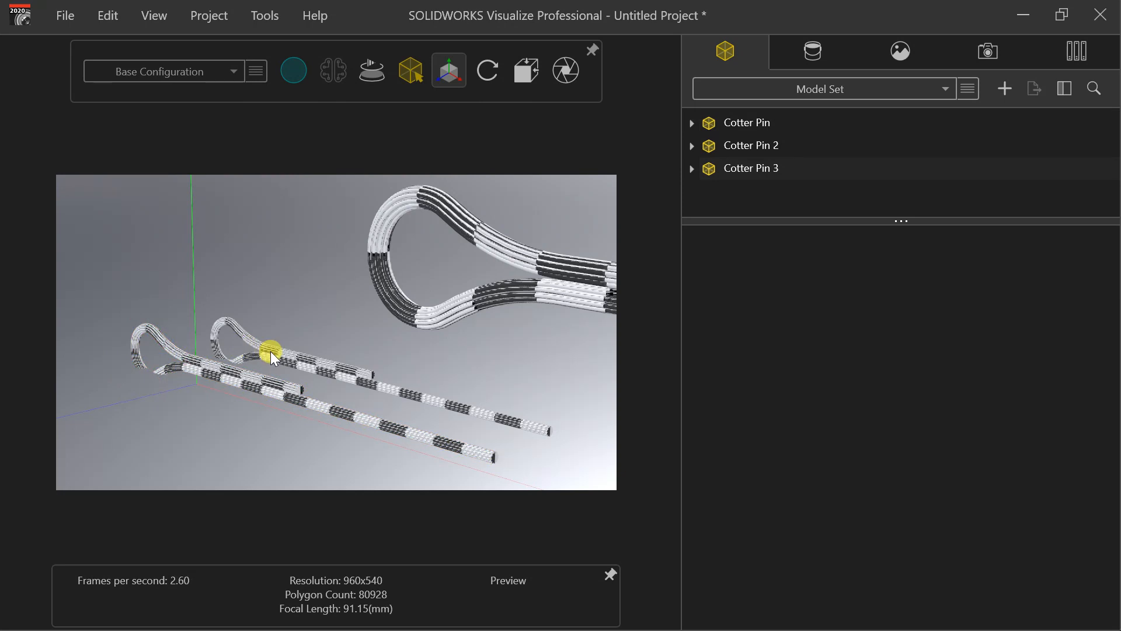
Move Cotter Pin 2 further back along the Z axis to about -0.0843, and snap it and the original Cotter Pin to the floor.
click(272, 352)
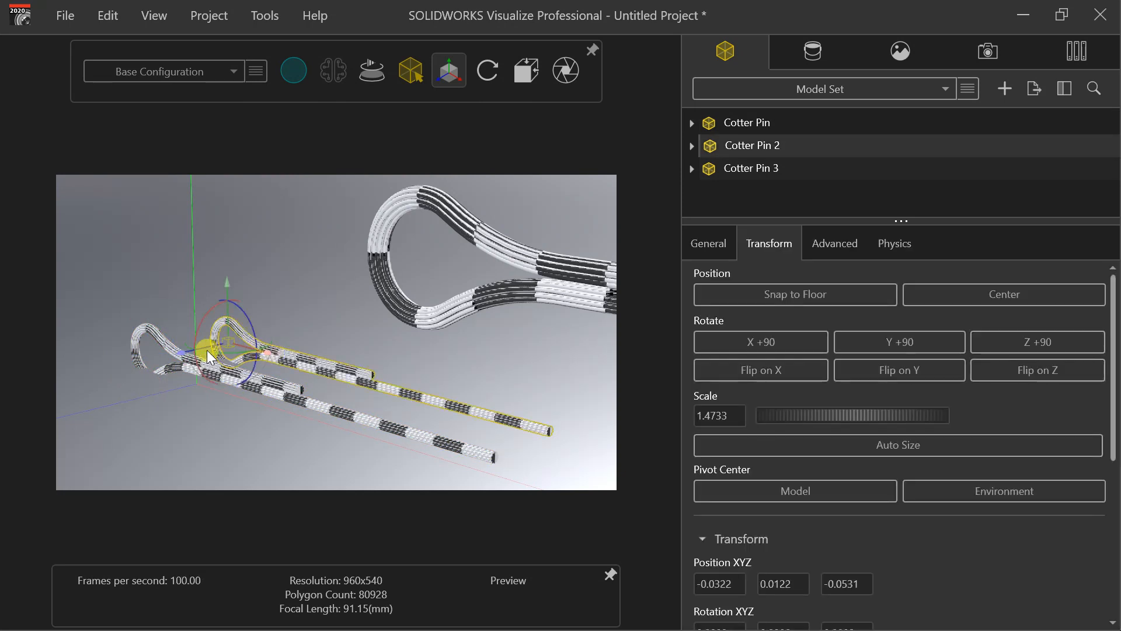
drag(204, 347, 237, 328)
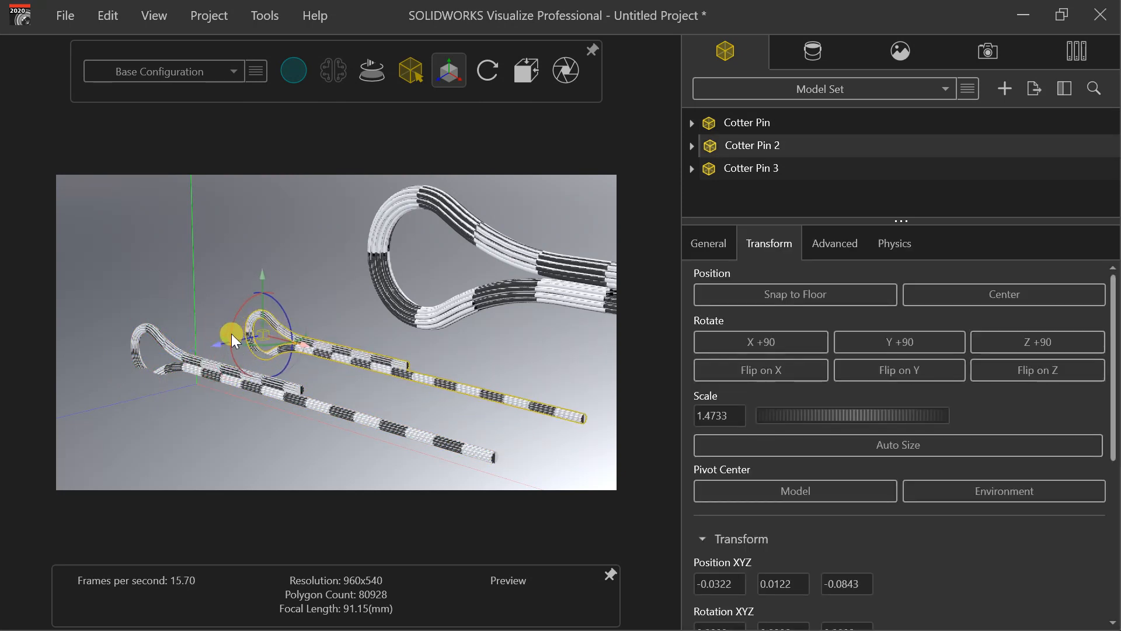
click(763, 289)
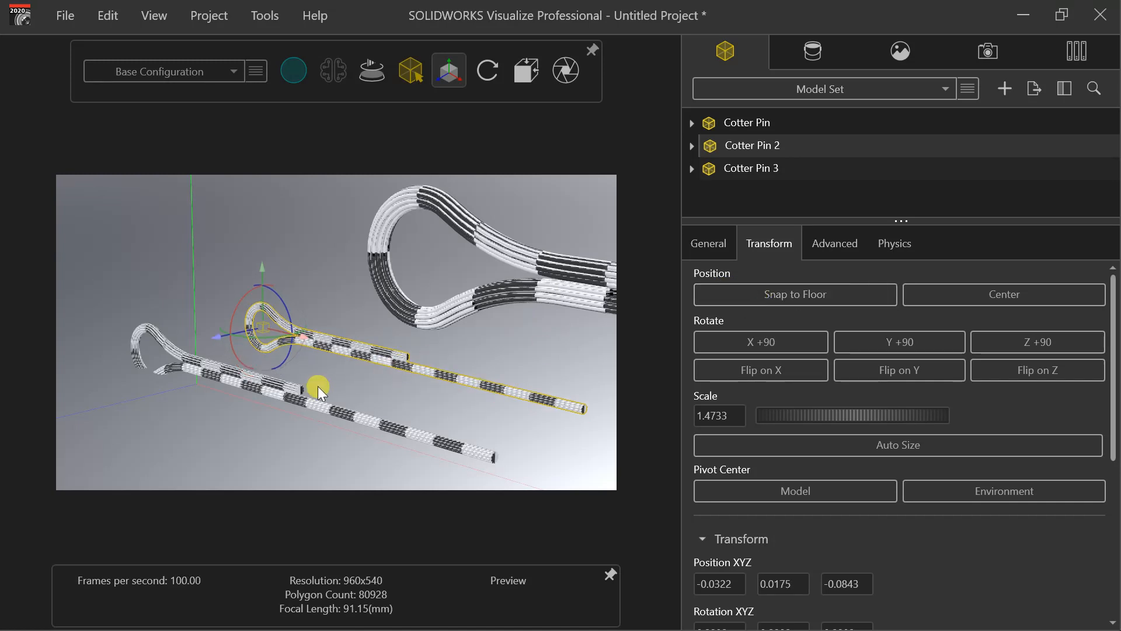
click(315, 401)
click(744, 294)
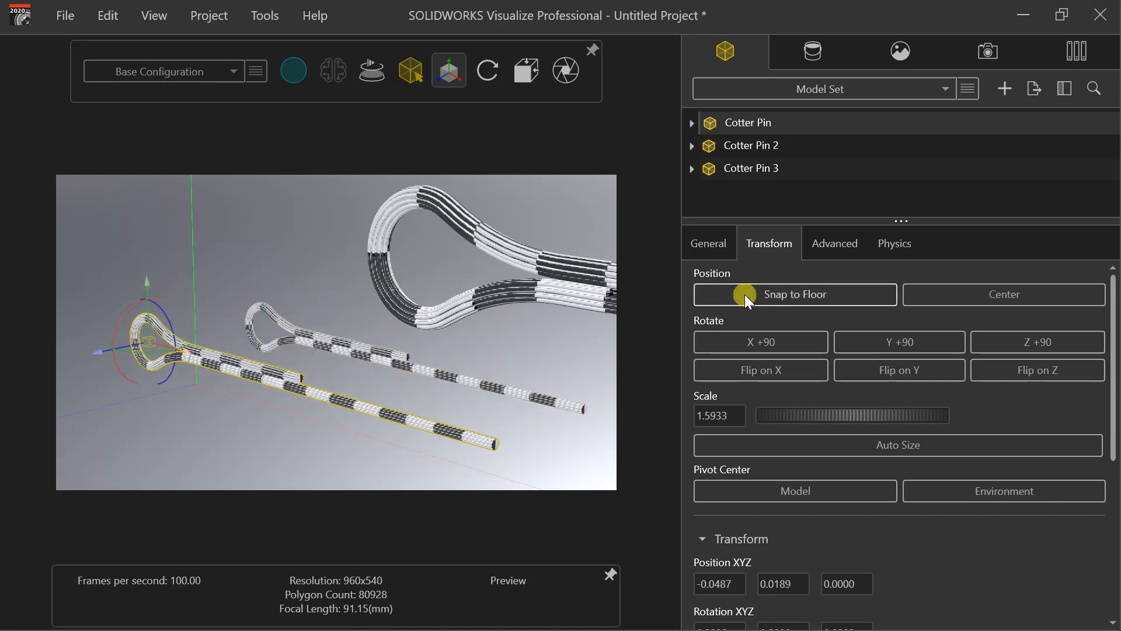
Move the original Cotter Pin forward along the X axis to about 0.0041.
click(244, 355)
drag(167, 348, 212, 387)
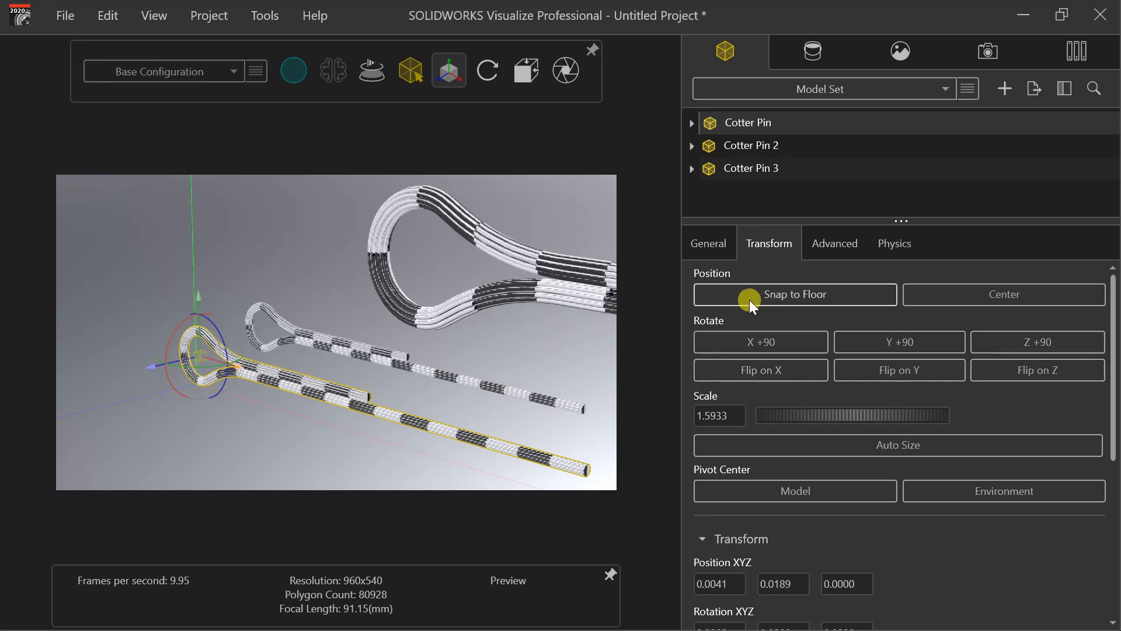
click(416, 371)
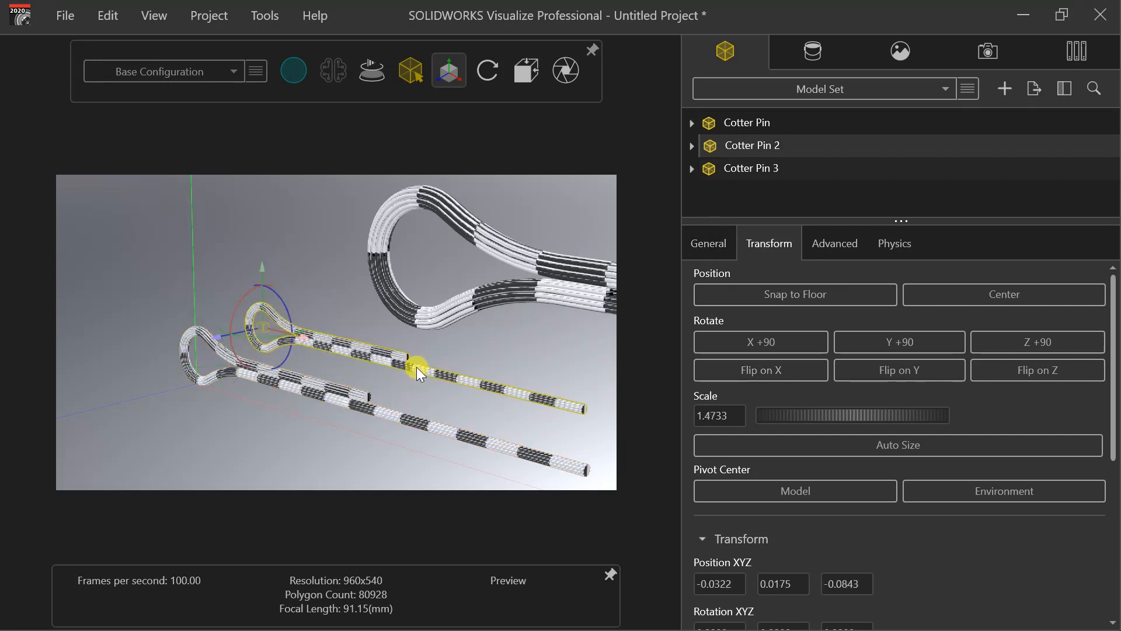
click(395, 419)
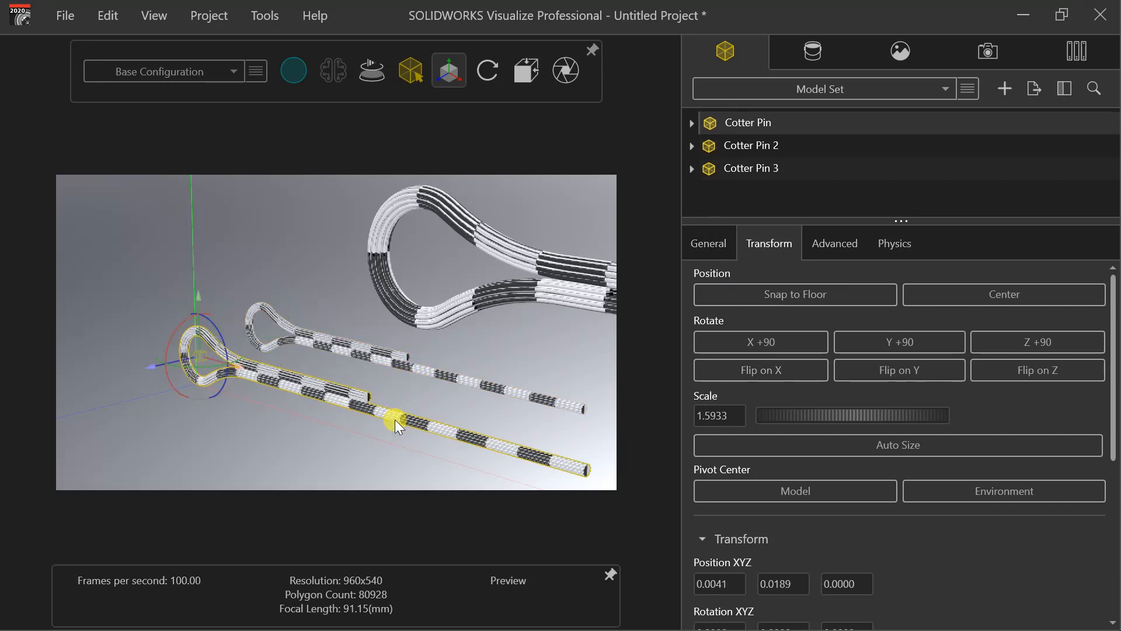
Set the scale of both Cotter Pin 2 and the original Cotter Pin to 1.5.
click(398, 366)
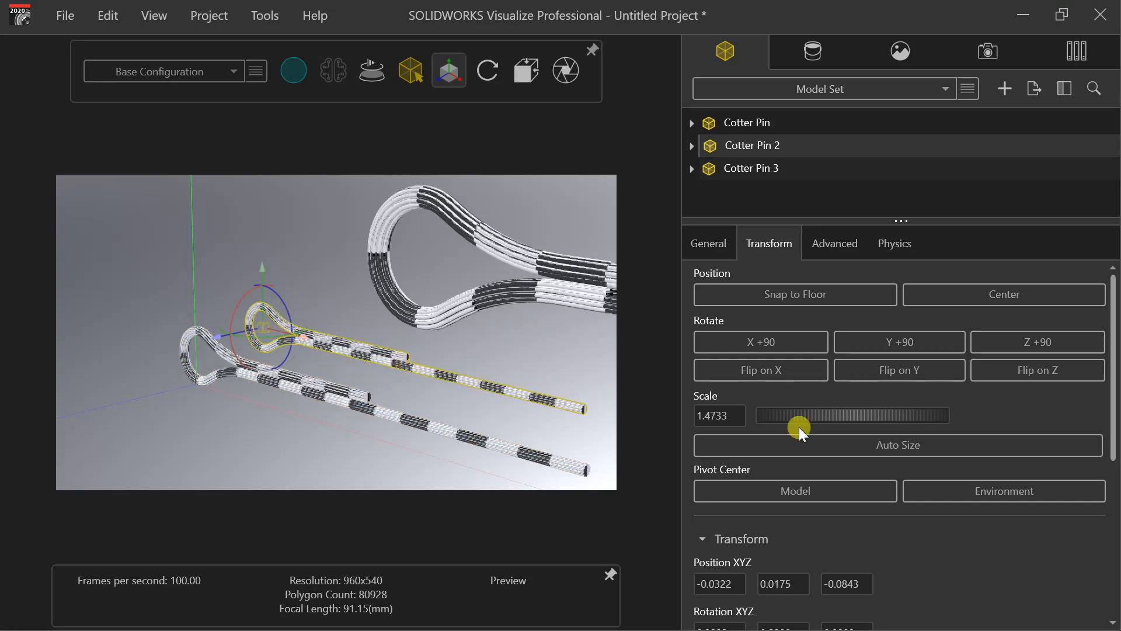
click(727, 418)
double_click(721, 420)
text(1.5)
key(Return)
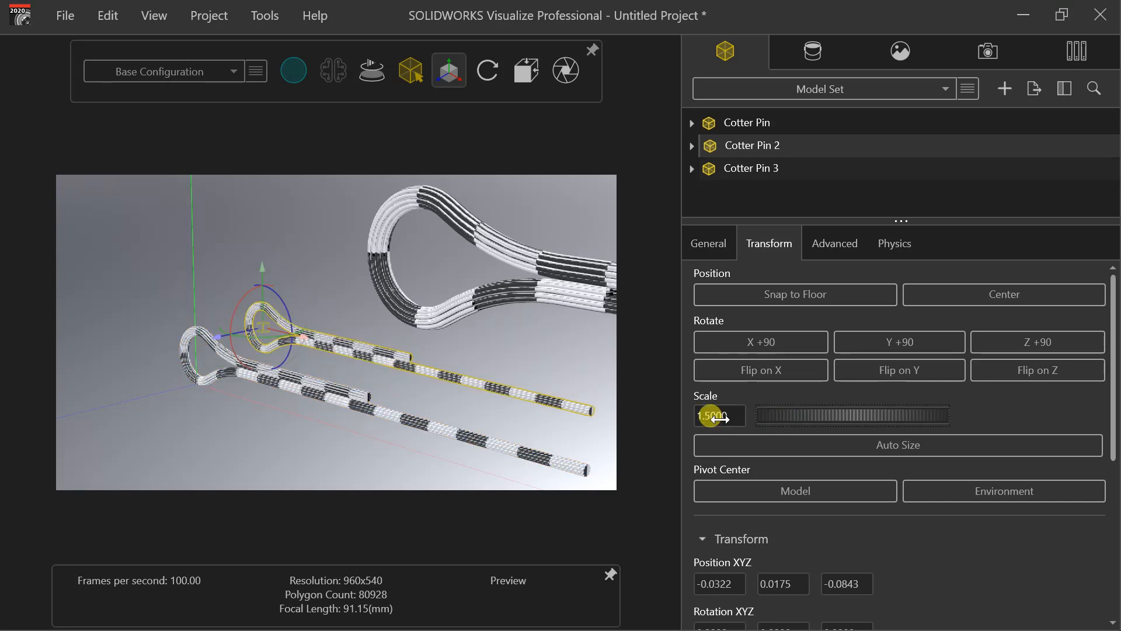
click(492, 445)
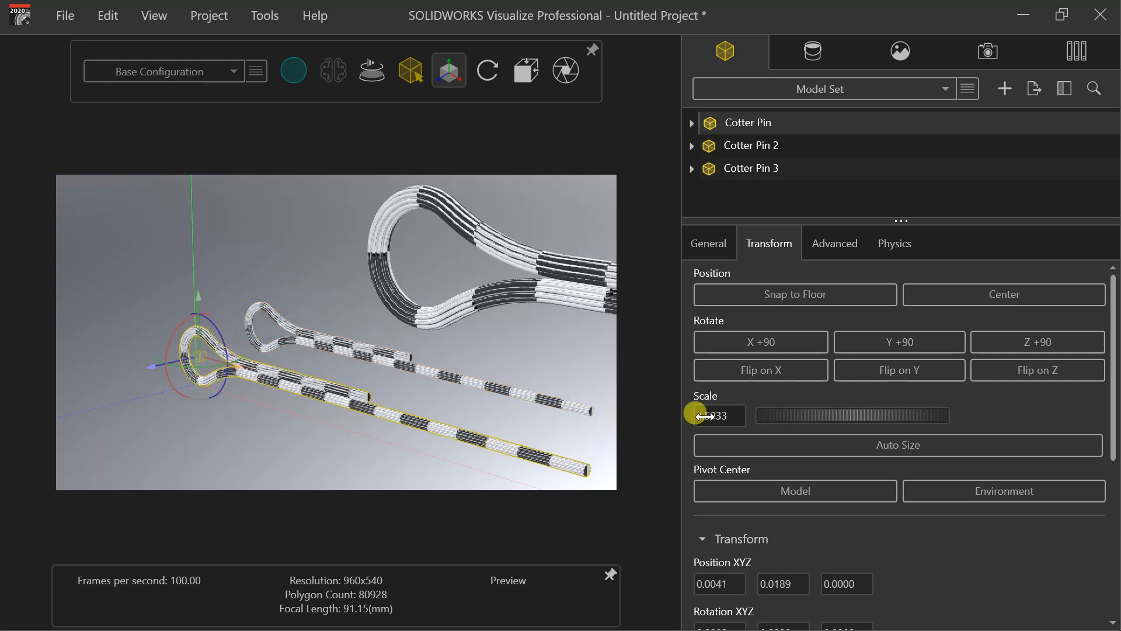
text(1.5)
key(Return)
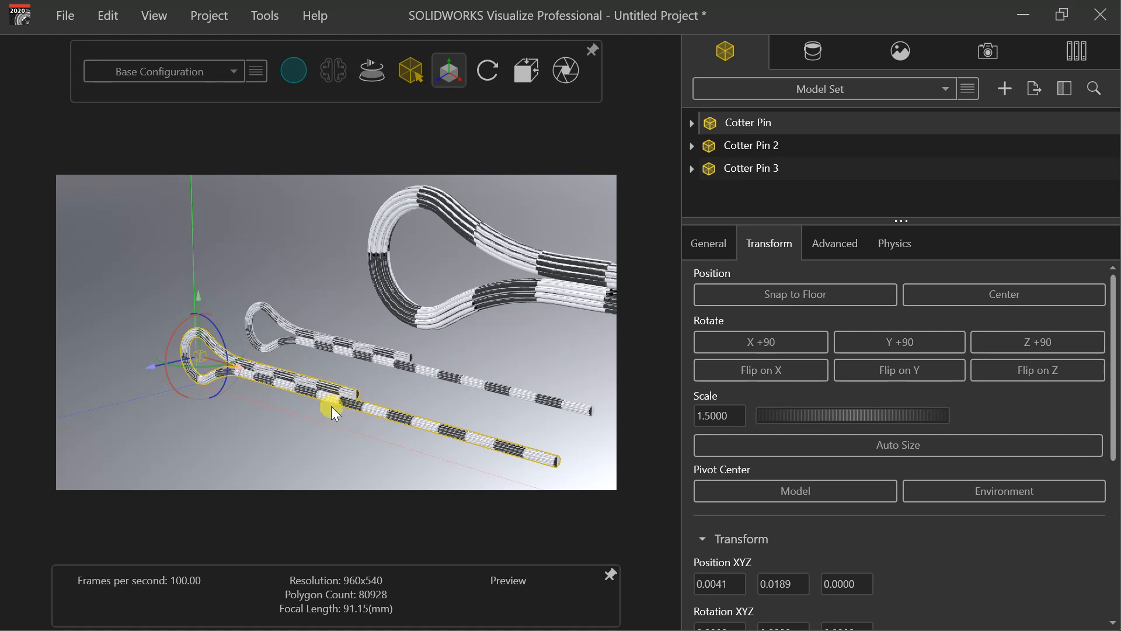
Apply the copper appearance from the local Metal library to the original Cotter Pin, and chrome to Cotter Pin 2 and Cotter Pin 3.
click(1035, 51)
click(853, 248)
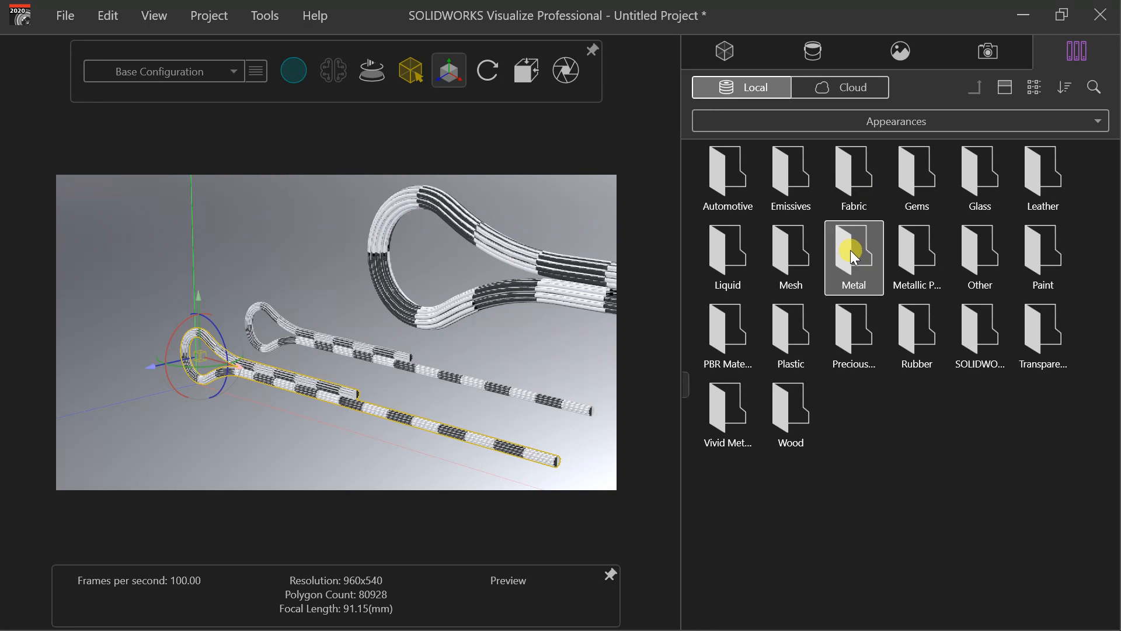
double_click(851, 250)
drag(717, 247, 266, 380)
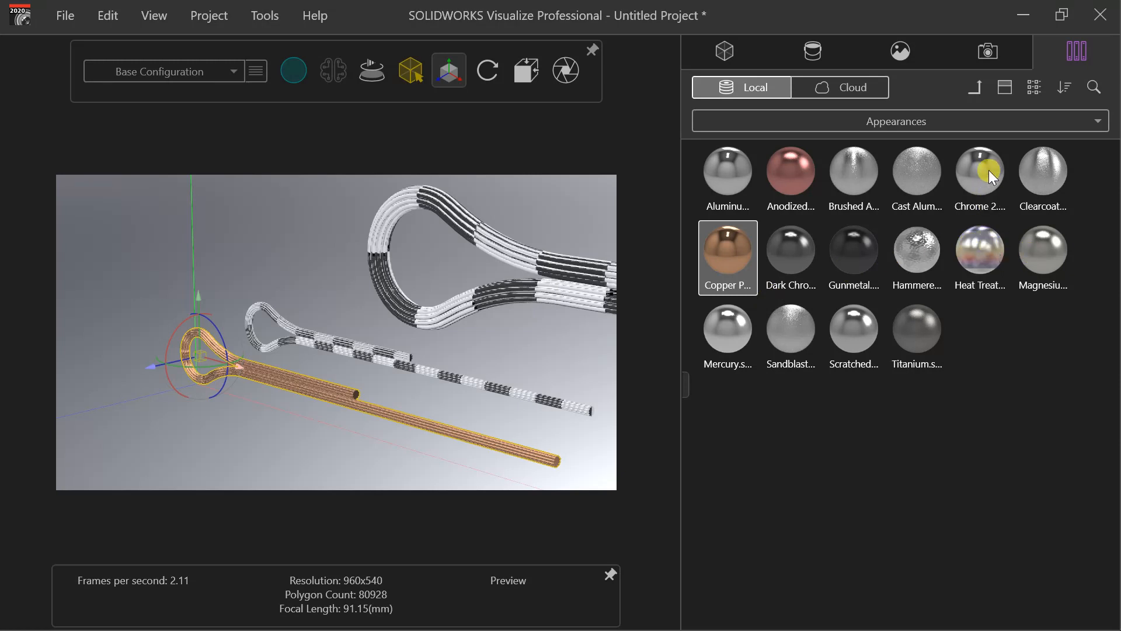
drag(989, 170, 331, 338)
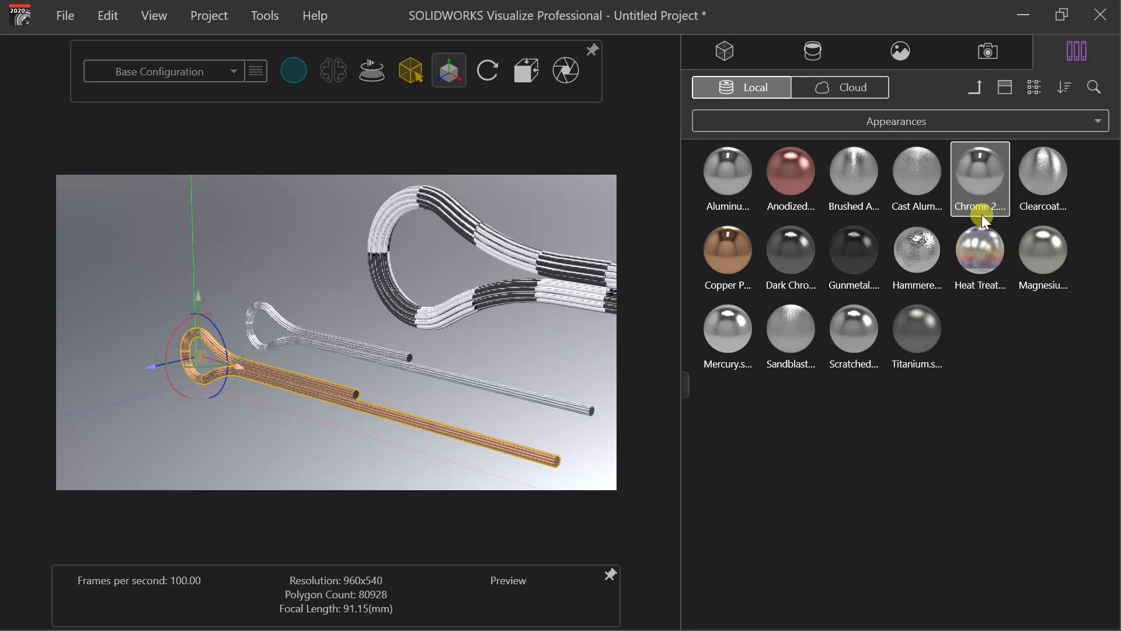
drag(983, 215, 540, 262)
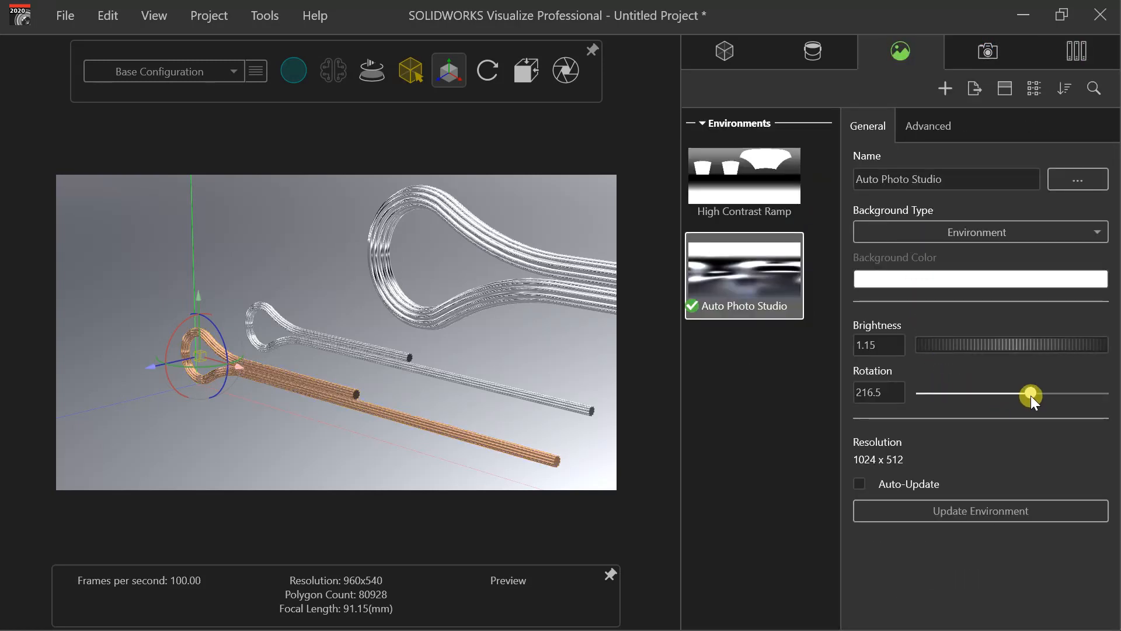
Set the rotation of the Auto Photo Studio environment to about 229.3.
drag(1032, 395, 1038, 395)
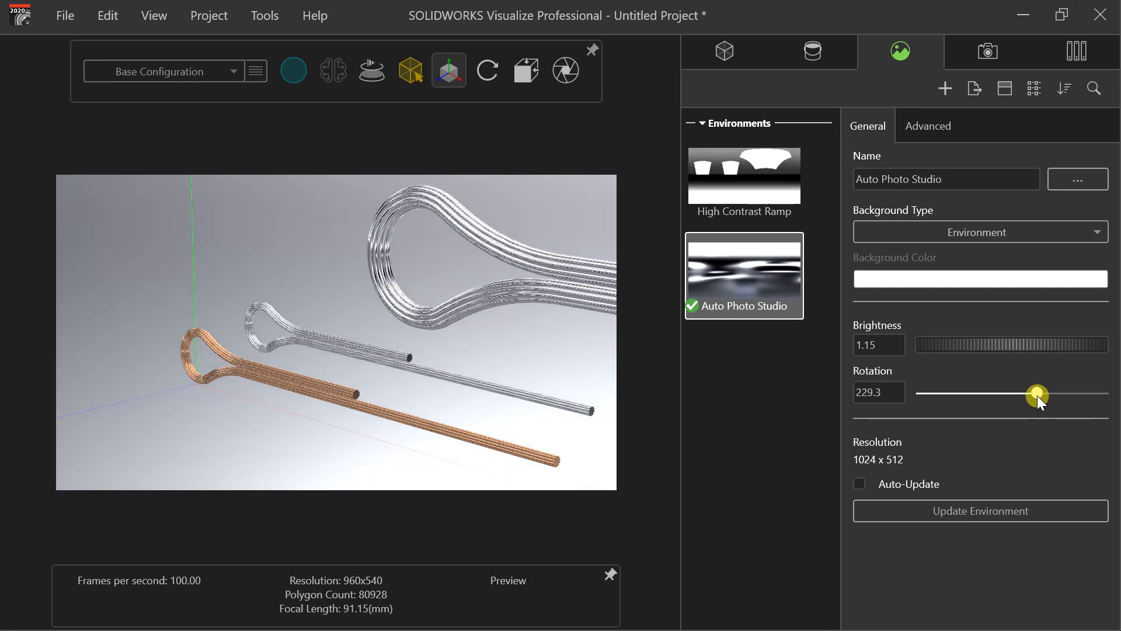
Scale the Cotter Pin 3 copy up to about 4.88 and snap it to the floor.
click(726, 58)
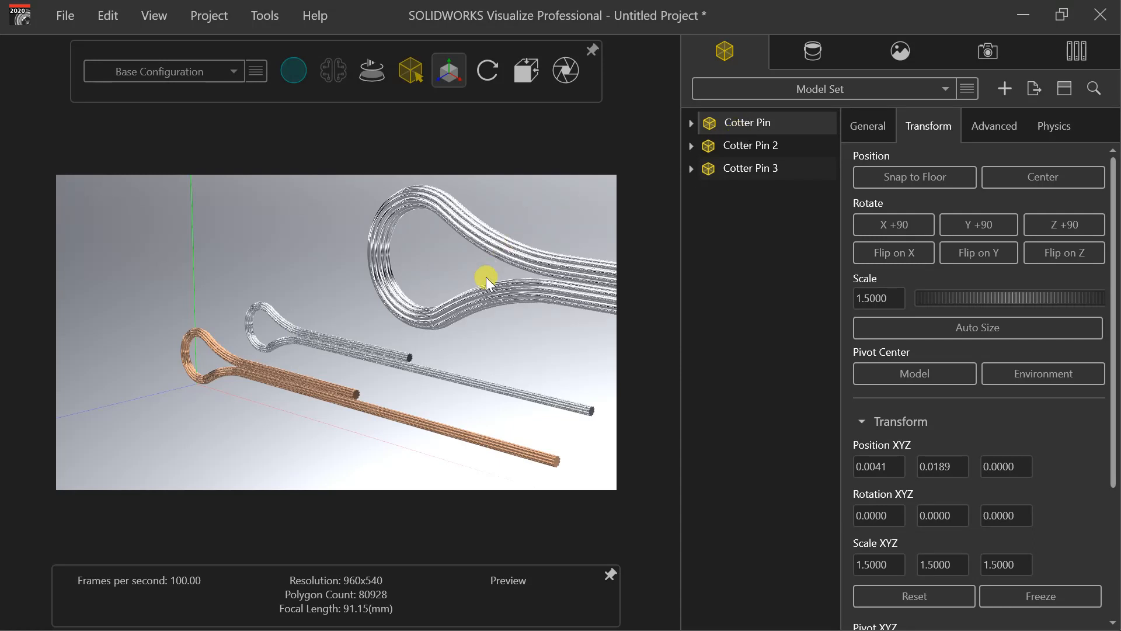
click(492, 292)
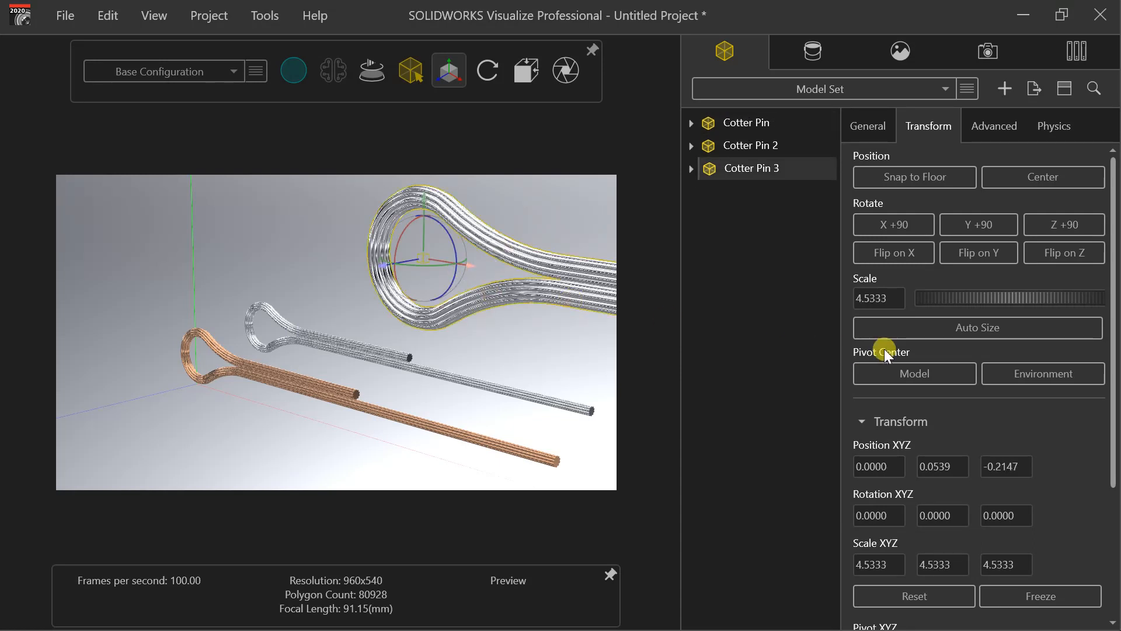
drag(926, 299, 959, 301)
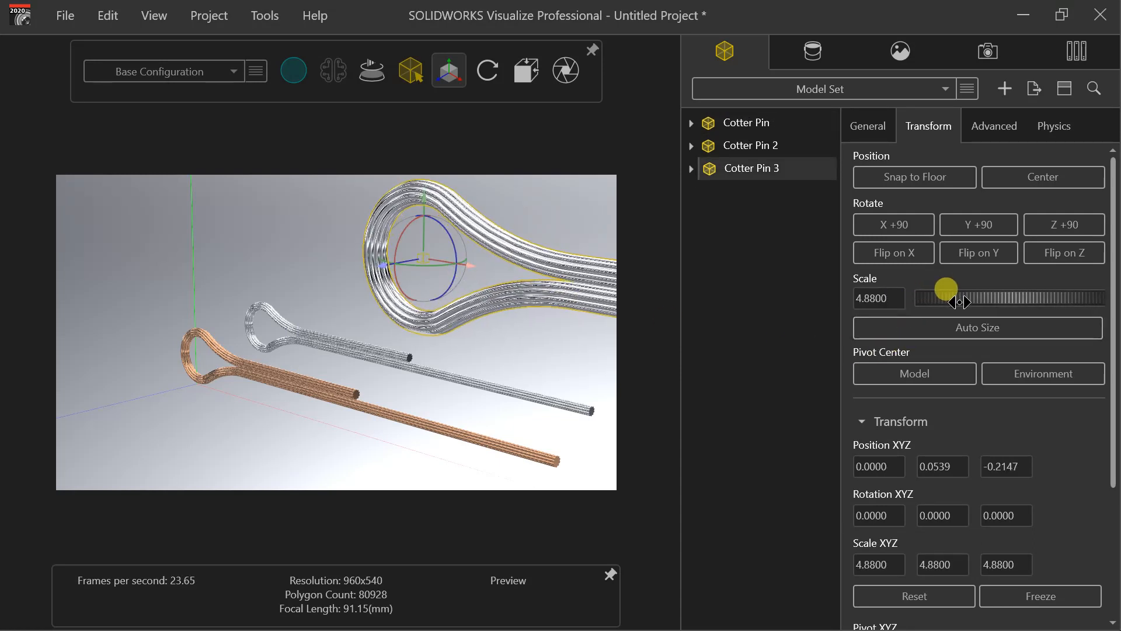
click(926, 178)
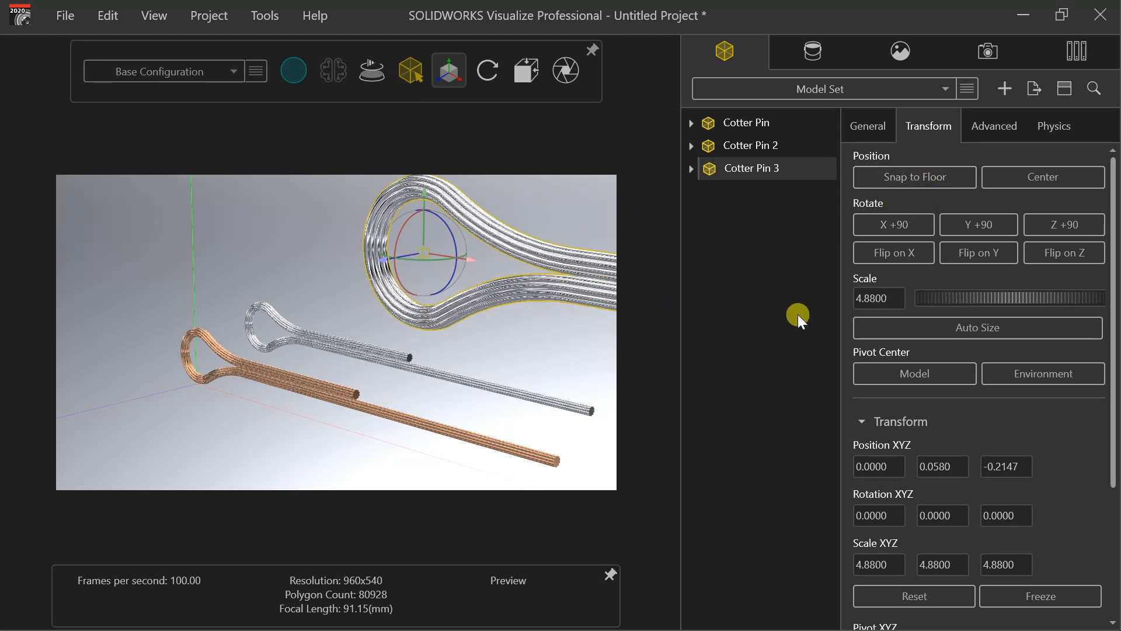
Set the scale of Cotter Pin 3 to 4.5 and clear the selection.
double_click(879, 298)
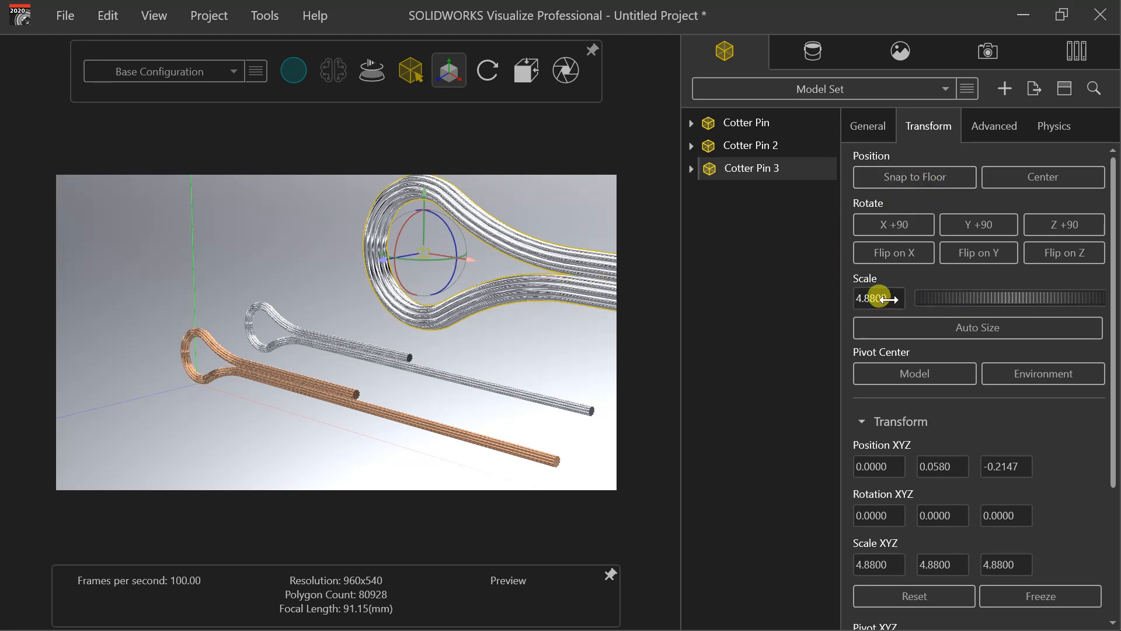
text(4)
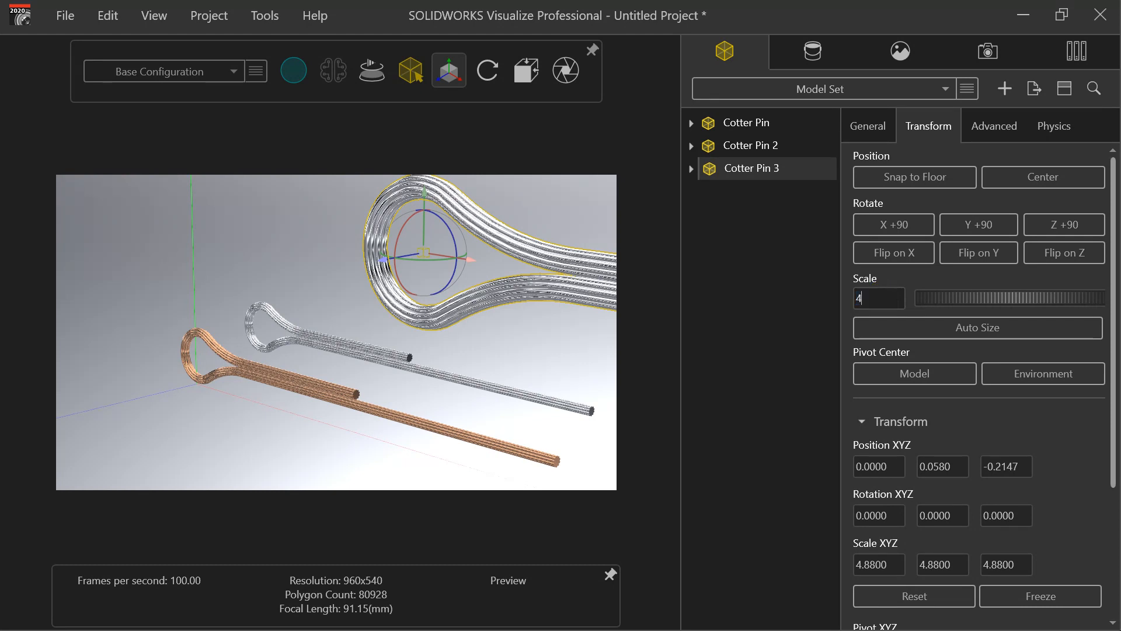
text(.5)
key(Return)
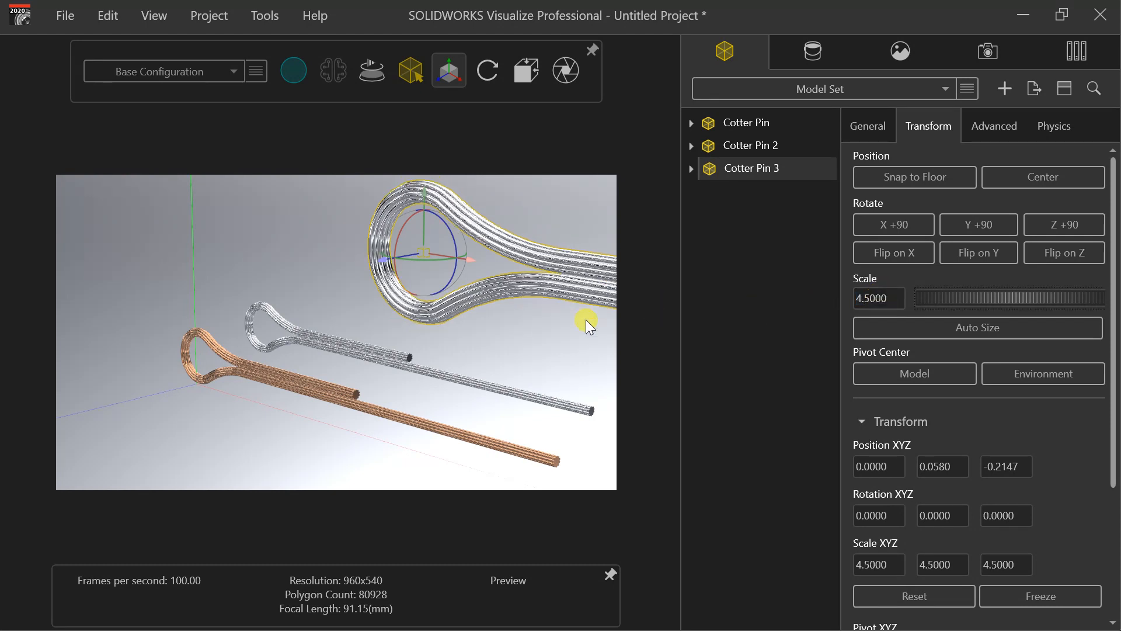
click(204, 455)
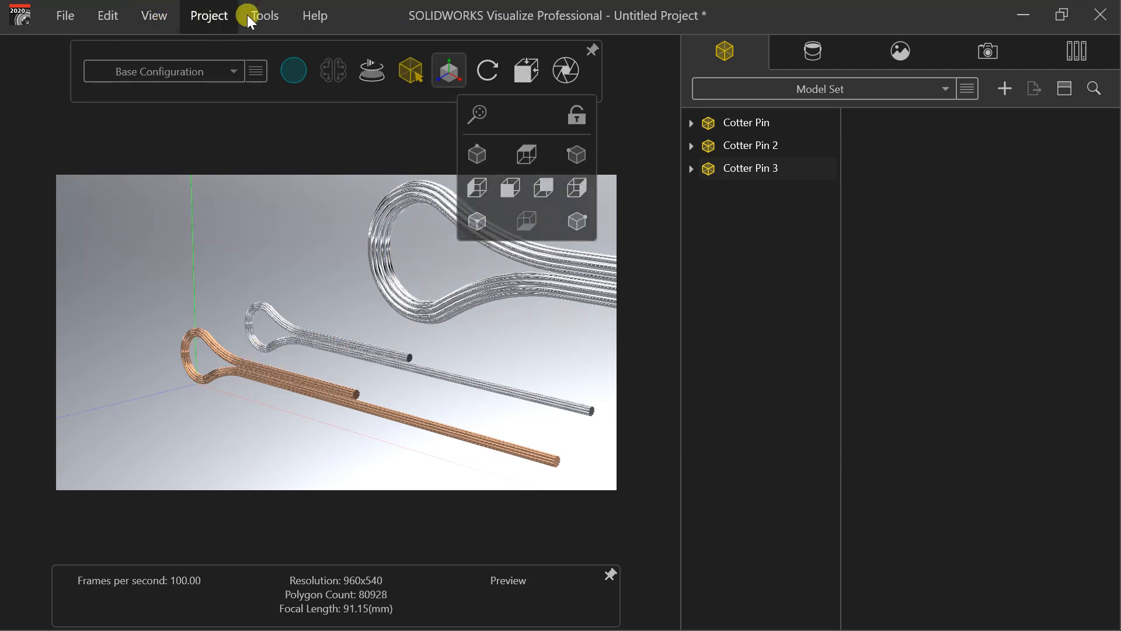
Render the scene to a JPEG image in Render output mode using the default profile.
click(266, 15)
click(295, 74)
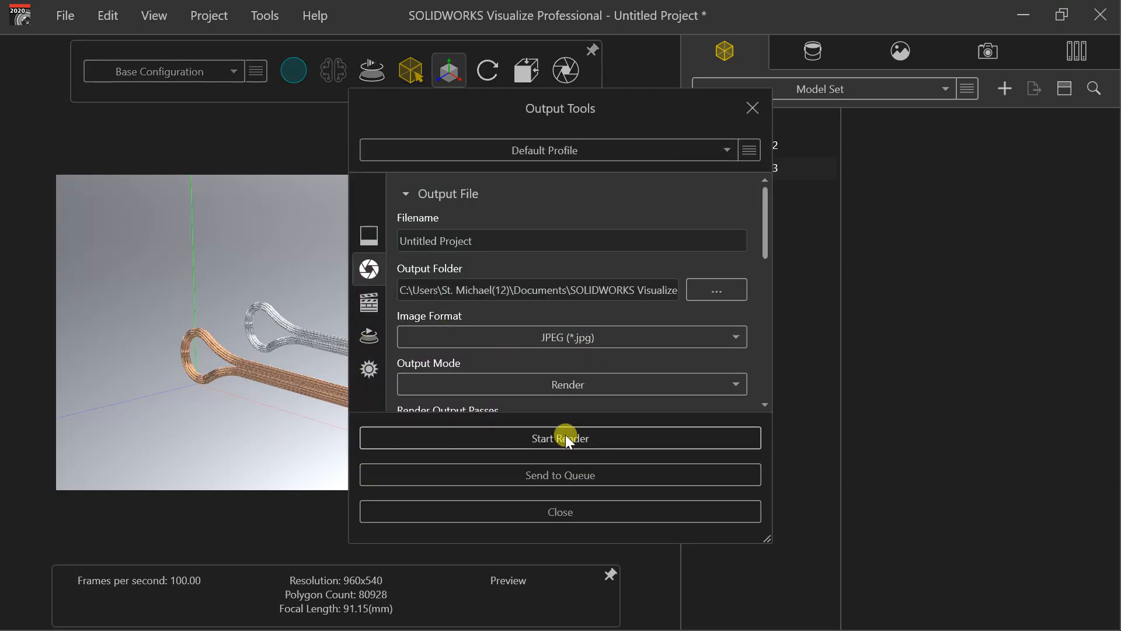
click(565, 436)
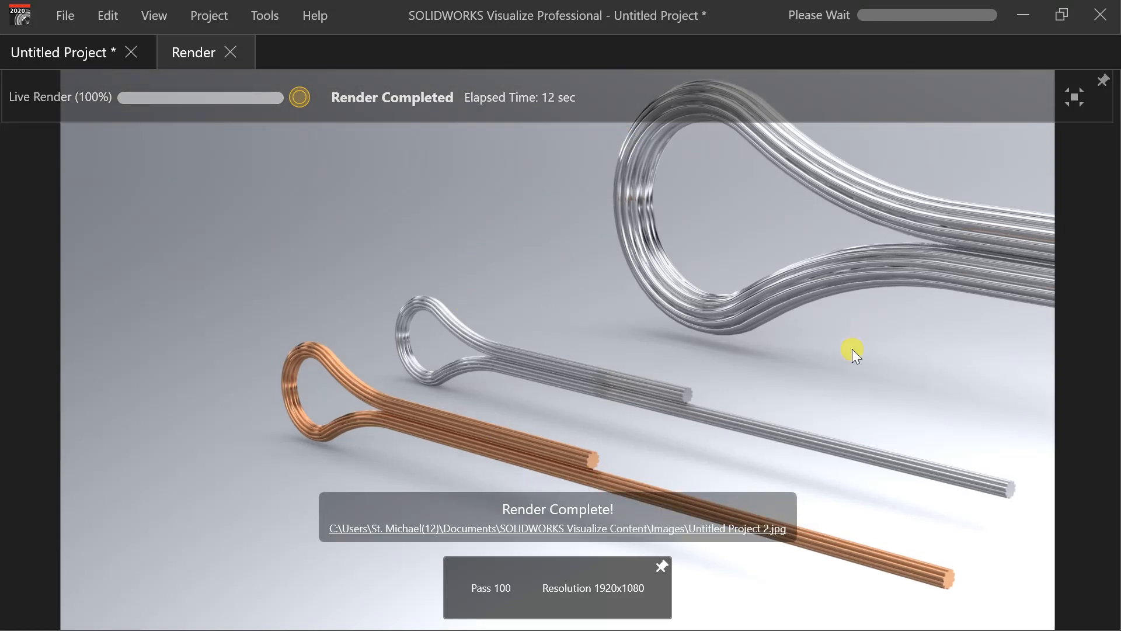
Switch to the Images folder in File Explorer and compare the Untitled Project 2 and Untitled Project renders.
click(1026, 19)
click(1060, 18)
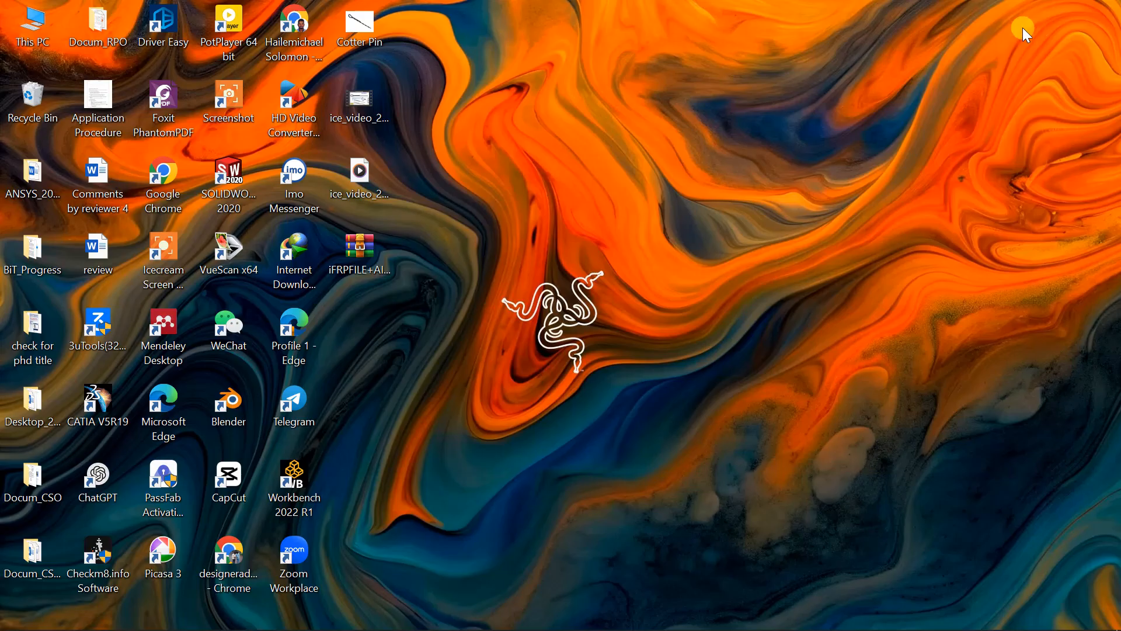
click(194, 617)
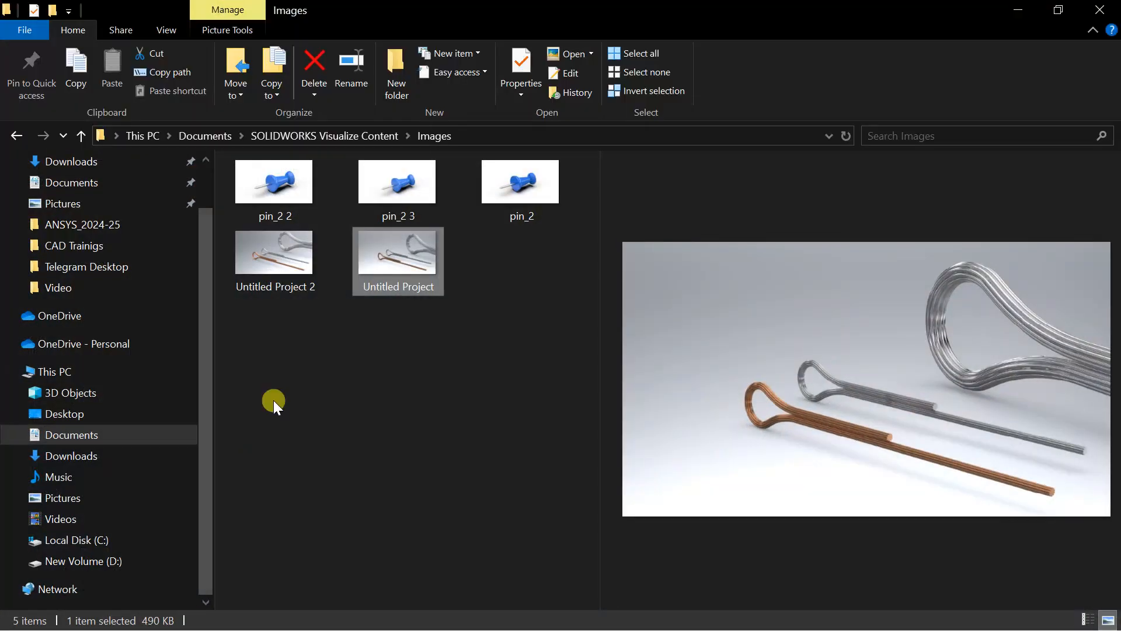
click(312, 271)
click(370, 269)
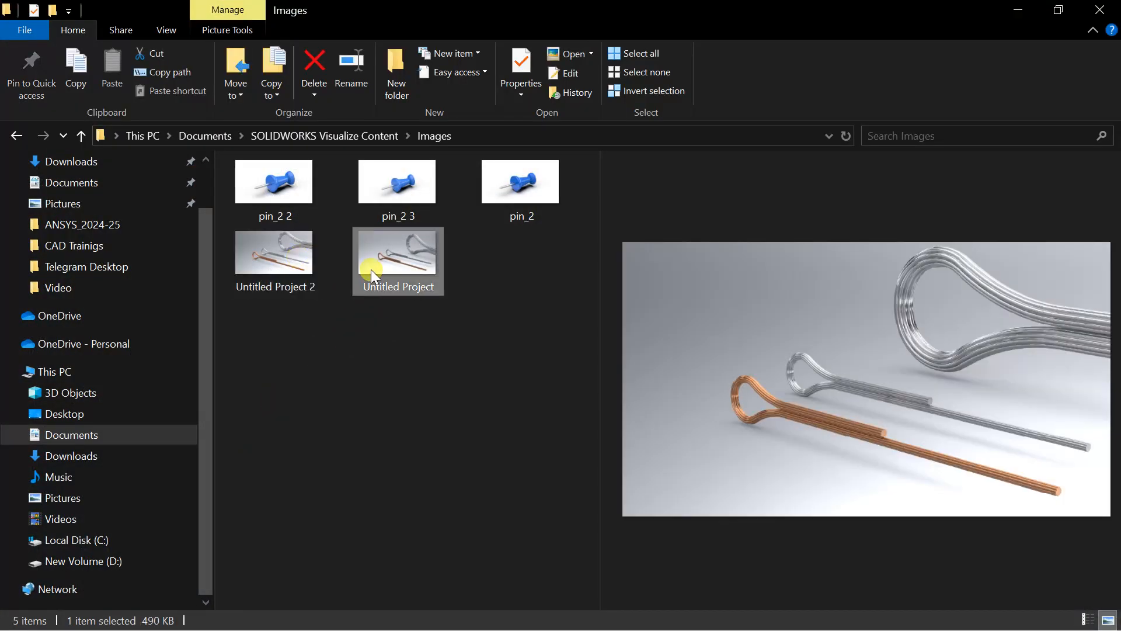
Preview the Untitled Project 2 and Untitled Project renders, view Untitled Project in the photo viewer, and close it.
click(295, 262)
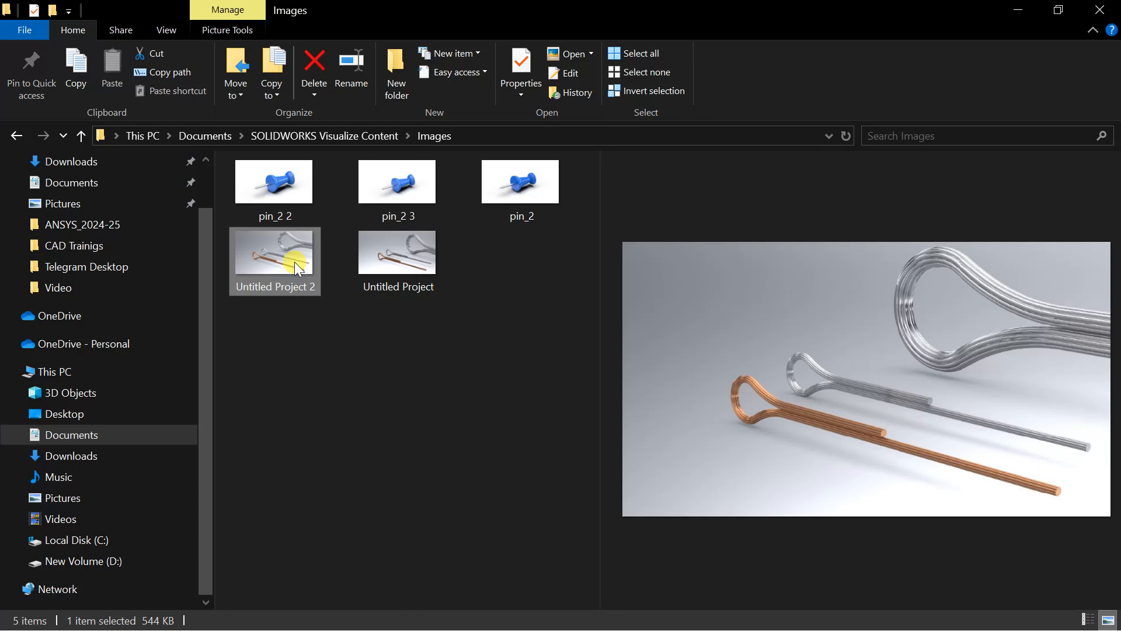
click(382, 270)
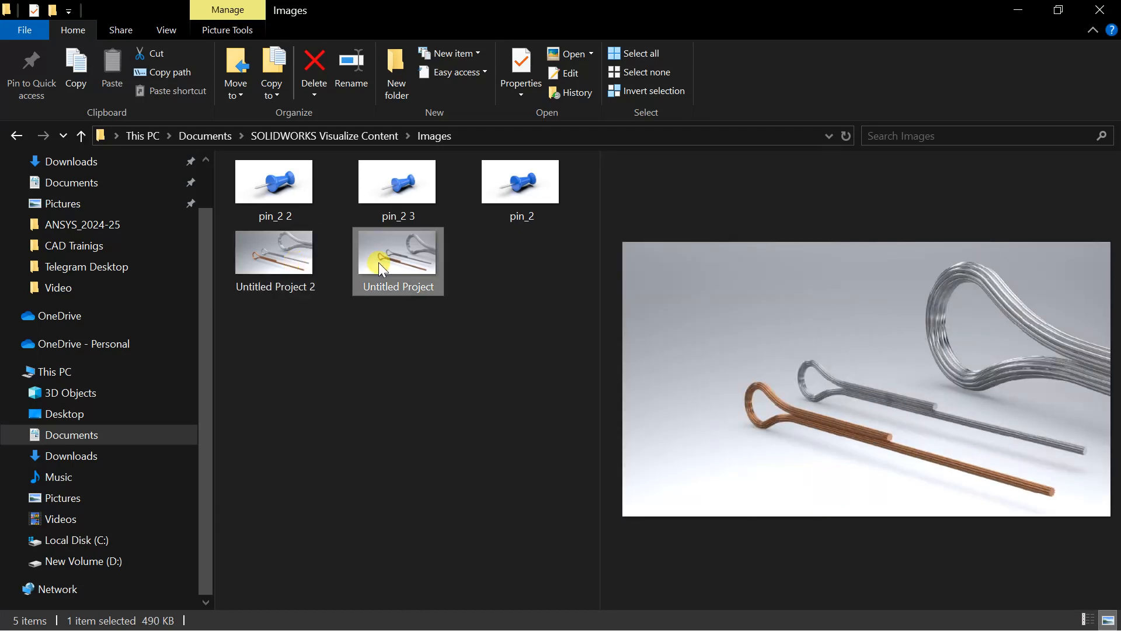
double_click(382, 270)
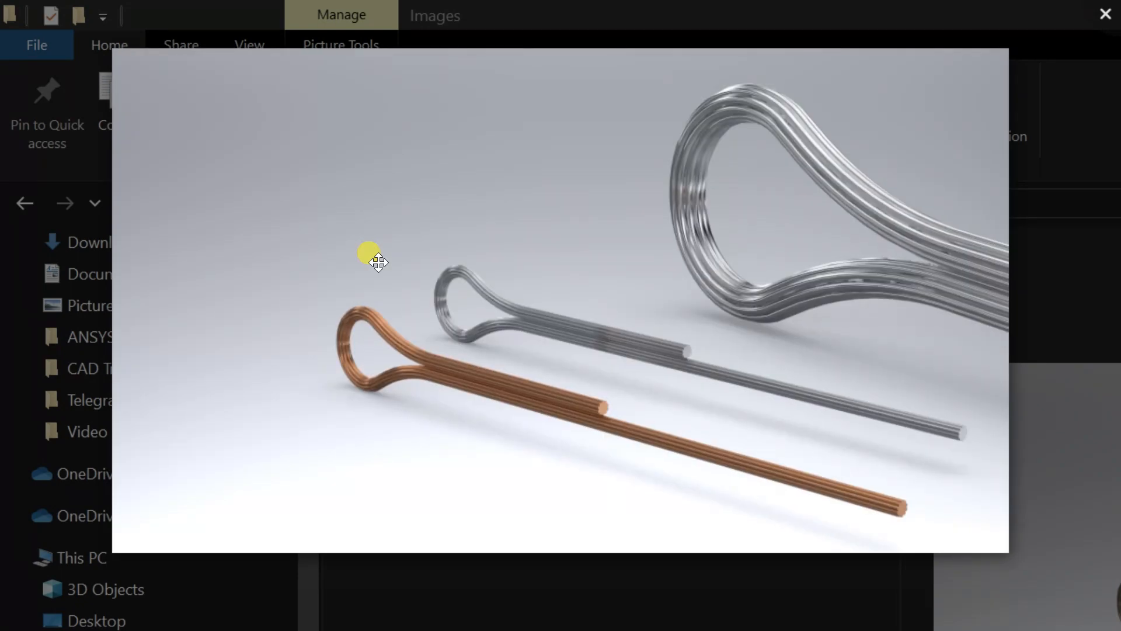
click(1105, 14)
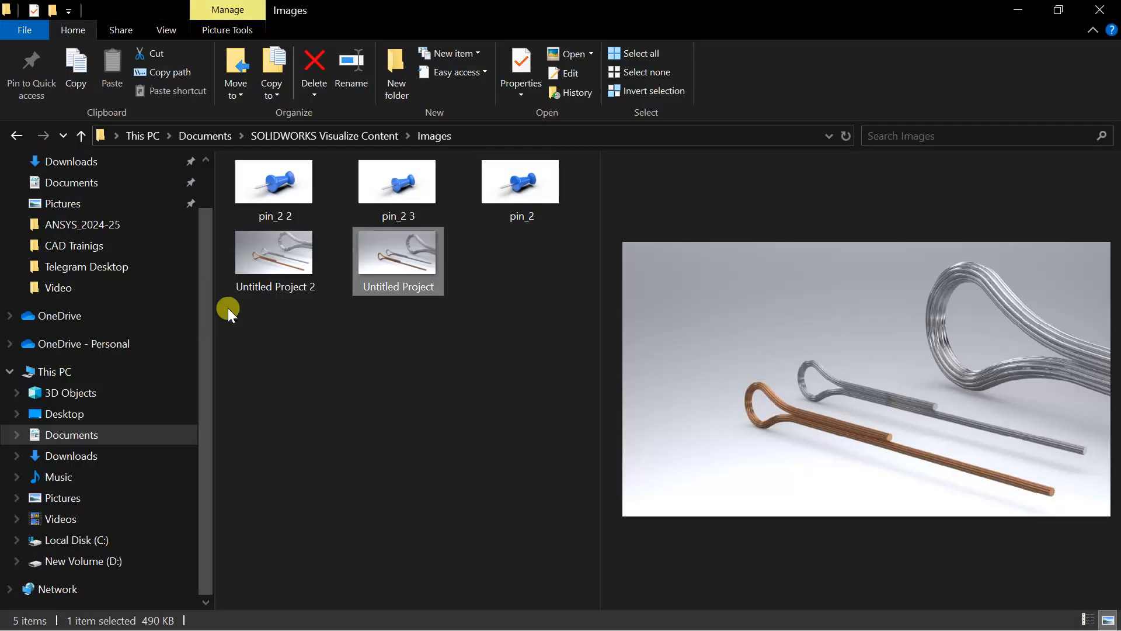
Compare the two cotter pin render previews again and recheck the Untitled Project image at larger size before closing the viewer.
click(393, 403)
click(381, 275)
click(304, 268)
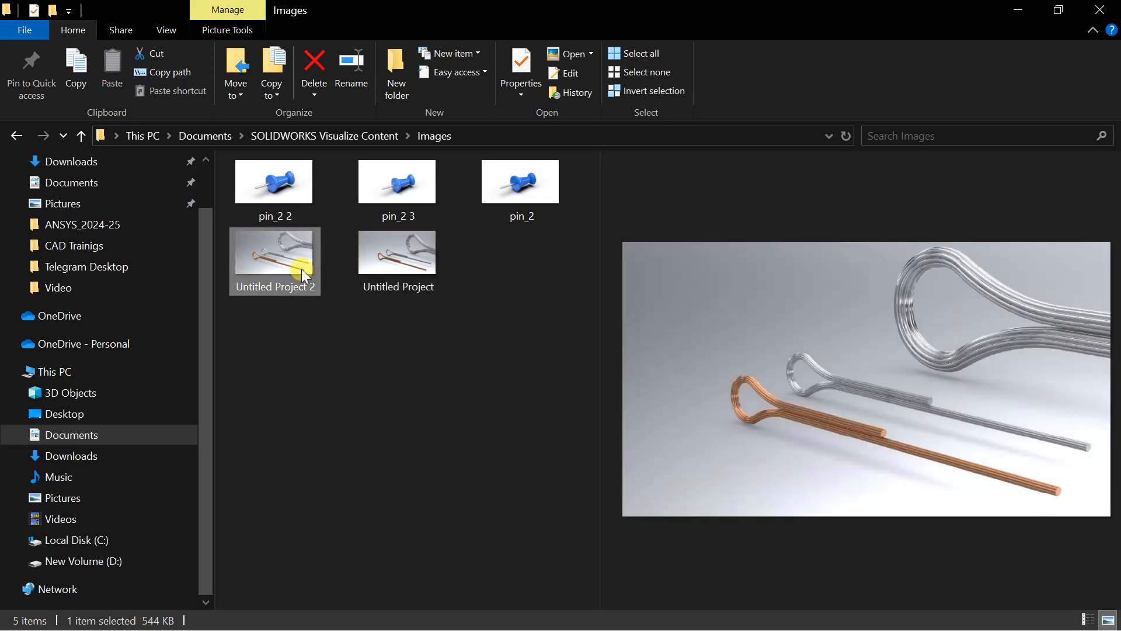
click(369, 264)
double_click(383, 259)
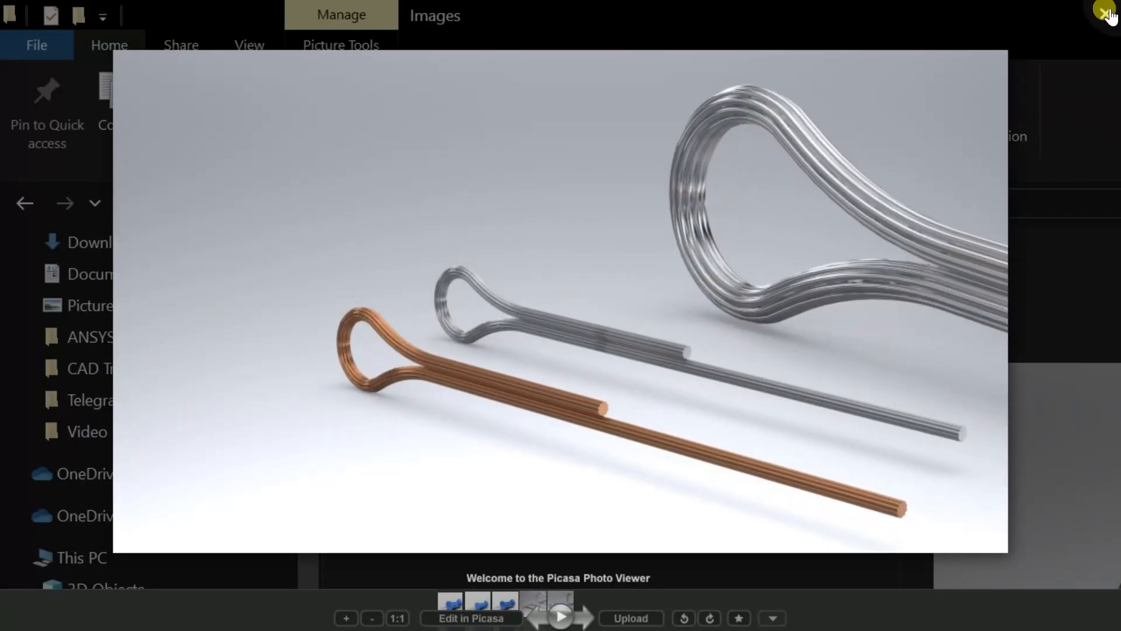
click(1105, 12)
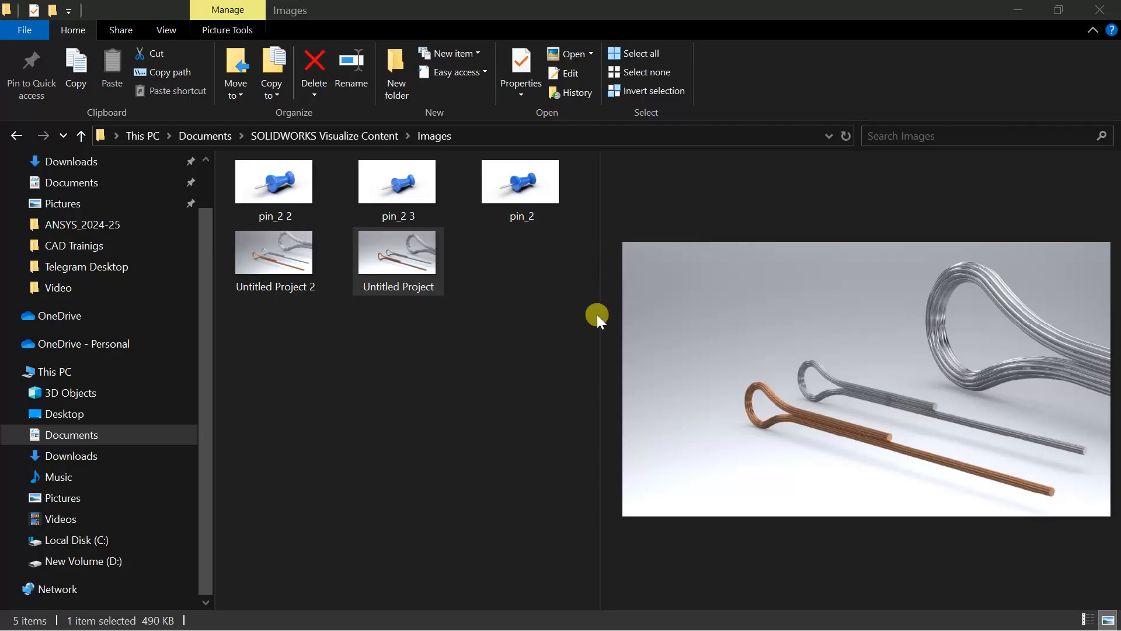
Clear the file selection and minimize the Images folder window to show the desktop.
click(500, 345)
click(1021, 18)
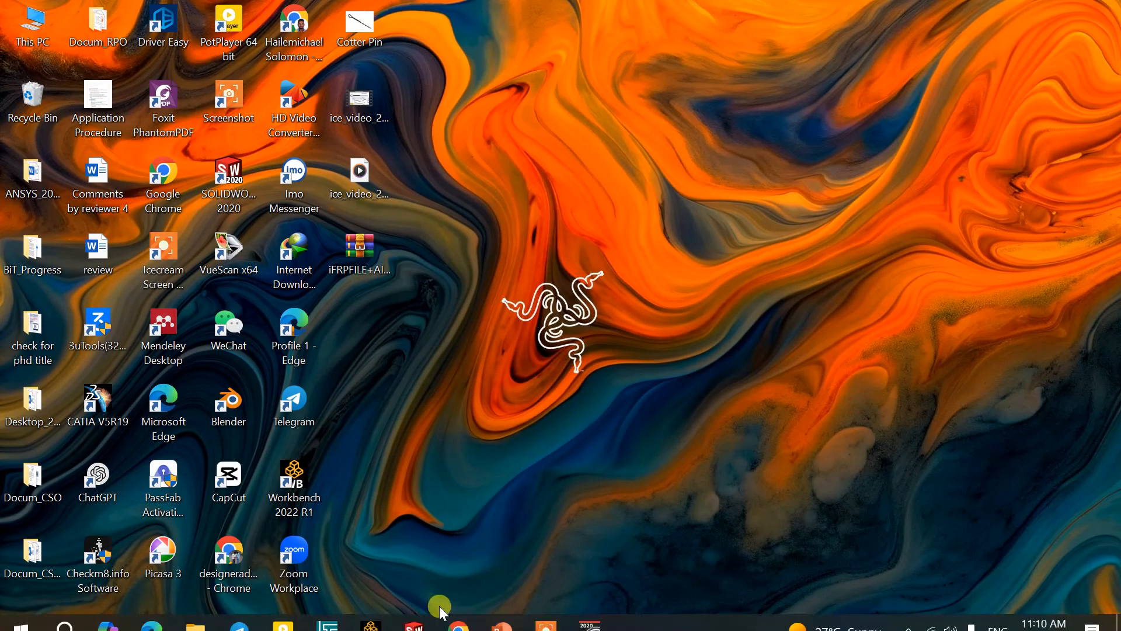
mouse_move(589, 625)
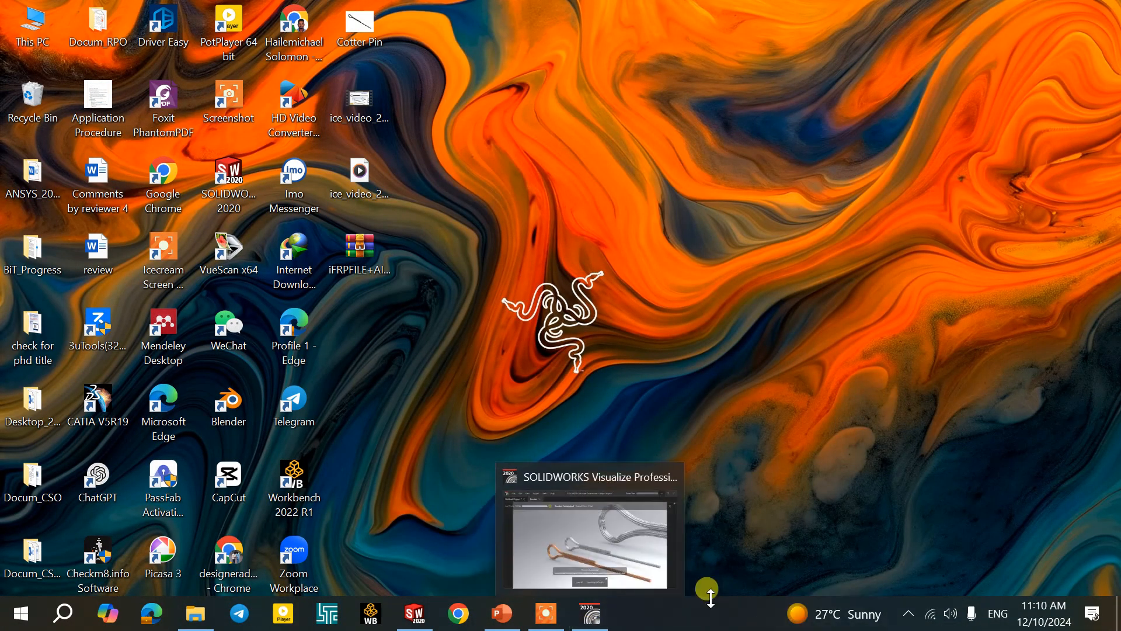